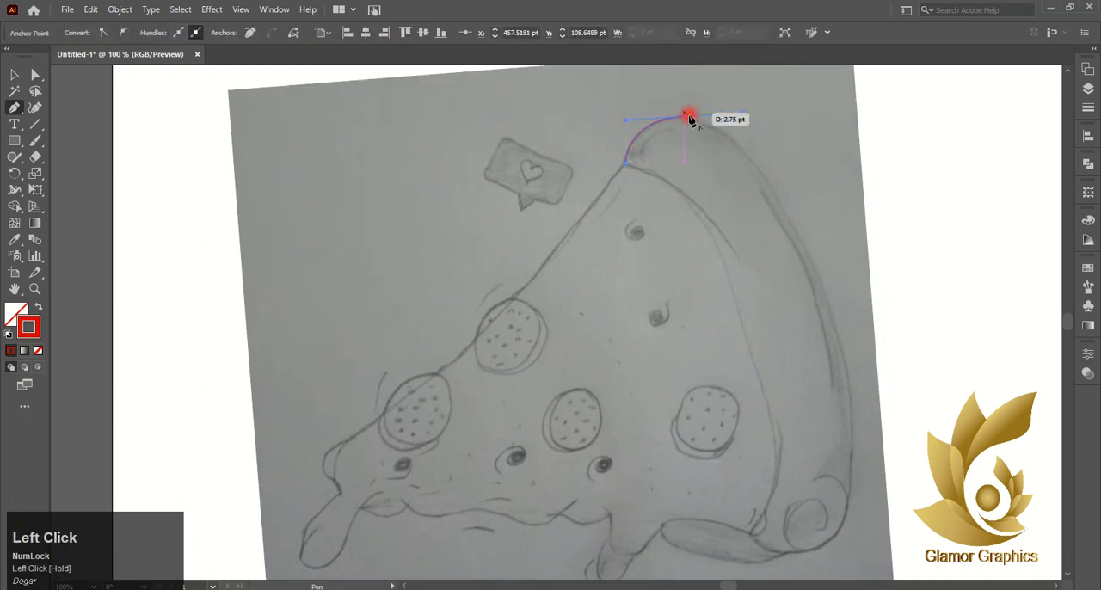
scroll(718, 131, up, 2)
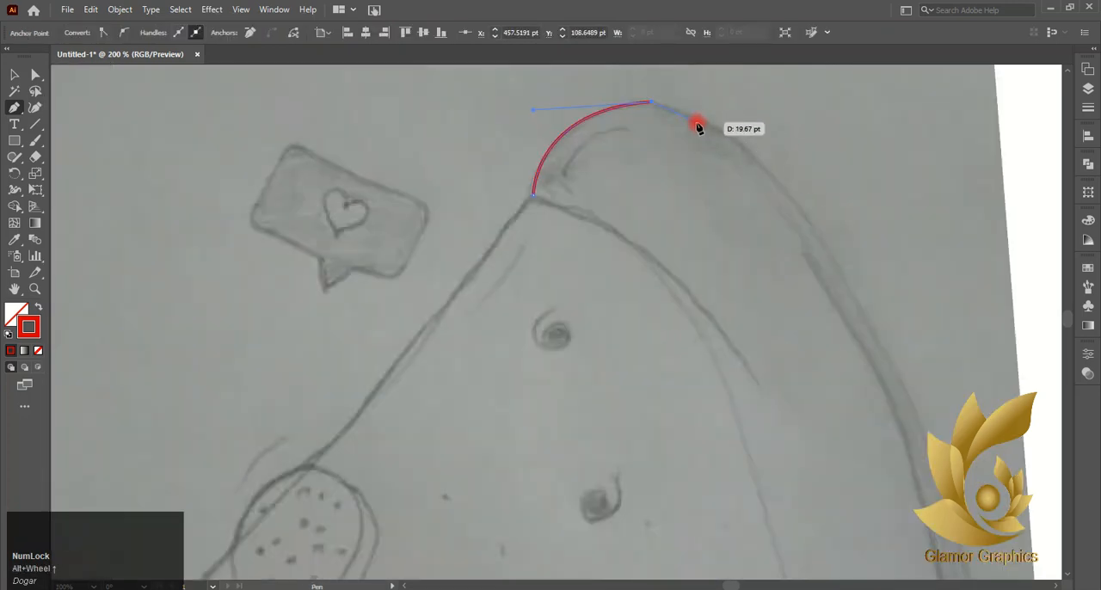
- Trace the crust's outer edge from its upper peak down the long right side of the pizza sketch with the Pen tool
click(731, 135)
drag(768, 170, 791, 197)
click(819, 232)
drag(863, 315, 869, 332)
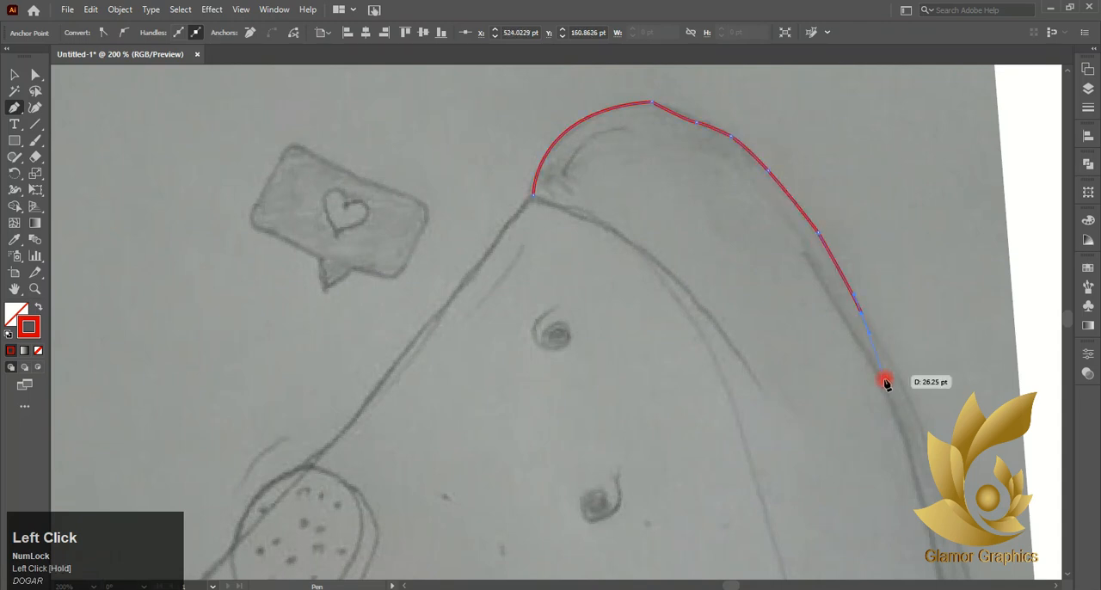
click(905, 387)
scroll(907, 389, down, 1)
drag(947, 420, 974, 548)
- Extend the crust path down and around the rounded lower-right corner to the junction with the bottom crust piece
scroll(972, 504, down, 3)
scroll(975, 548, down, 2)
click(965, 475)
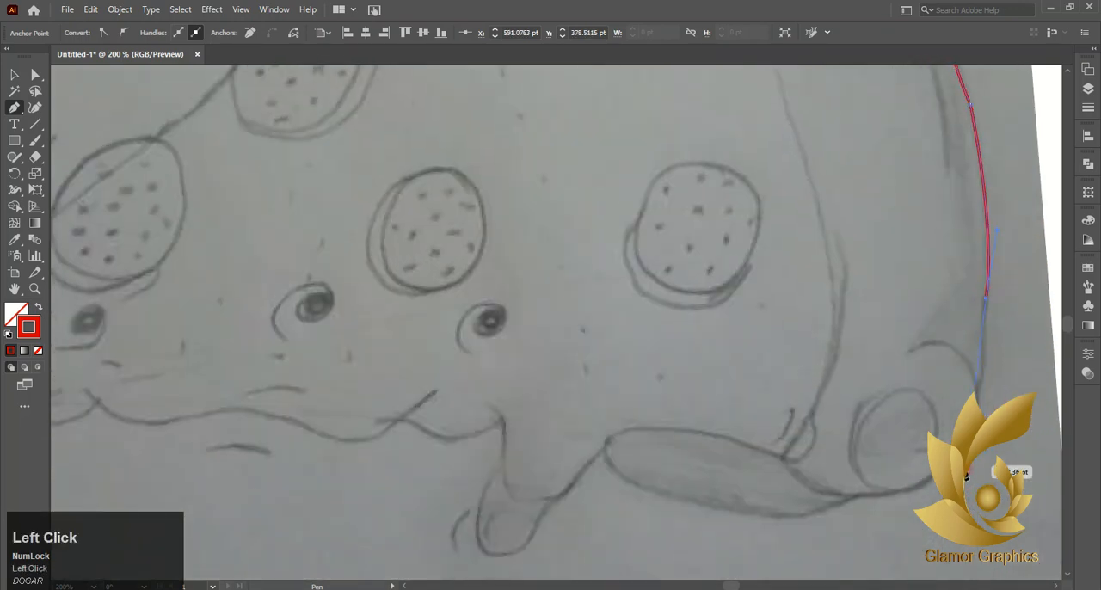
key(ctrl+z)
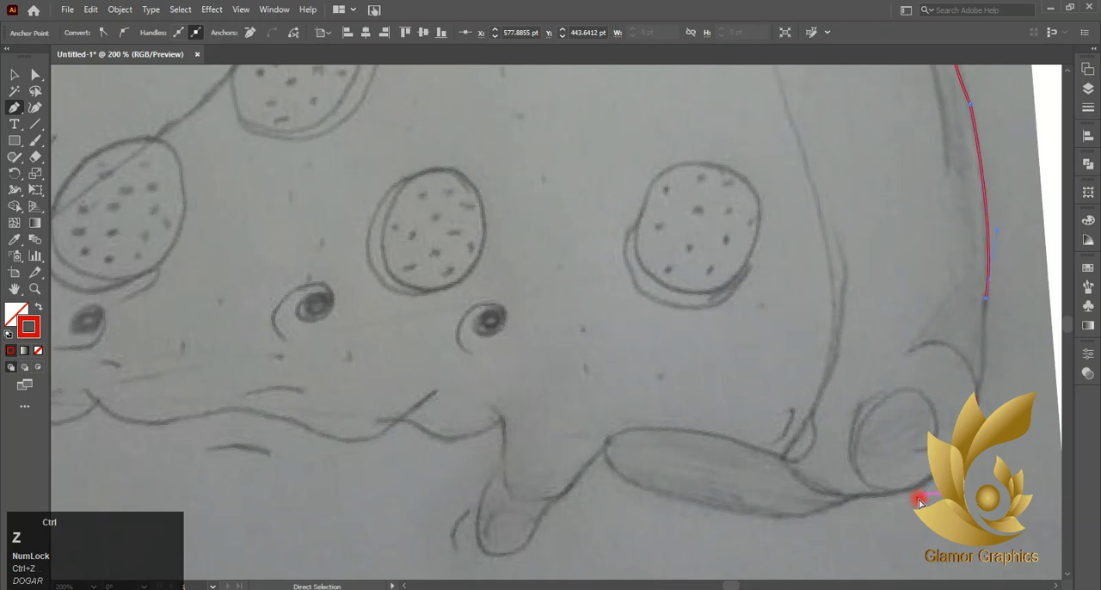
drag(977, 390, 975, 391)
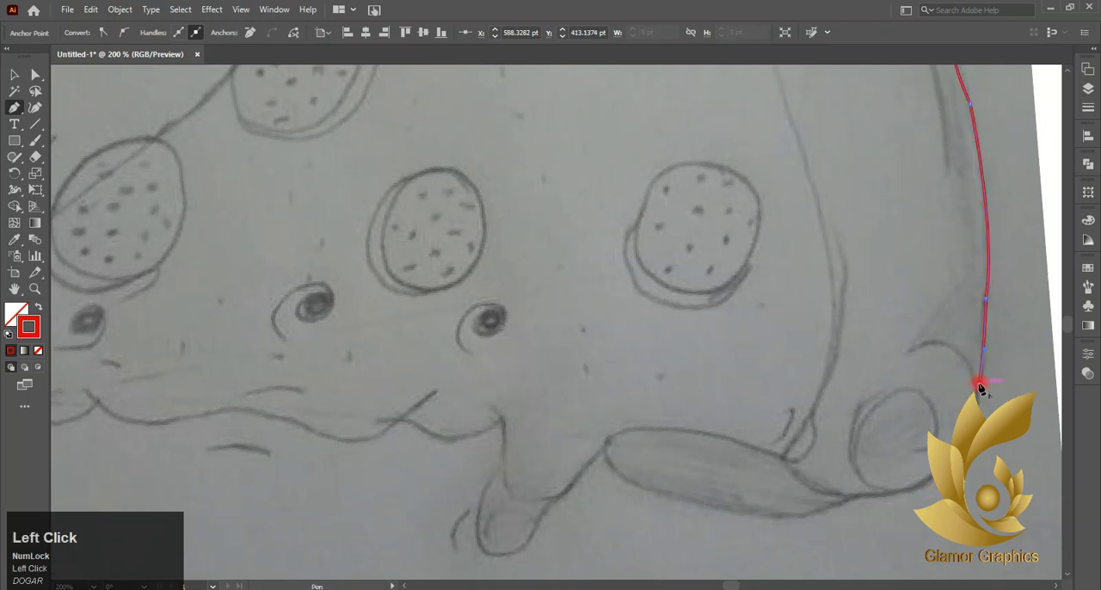
click(889, 495)
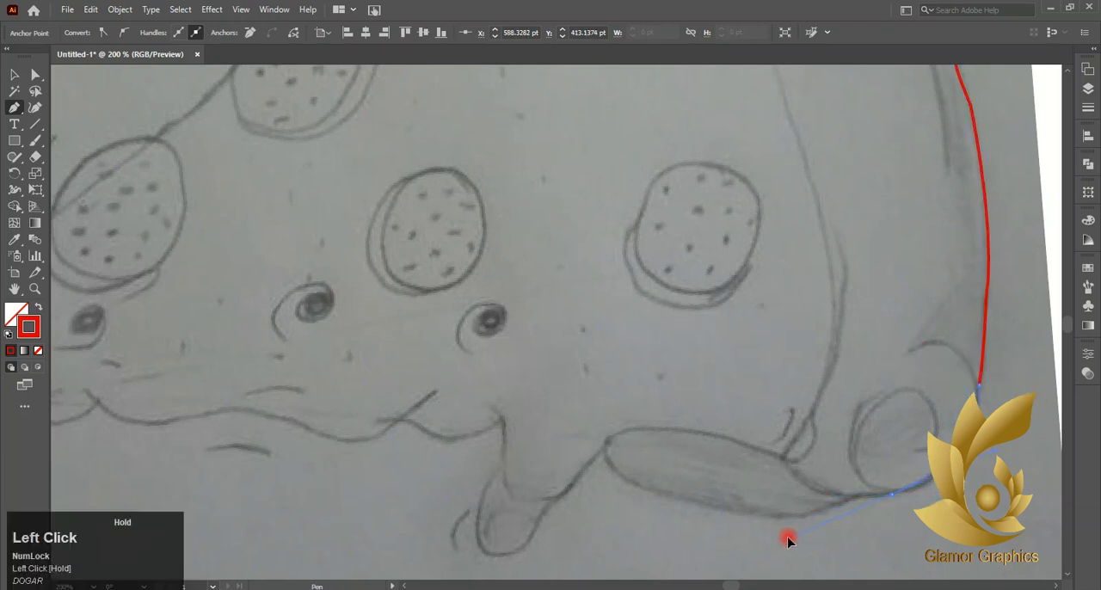
drag(794, 531, 820, 460)
scroll(866, 502, down, 1)
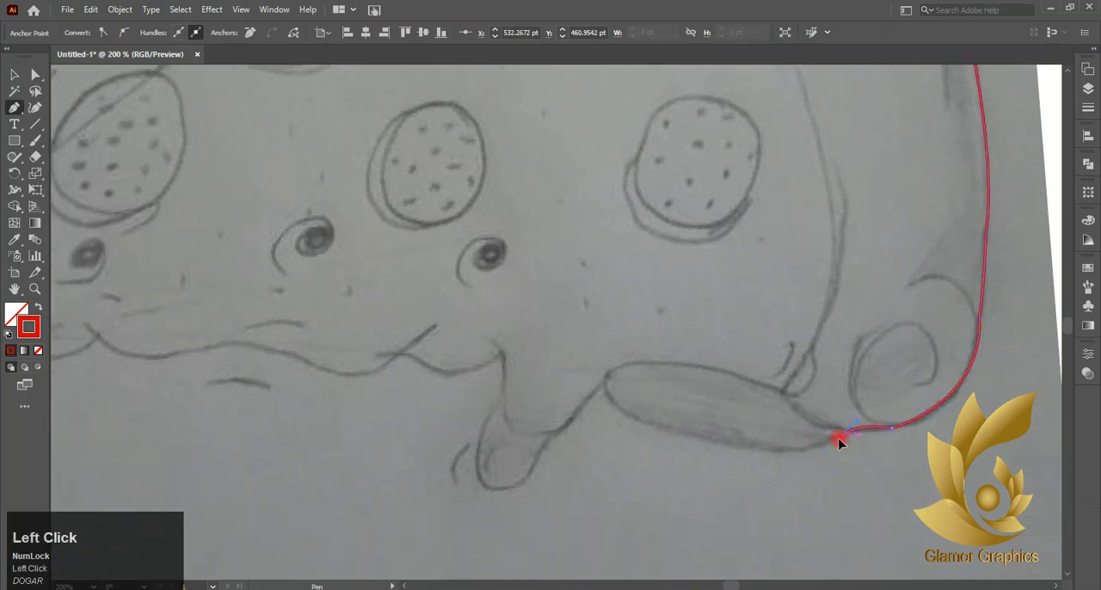
- Trace under the bottom crust piece, up to its pointed end and down to the neighbouring cheese drip, and end the path
mouse_move(714, 443)
mouse_down()
mouse_move(621, 413)
mouse_move(602, 388)
mouse_move(555, 436)
mouse_move(526, 443)
mouse_up()
click(715, 441)
click(584, 401)
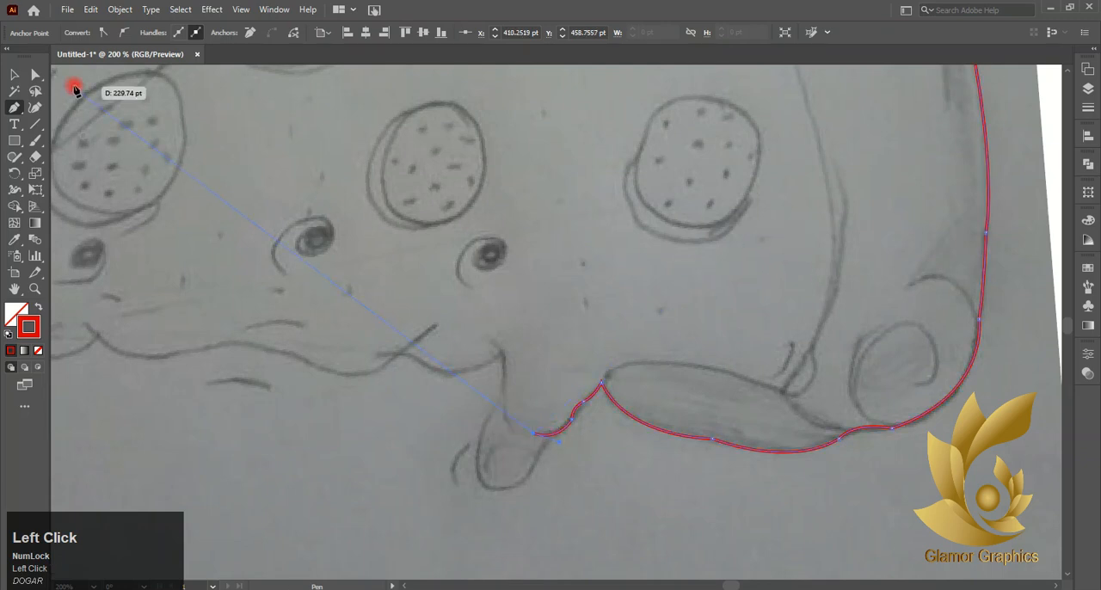
click(13, 75)
click(135, 174)
- Trace the rounded cheese drip beside the bottom crust as a separate open path with a red stroke
click(15, 107)
scroll(464, 322, down, 2)
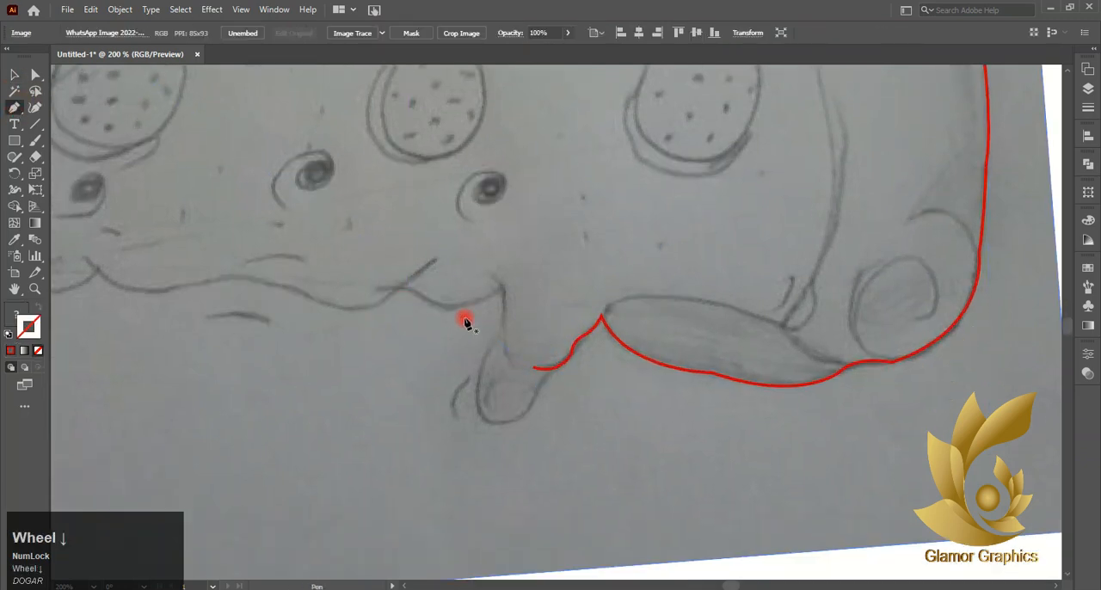
click(536, 369)
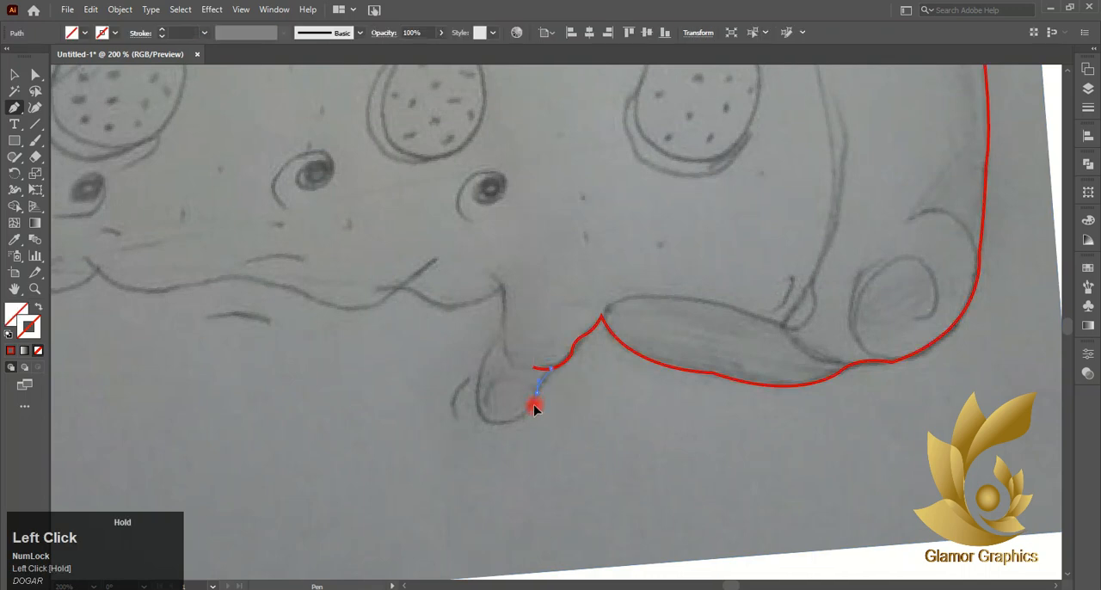
mouse_move(534, 408)
mouse_down()
mouse_move(516, 423)
mouse_move(536, 386)
mouse_move(508, 455)
mouse_move(534, 403)
mouse_move(481, 421)
mouse_move(453, 414)
mouse_up()
click(12, 352)
drag(501, 332, 490, 276)
click(13, 75)
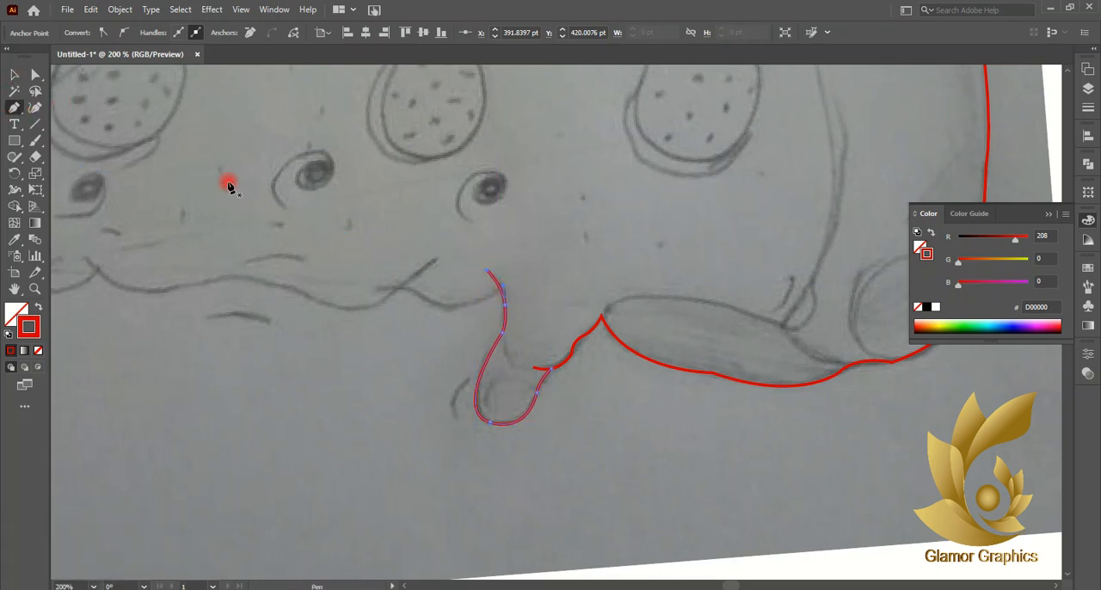
key(v)
click(263, 118)
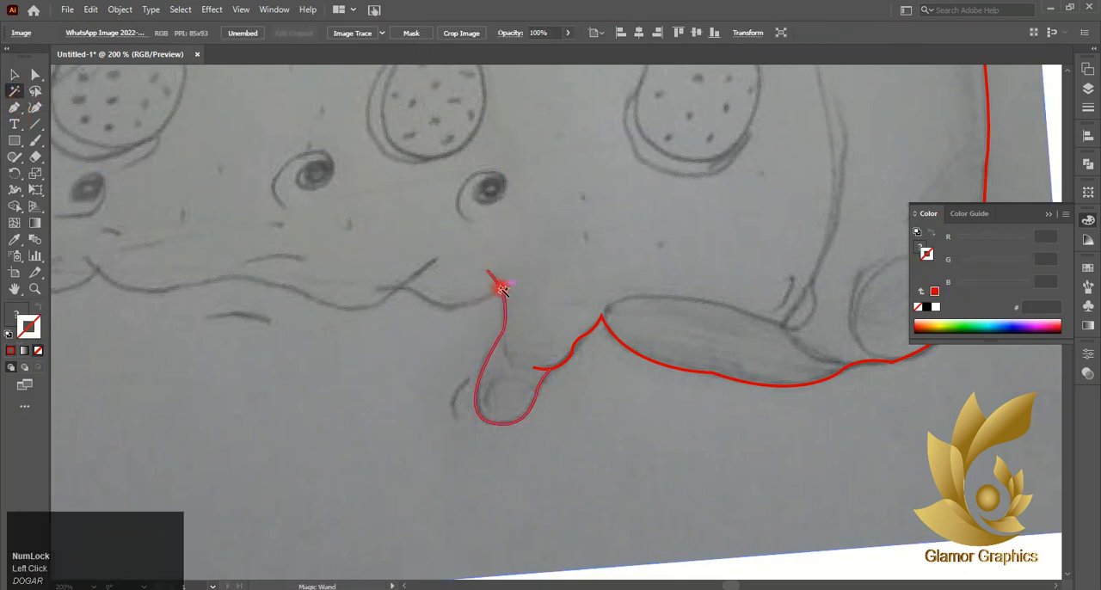
- Trace the short curved cheese edge left of that drip as a separate red path
click(14, 108)
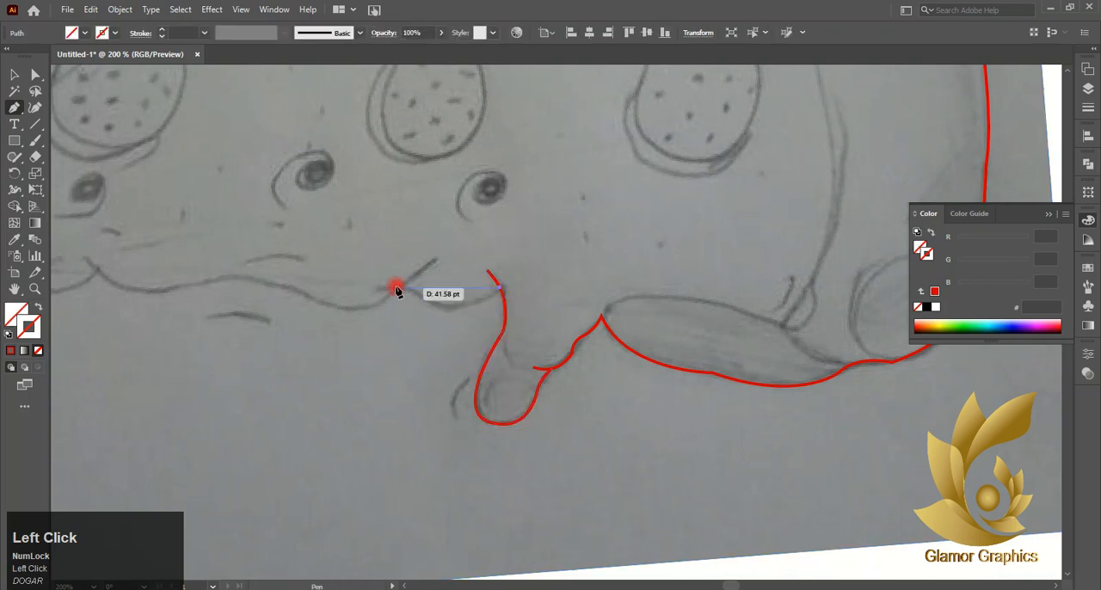
drag(423, 300, 393, 272)
click(11, 350)
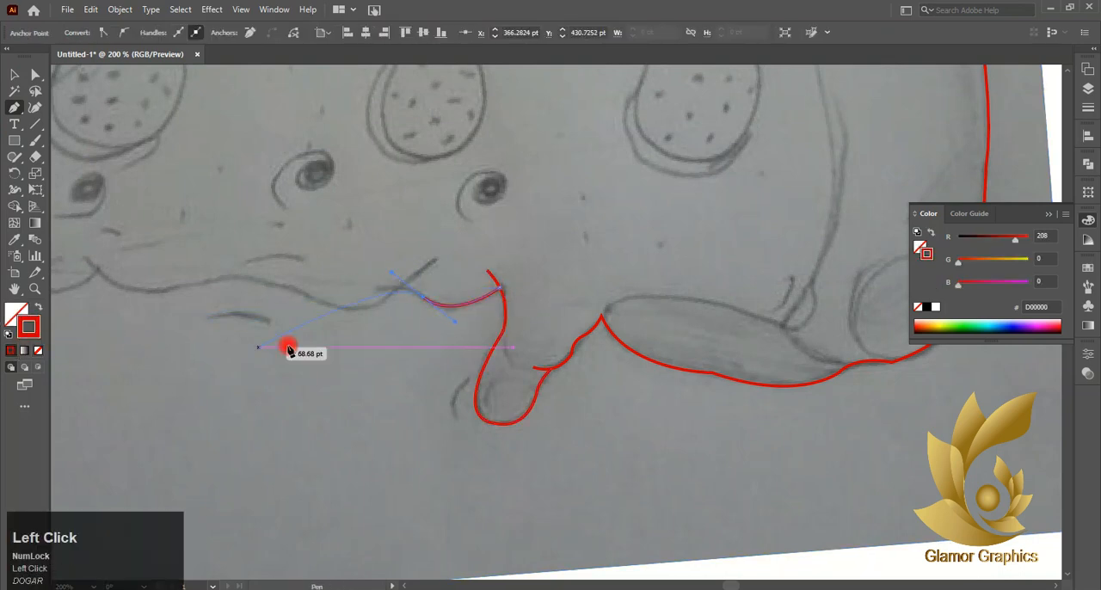
click(423, 298)
drag(377, 288, 351, 297)
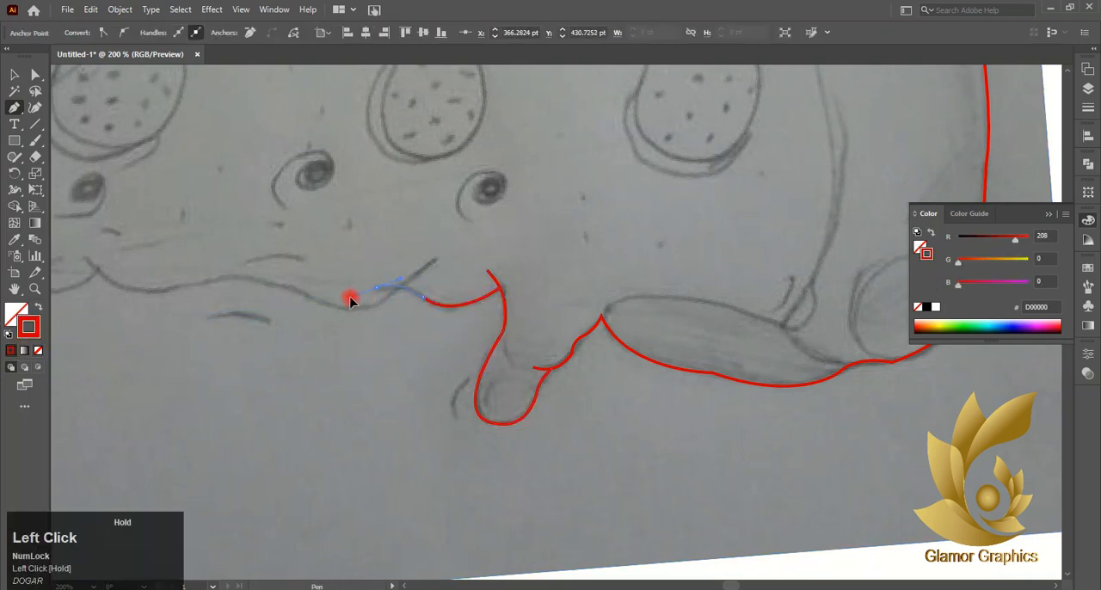
click(14, 76)
click(94, 120)
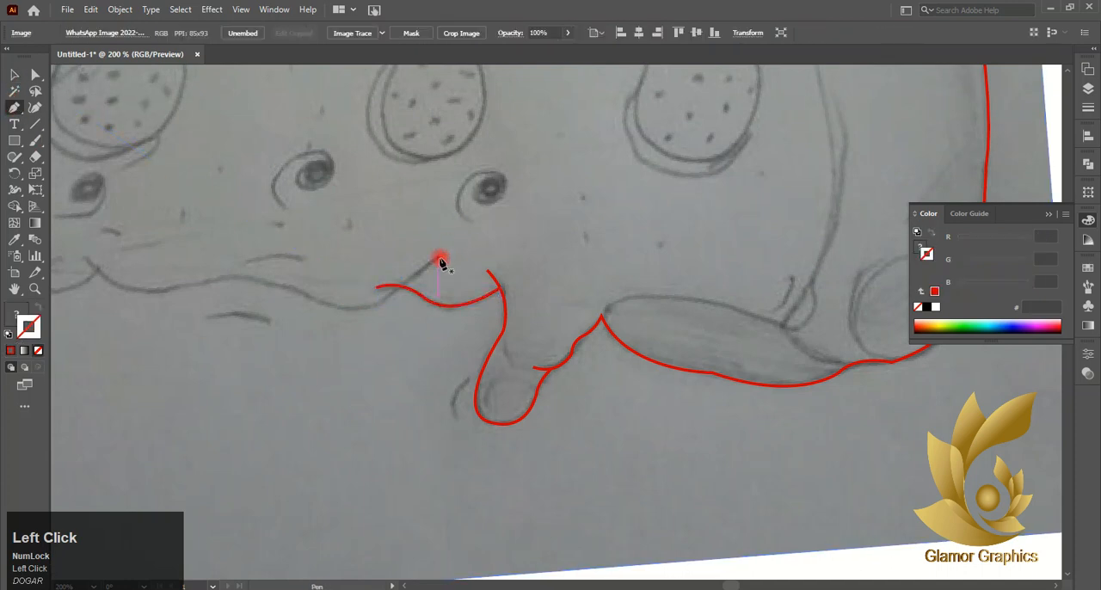
- Trace the long wavy cheese edge leftward beneath the pizza's face as its own path with a red stroke
drag(440, 261, 381, 307)
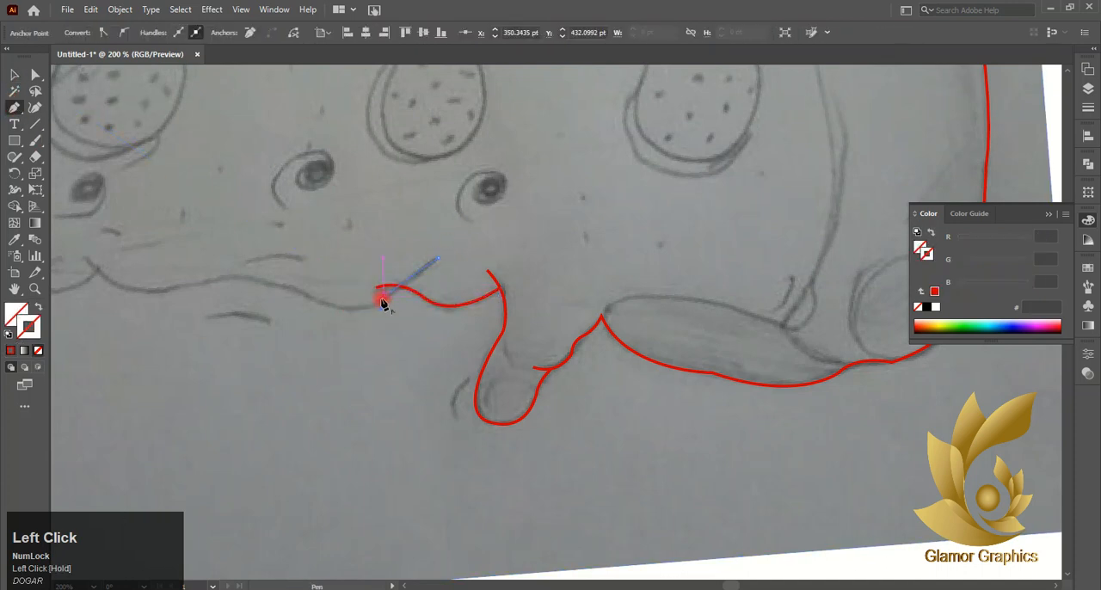
click(383, 300)
drag(282, 276, 283, 277)
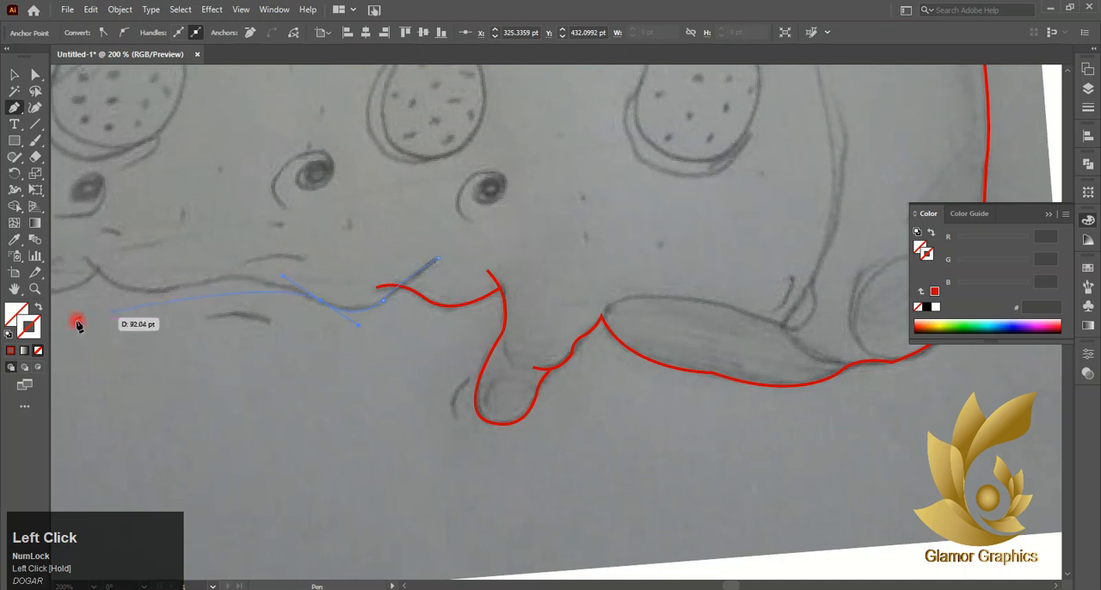
click(11, 350)
drag(205, 284, 153, 303)
click(163, 294)
drag(81, 258, 135, 251)
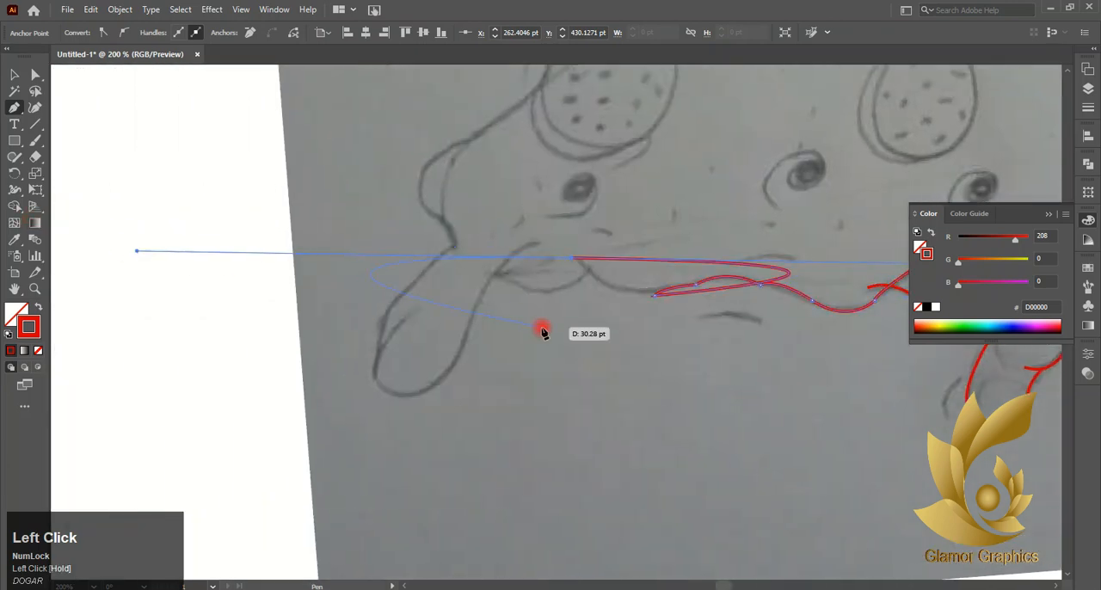
key(ctrl+z)
mouse_move(573, 258)
mouse_down()
mouse_move(560, 248)
mouse_move(572, 261)
mouse_up()
key(v)
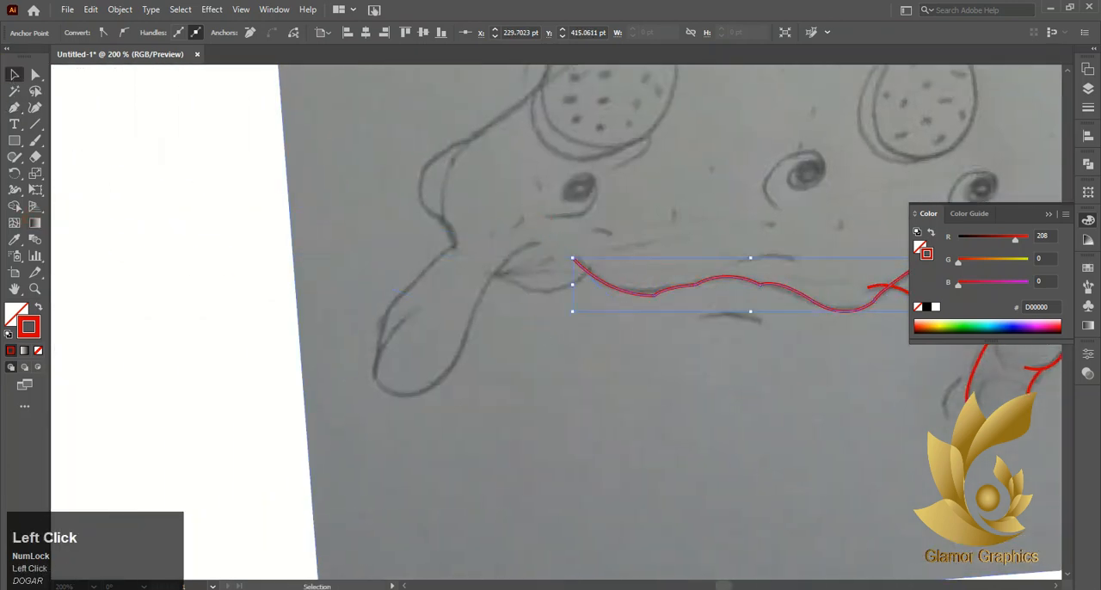
click(512, 203)
- Trace the short scallop joining the wavy cheese edge to the large drip at the slice's tip
click(15, 110)
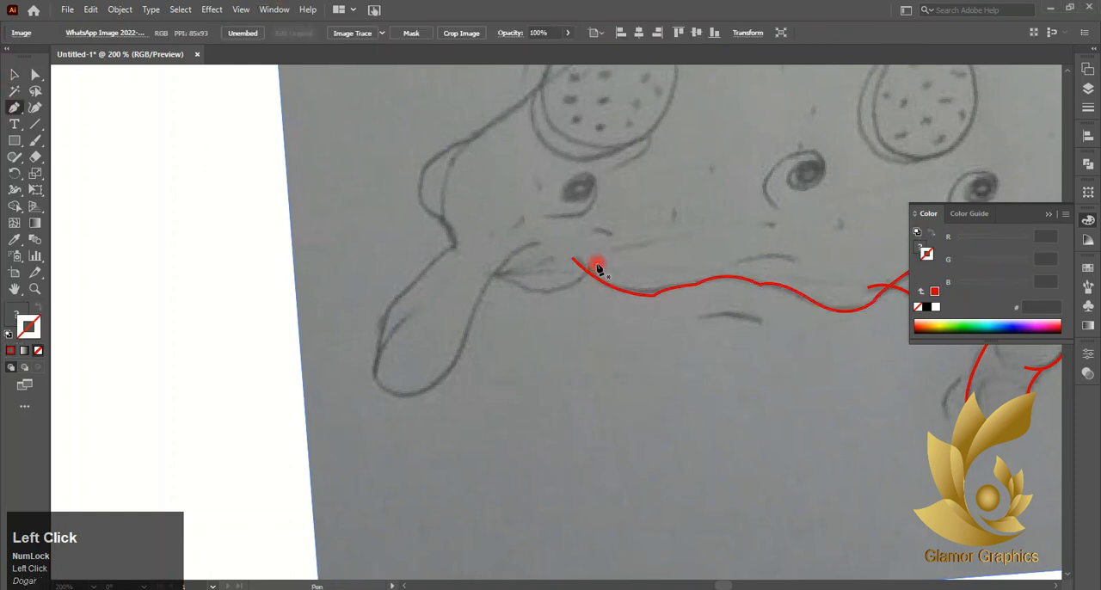
click(593, 269)
drag(513, 282, 485, 259)
click(489, 275)
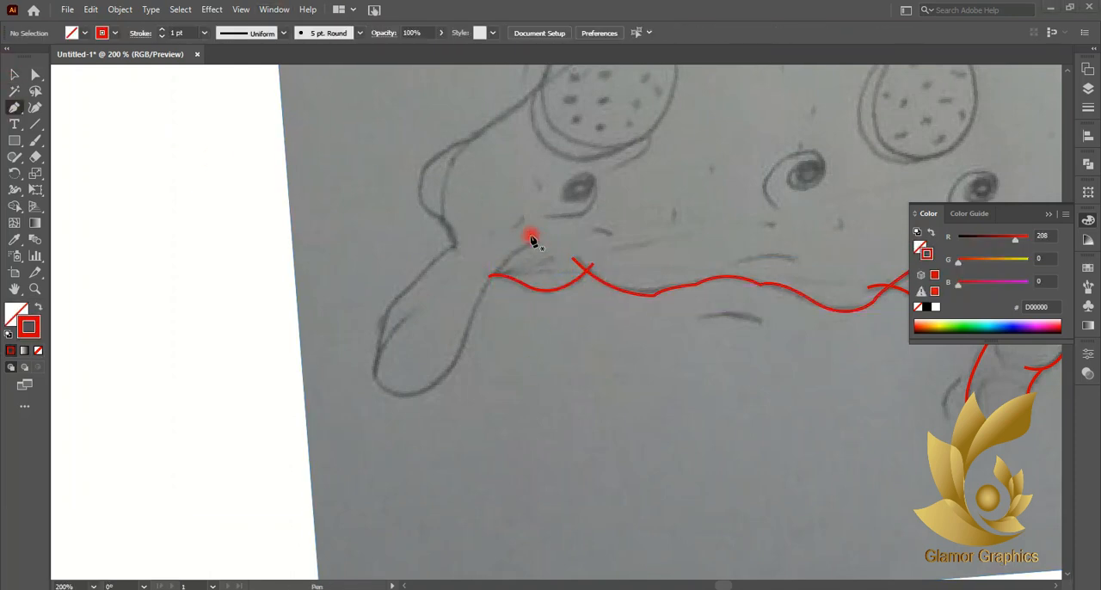
- Trace the large drip at the slice's tip, around its rounded end and into the inner curl, as a separate path
click(540, 241)
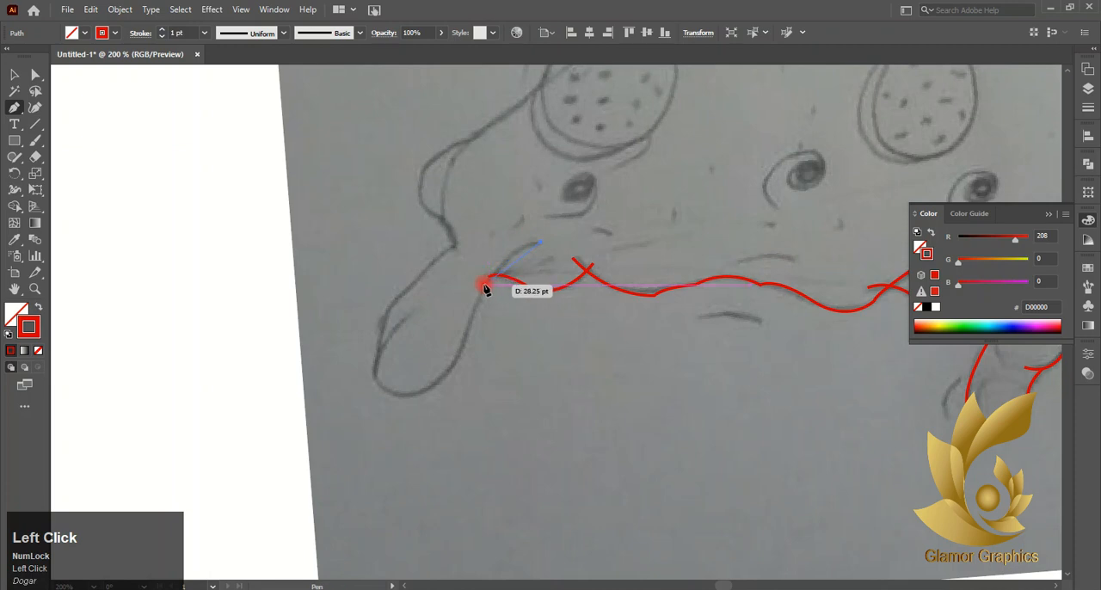
drag(484, 288, 459, 322)
click(485, 289)
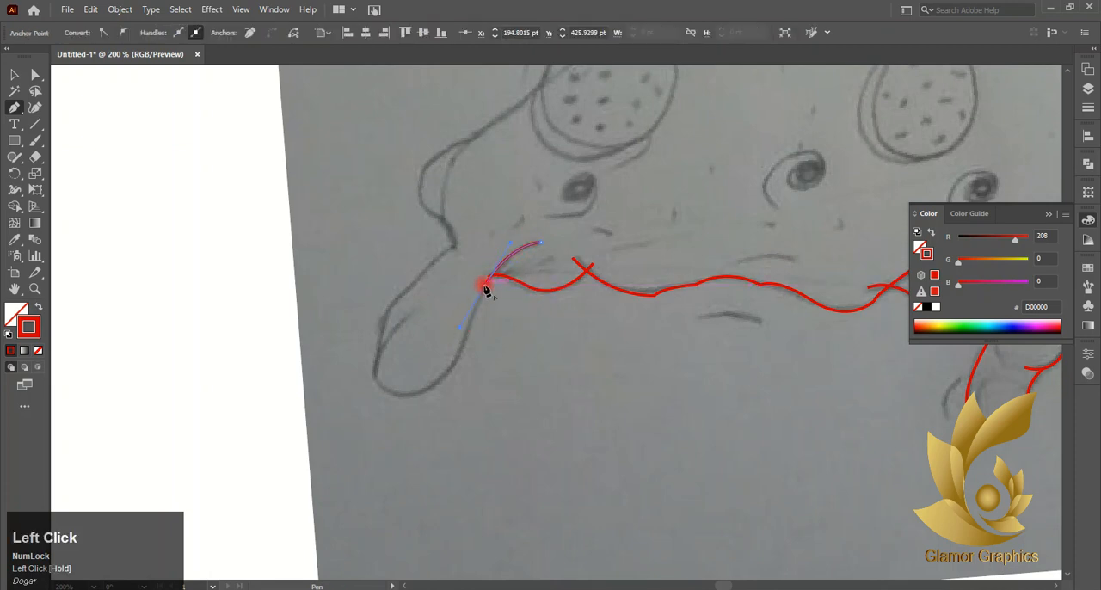
drag(457, 371, 467, 337)
mouse_move(401, 394)
mouse_down()
mouse_move(349, 376)
mouse_move(404, 400)
mouse_up()
click(377, 363)
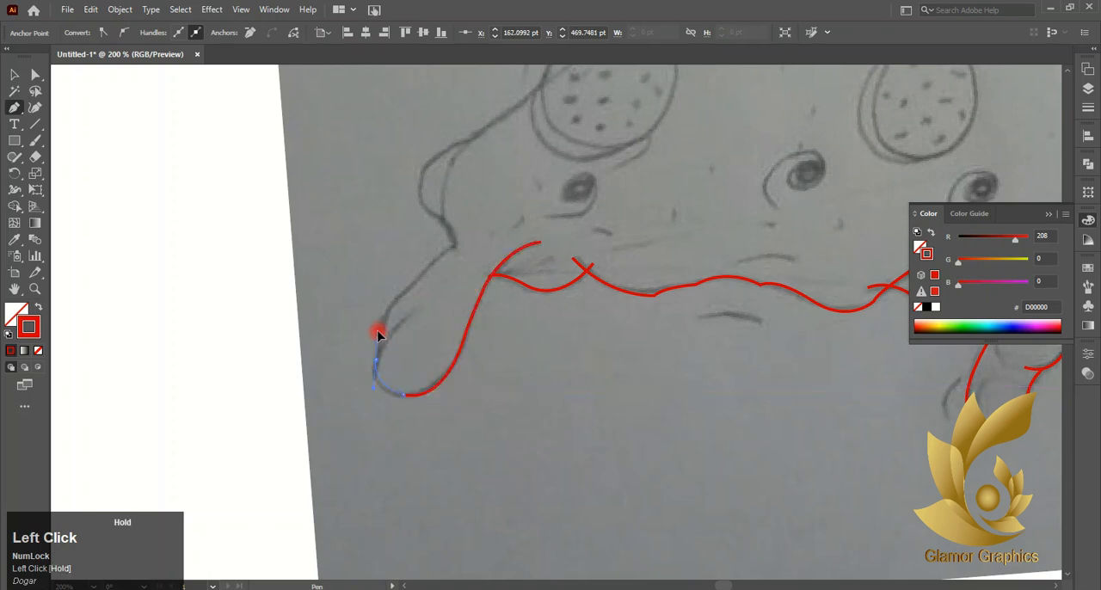
drag(378, 336, 442, 297)
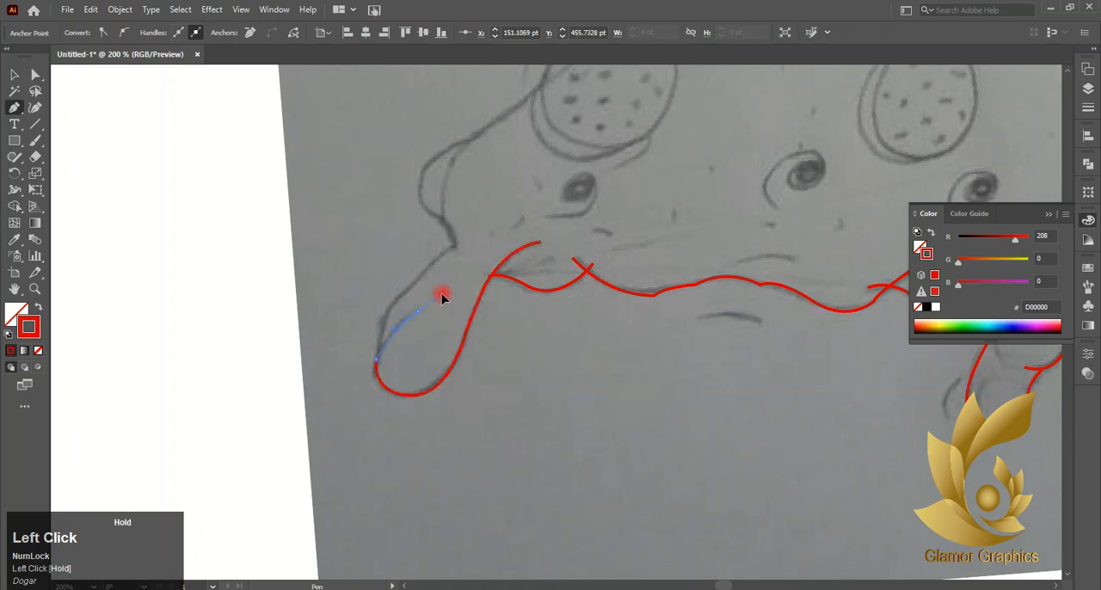
click(417, 319)
click(13, 77)
click(70, 130)
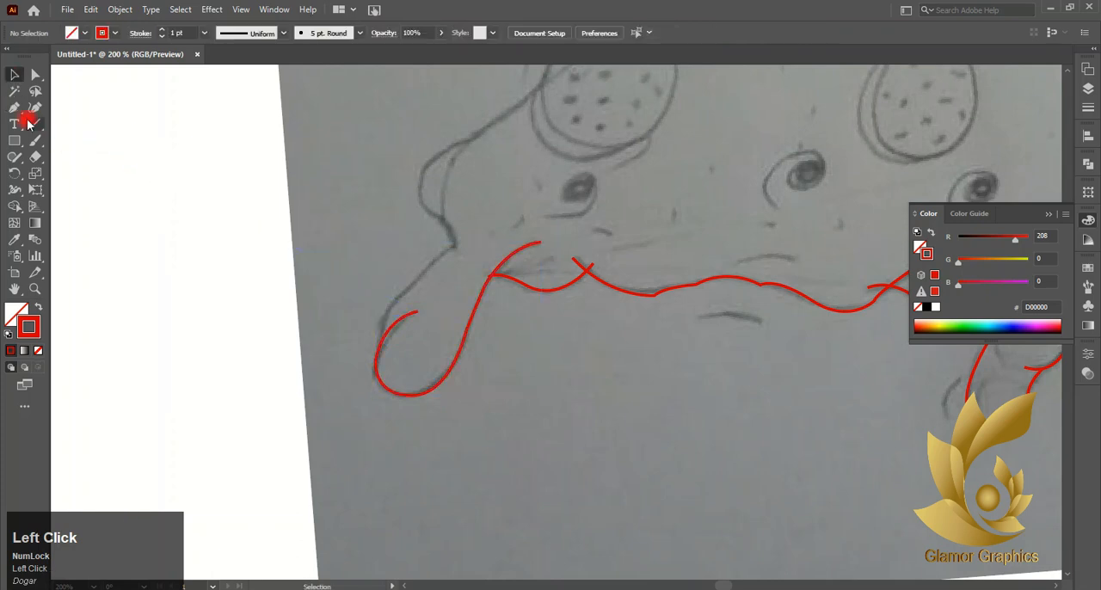
- Start a new path on the large drip's outer side and trace the slice's left outline up to the lower-left pepperoni
drag(382, 341, 426, 277)
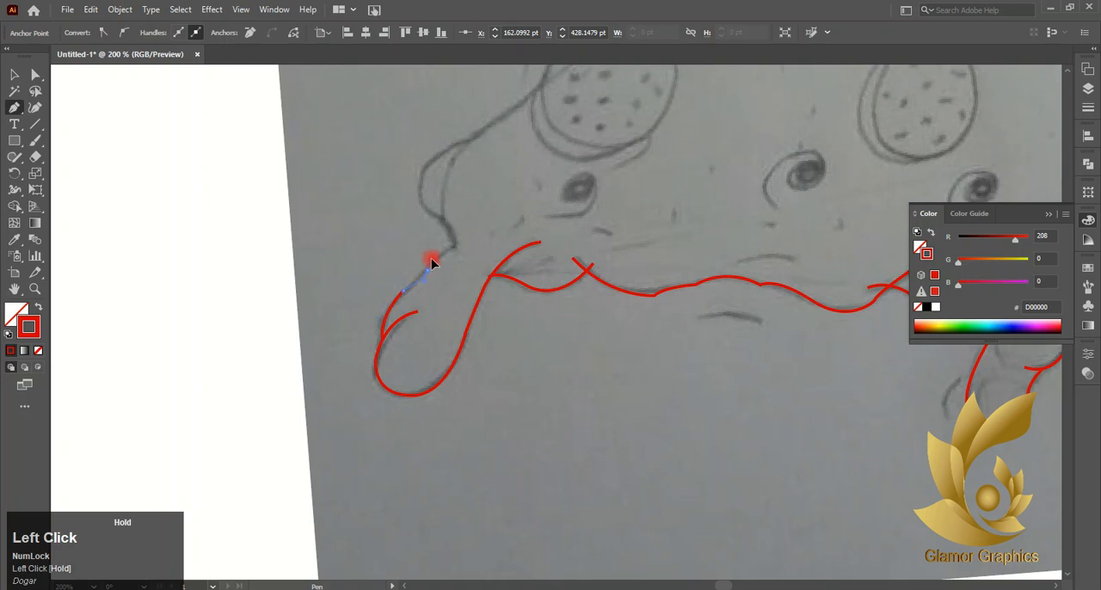
click(458, 246)
drag(439, 217, 424, 216)
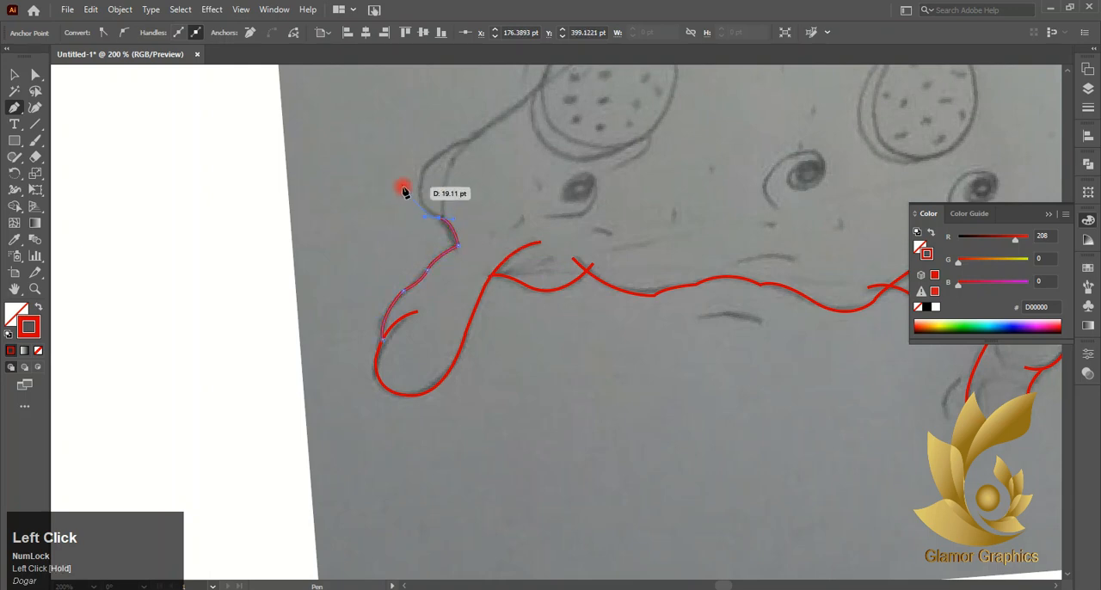
drag(462, 139, 525, 116)
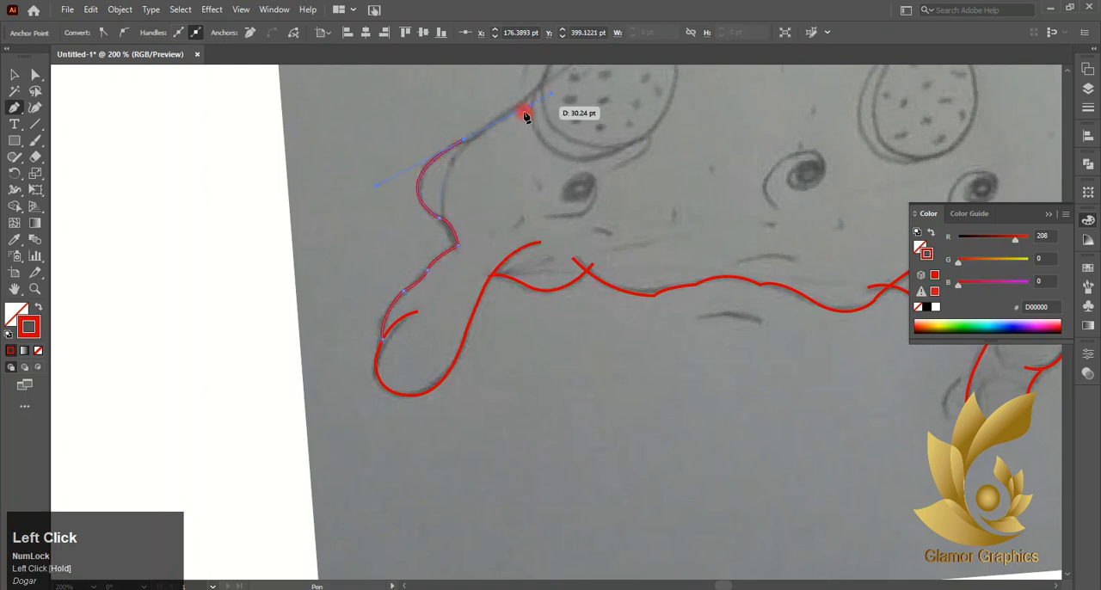
scroll(465, 144, up, 3)
click(526, 250)
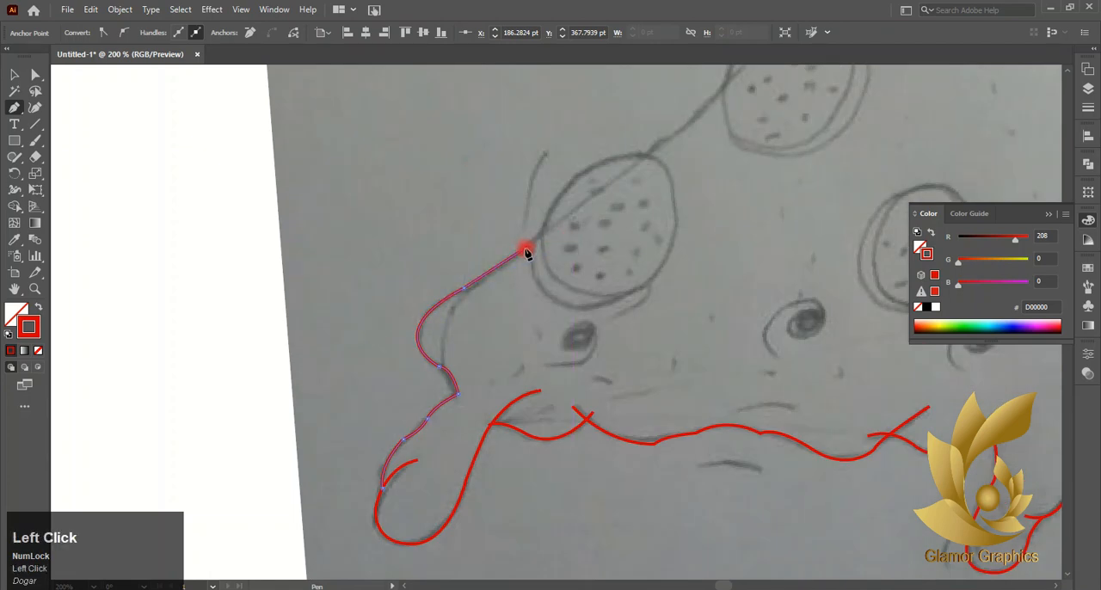
- Carry the outline over the lower-left pepperoni's upper edge and along the slice's side to the next pepperoni
drag(541, 233, 545, 230)
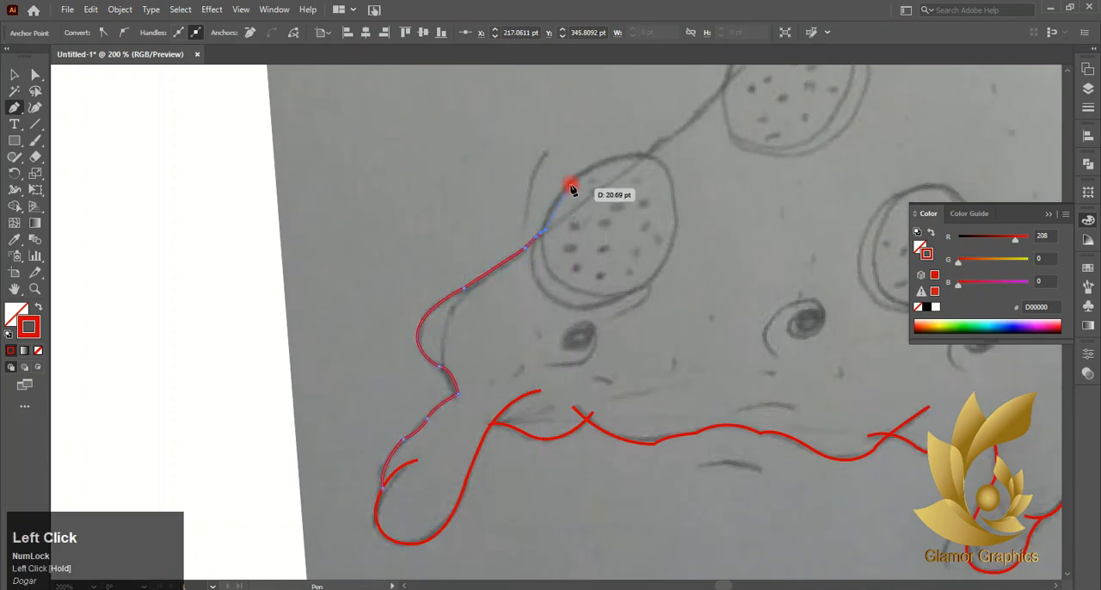
click(541, 233)
mouse_move(600, 163)
mouse_down()
mouse_move(652, 145)
mouse_move(651, 165)
mouse_move(683, 138)
mouse_up()
click(600, 162)
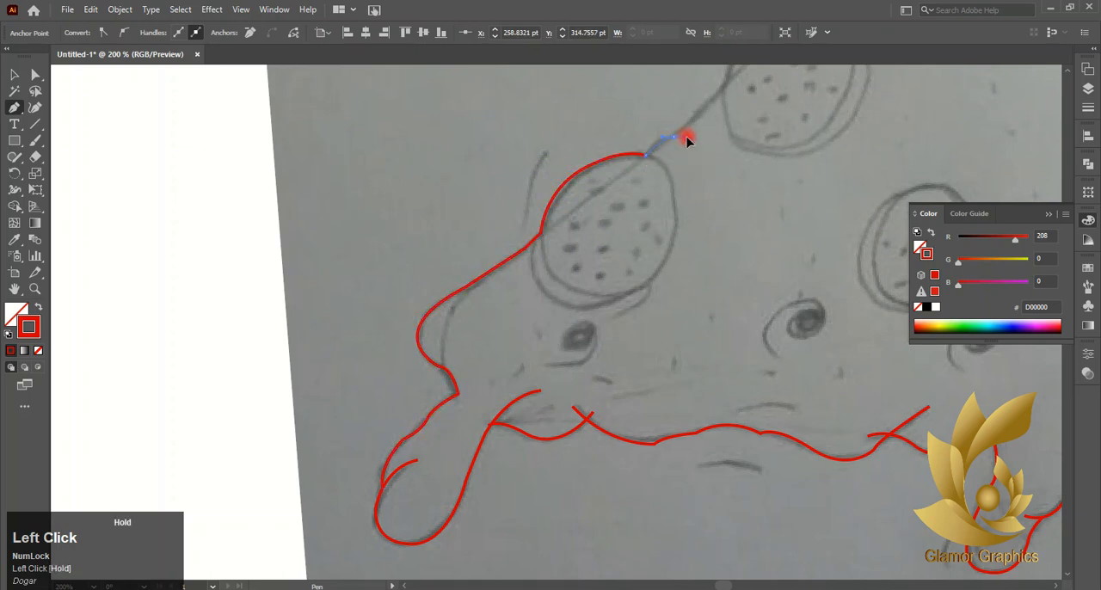
scroll(683, 137, up, 3)
drag(668, 221, 725, 166)
- Carry the slice's left outline over the upper edge of the upper-left pepperoni with a curved segment
scroll(725, 166, up, 3)
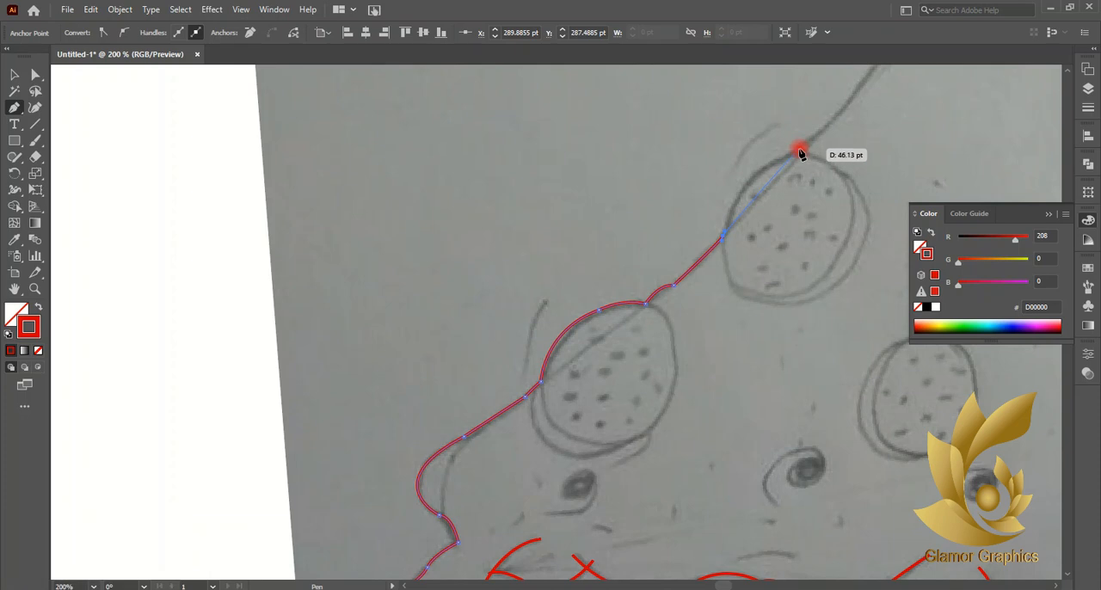
drag(800, 151, 867, 138)
scroll(828, 152, up, 6)
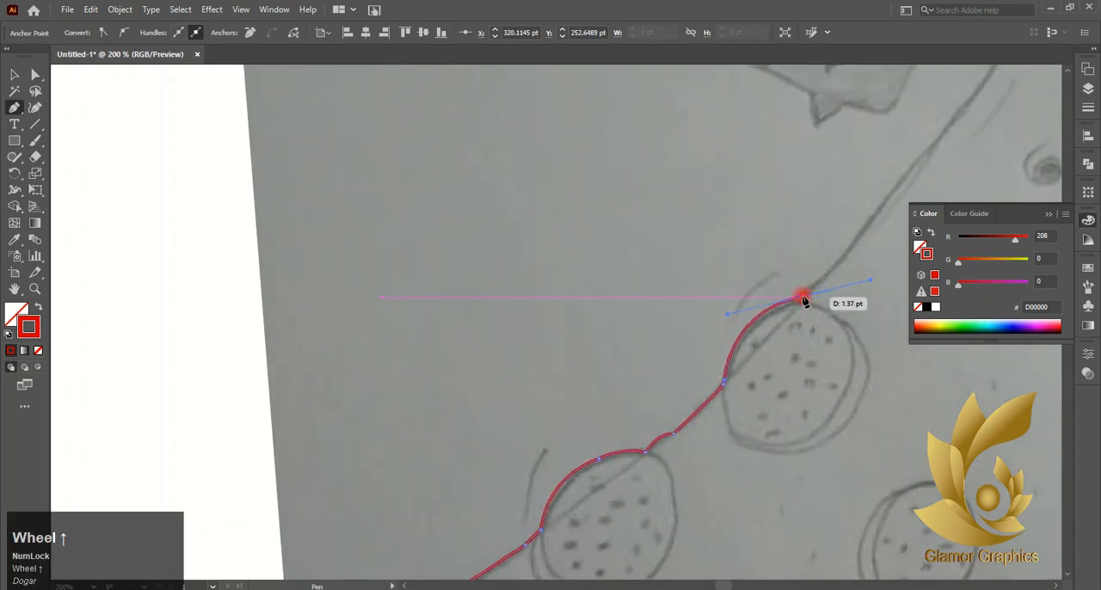
- Continue the outline from the upper-left pepperoni up the slice's side to the crust corner and finish the path
scroll(814, 288, up, 3)
click(834, 341)
drag(842, 329, 851, 316)
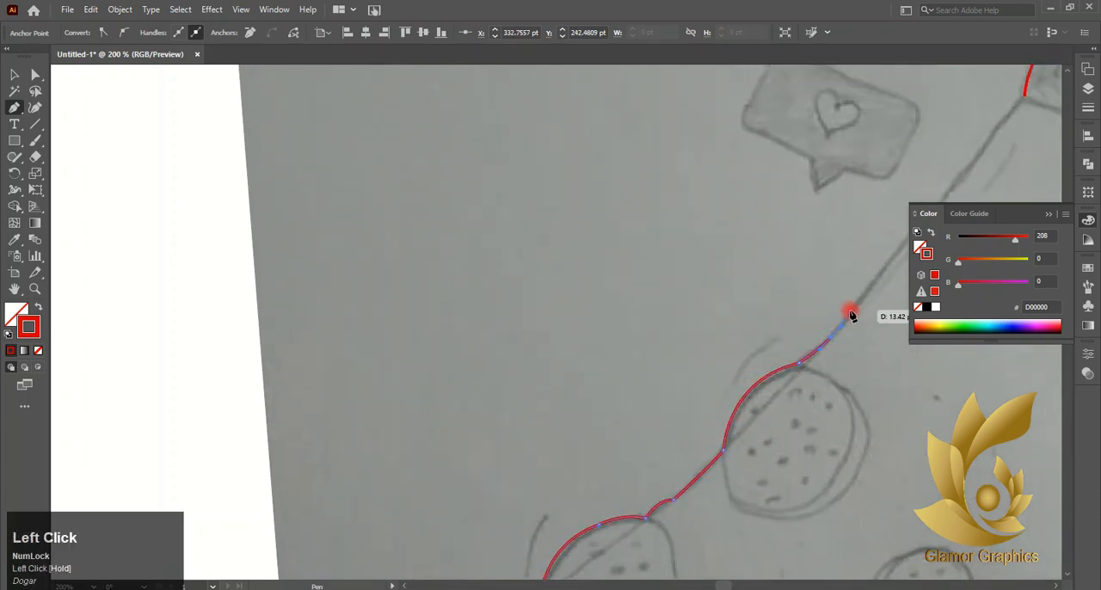
scroll(865, 305, right, 5)
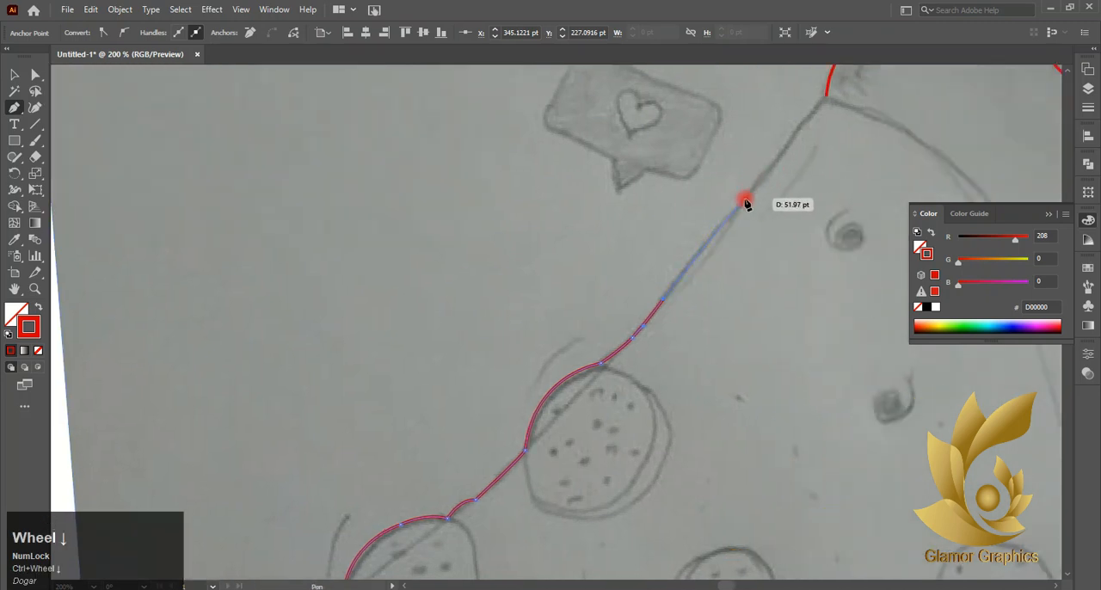
drag(744, 202, 836, 95)
click(774, 166)
click(808, 118)
scroll(516, 120, right, 6)
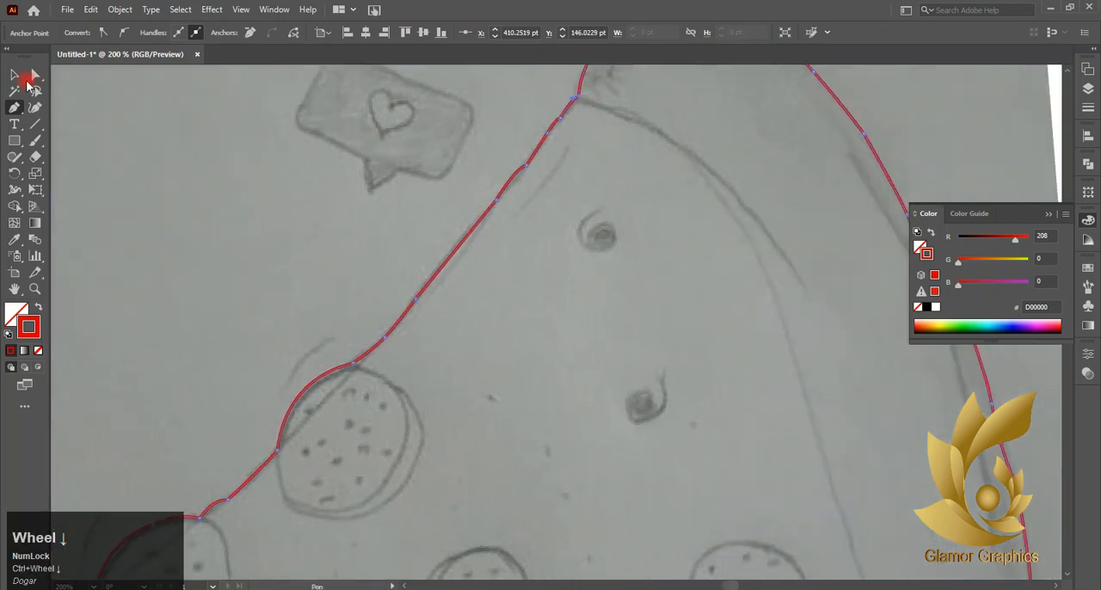
click(14, 75)
click(160, 184)
- Draw an ellipse about 52 × 56 pt with a red stroke and place it over the upper-left pepperoni
scroll(160, 189, down, 3)
scroll(172, 215, left, 2)
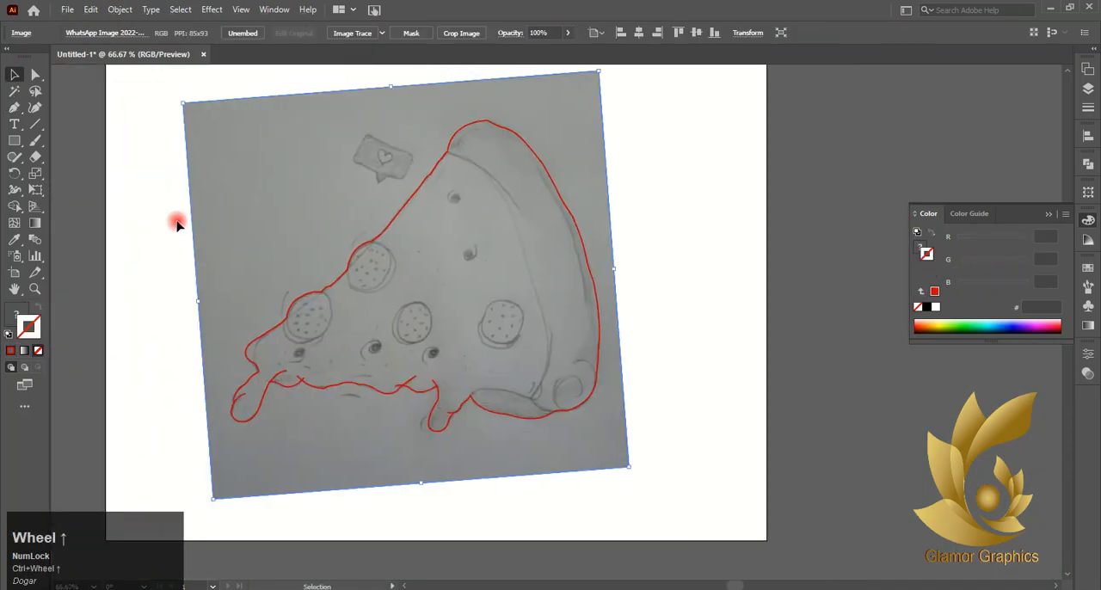
right_click(16, 143)
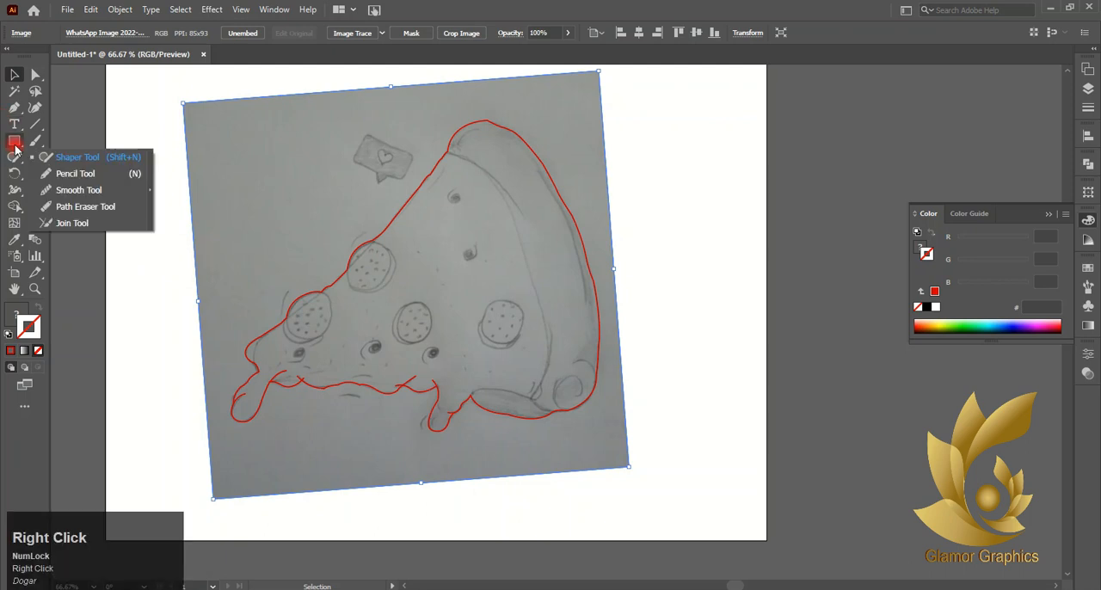
right_click(16, 144)
click(60, 174)
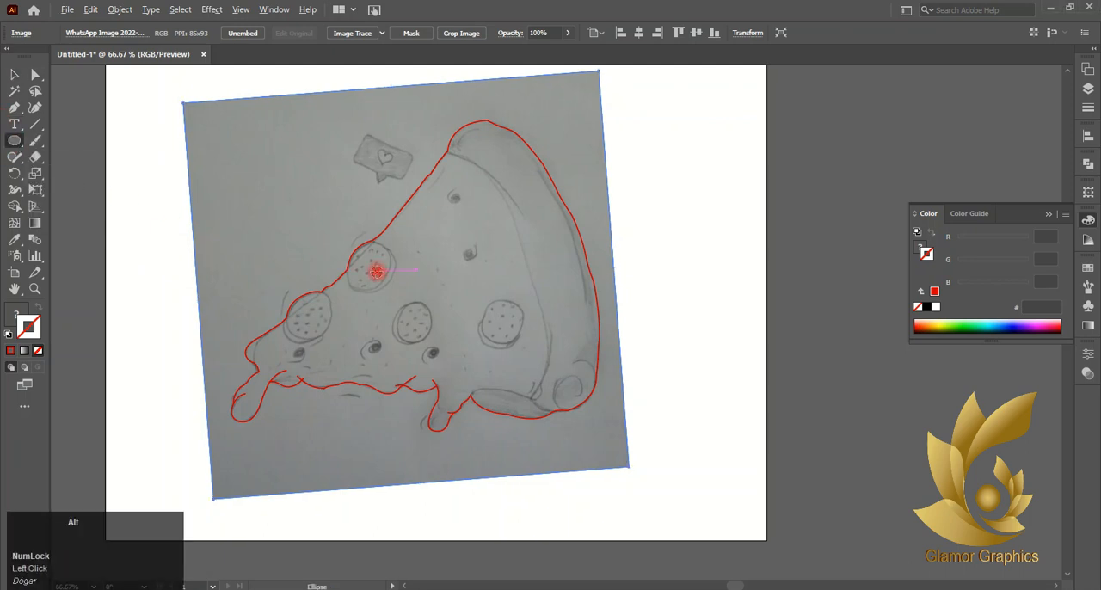
scroll(376, 272, up, 2)
drag(395, 216, 296, 322)
click(25, 355)
click(7, 76)
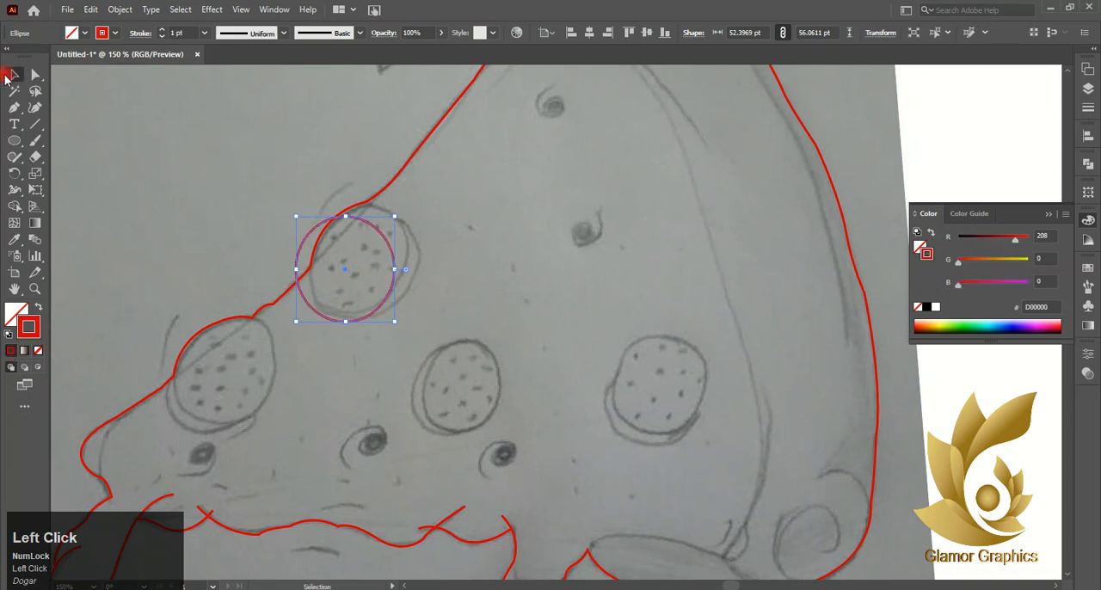
drag(348, 273, 315, 263)
- Reshape the slice outline's anchor points at the upper-left pepperoni so the curve follows the ellipse
key(a)
click(235, 241)
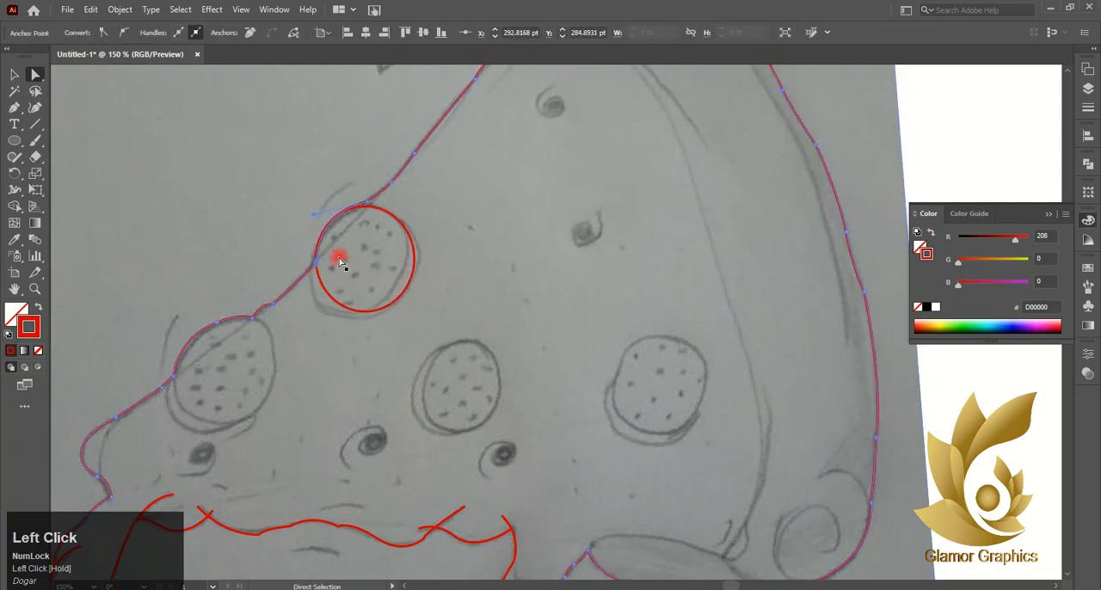
click(372, 206)
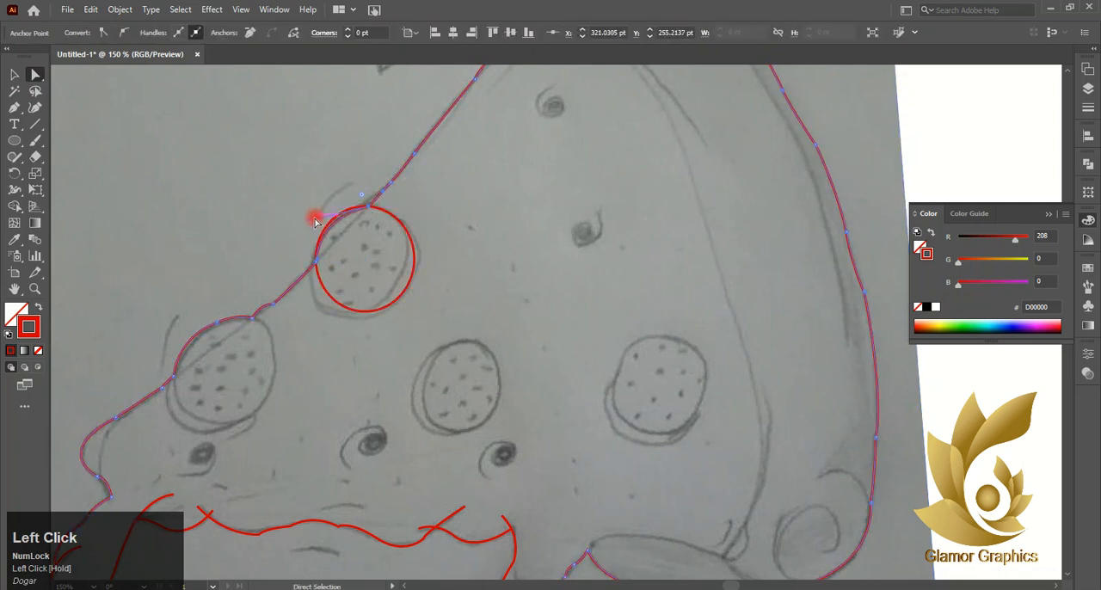
alt+scroll(312, 220, up, 5)
drag(338, 223, 347, 158)
alt+scroll(312, 241, down, 5)
scroll(313, 241, down, 1)
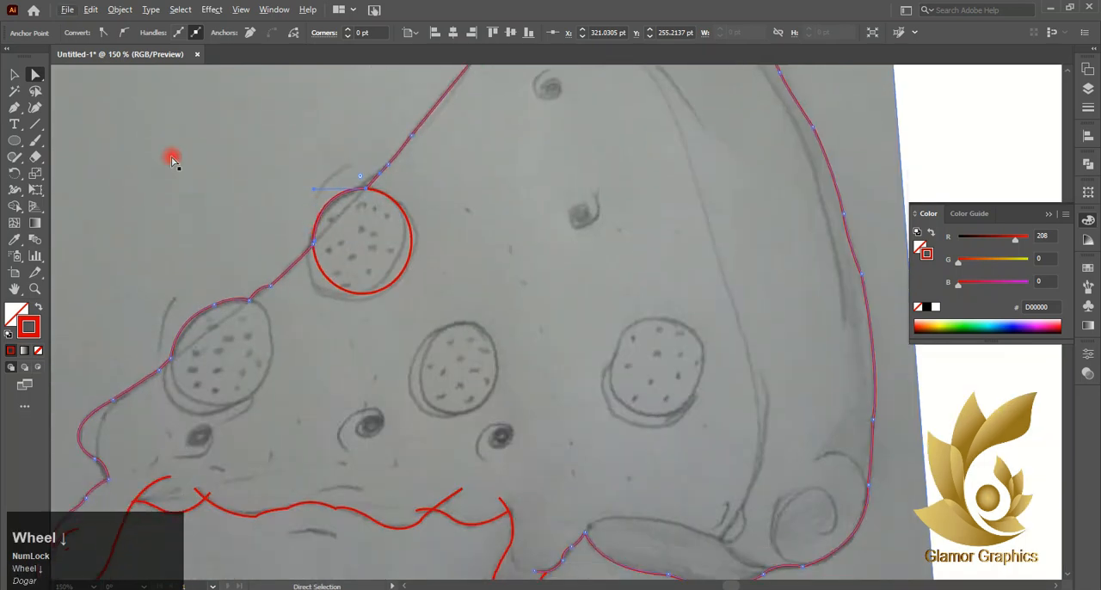
- Duplicate the ellipse onto the rightmost pepperoni and scale the copy down to about 45.5 × 48.7 pt
click(12, 76)
ctrl+scroll(175, 172, down, 3)
alt+scroll(273, 223, down, 2)
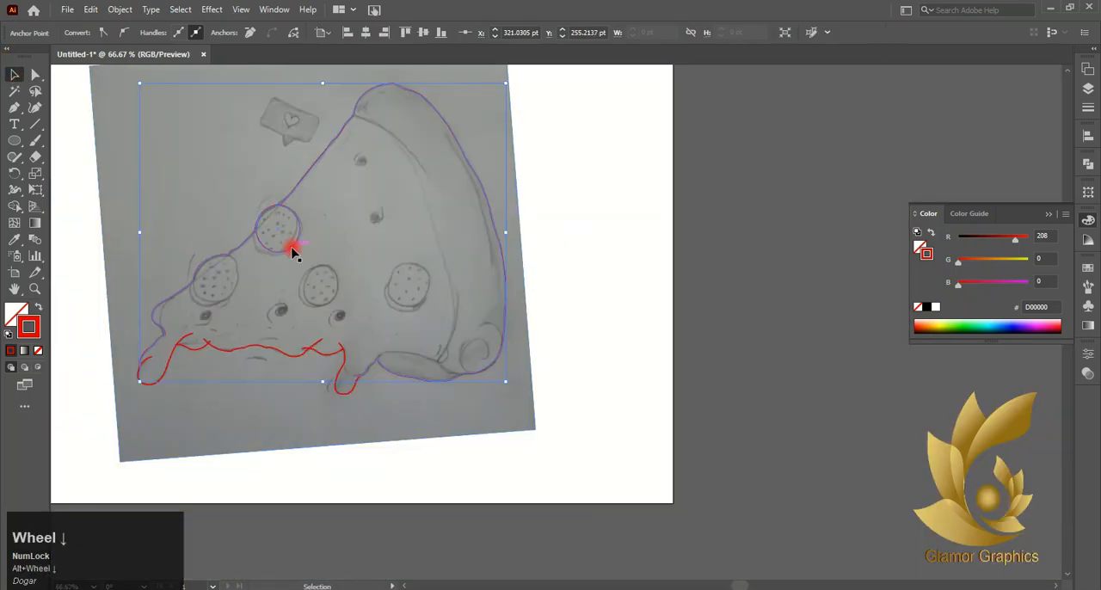
alt+drag(290, 247, 419, 305)
alt+scroll(428, 310, up, 3)
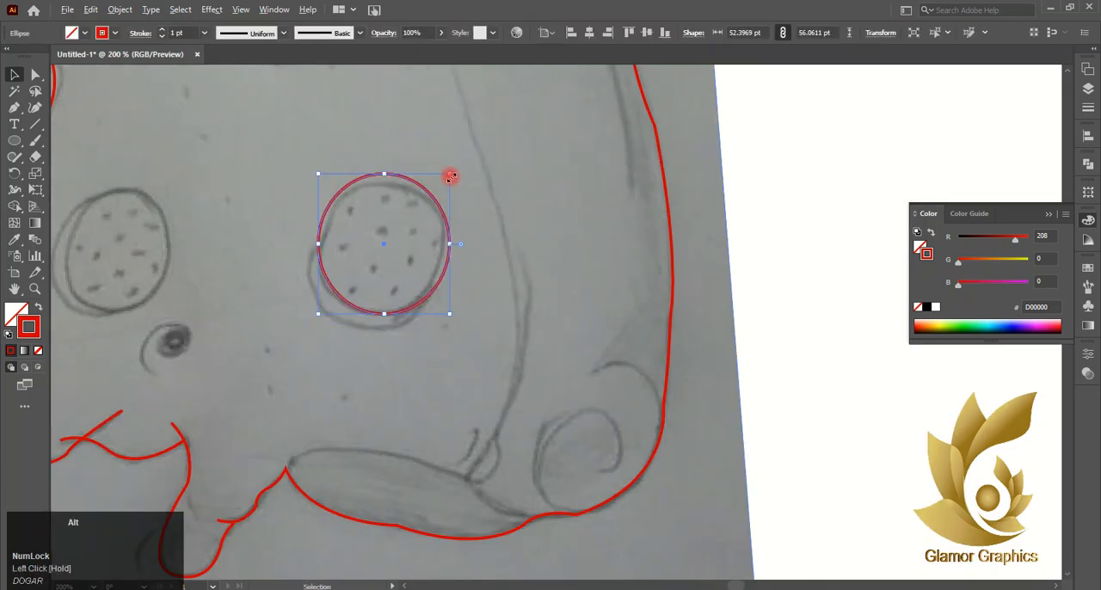
alt+shift+drag(450, 174, 441, 184)
alt+scroll(439, 213, down, 2)
alt+scroll(398, 248, up, 2)
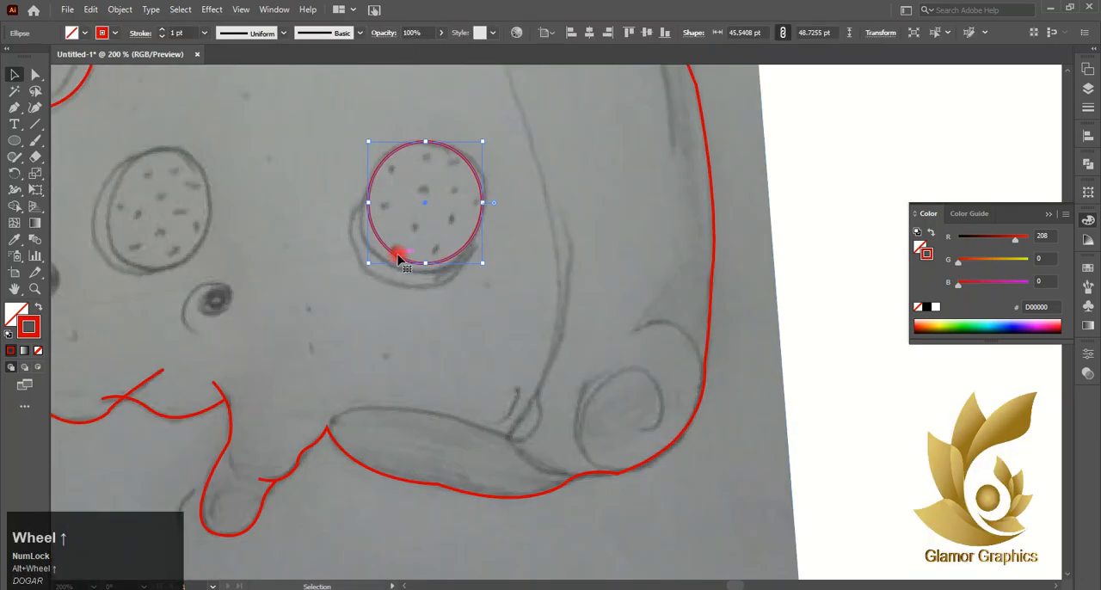
- Duplicate the smaller ellipse onto the middle pepperoni
drag(398, 249, 140, 269)
scroll(135, 260, down, 4)
scroll(138, 265, up, 1)
click(300, 258)
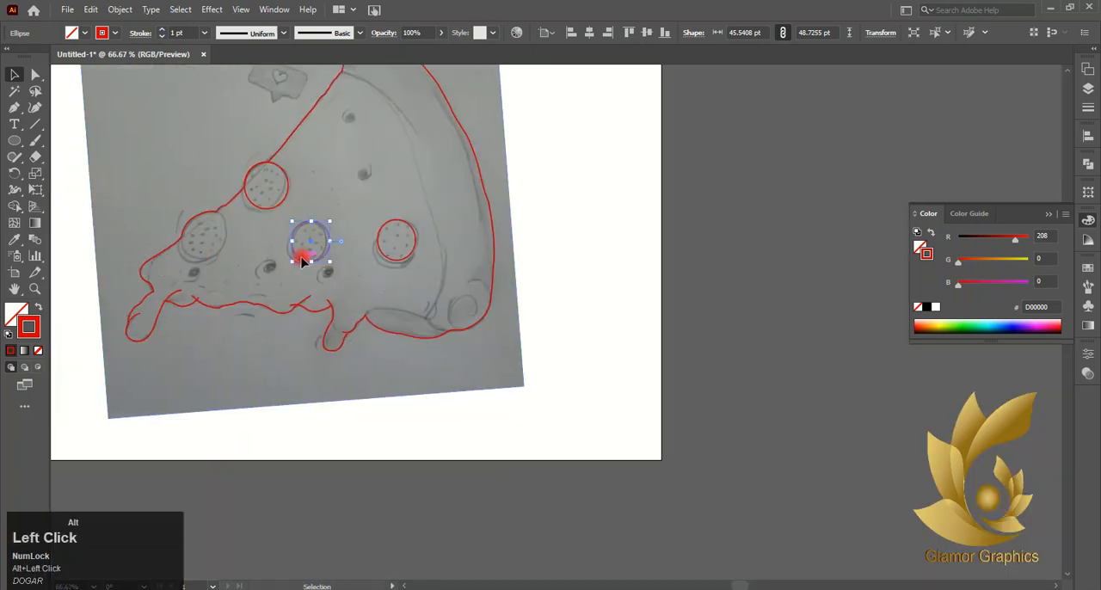
- Duplicate the ellipse onto the lower-left pepperoni and enlarge the copy to about 51 × 54 pt
alt+drag(302, 261, 196, 257)
scroll(196, 257, up, 4)
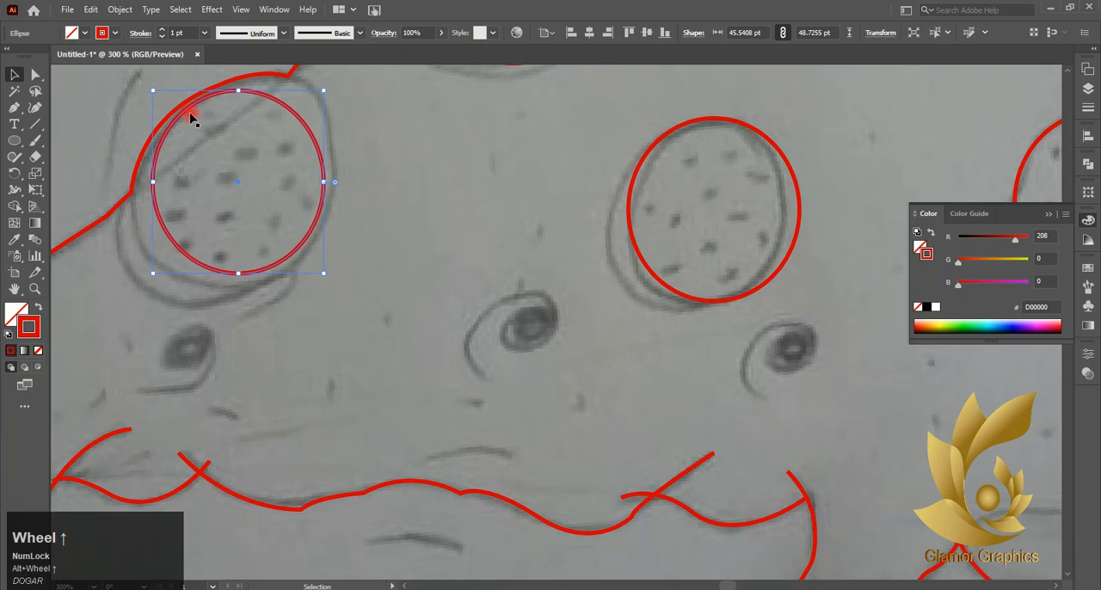
click(186, 115)
key(ctrl+z)
click(180, 120)
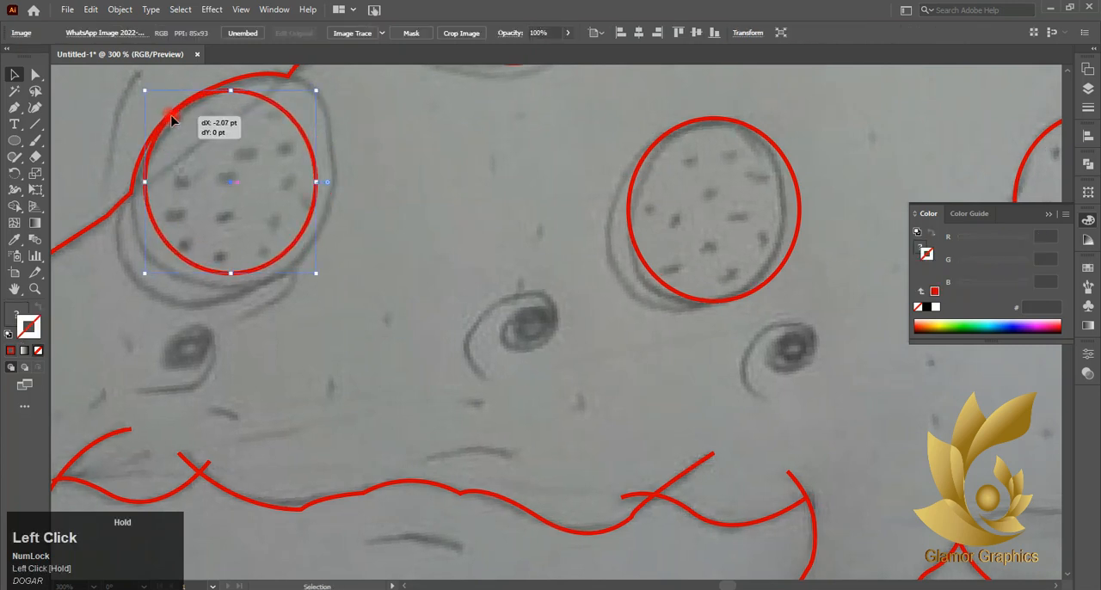
mouse_move(324, 89)
alt+shift+mouse_down()
mouse_move(334, 80)
mouse_move(304, 110)
alt+shift+mouse_up()
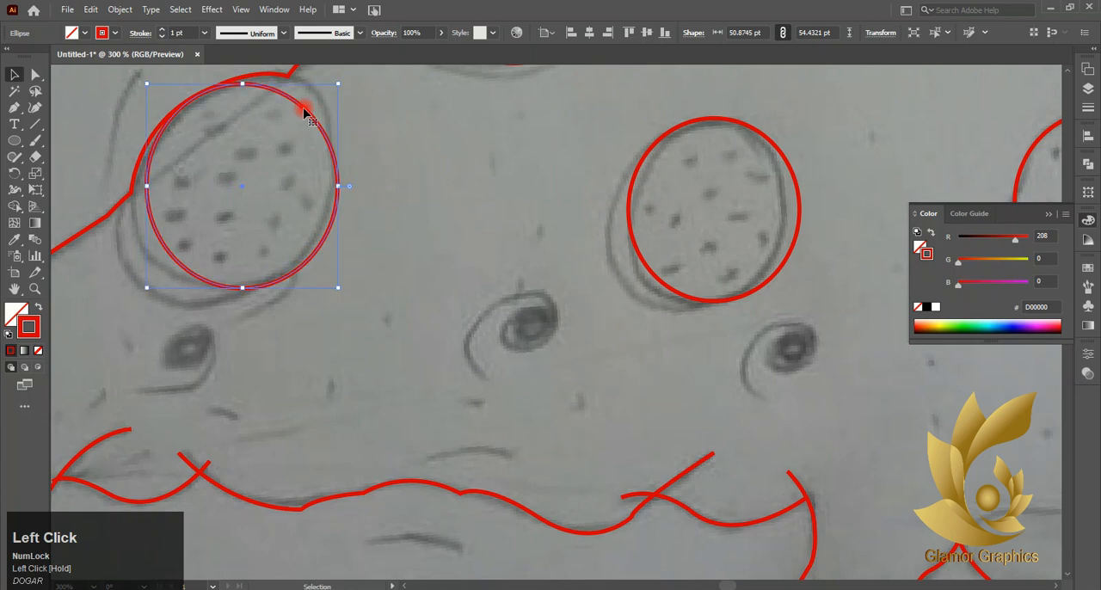
- Adjust the slice outline's anchor points at the lower-left pepperoni to meet its ellipse
click(40, 76)
drag(135, 197, 146, 194)
click(292, 76)
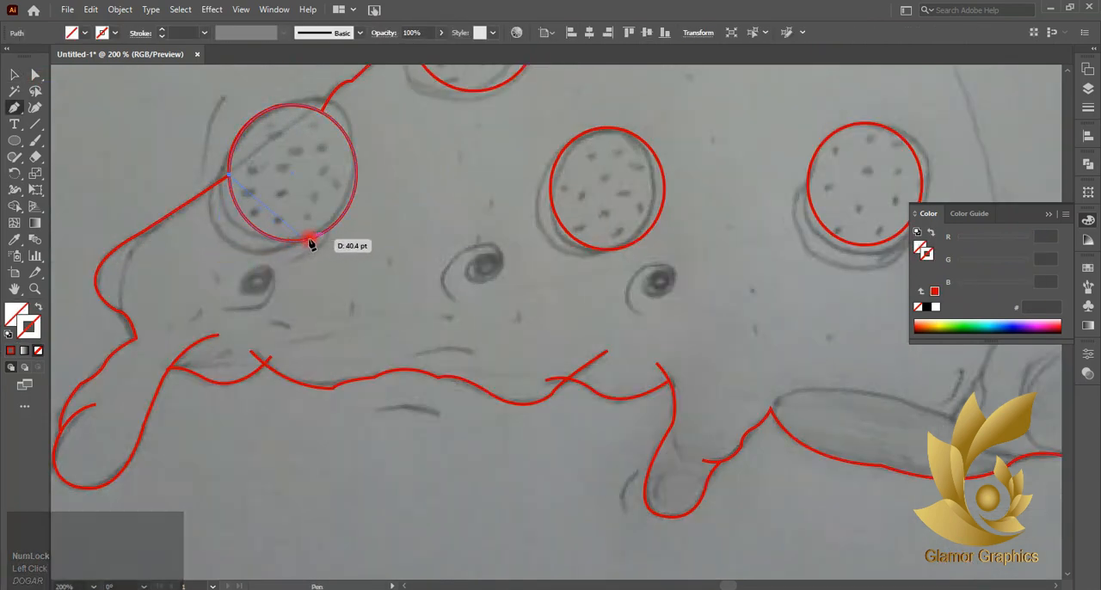
- Trace the thickness curve beneath the lower-left pepperoni as a red-stroked path ending on its ellipse
mouse_move(335, 227)
mouse_down()
mouse_move(356, 184)
mouse_move(458, 158)
mouse_up()
key(ctrl+z)
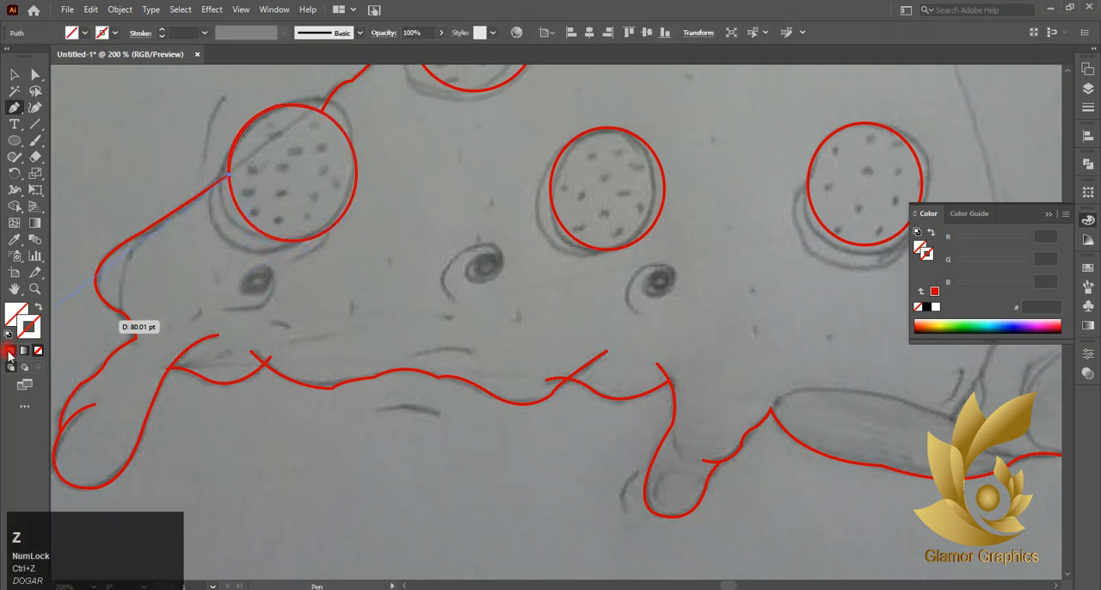
click(10, 350)
scroll(236, 247, up, 1)
drag(277, 255, 315, 249)
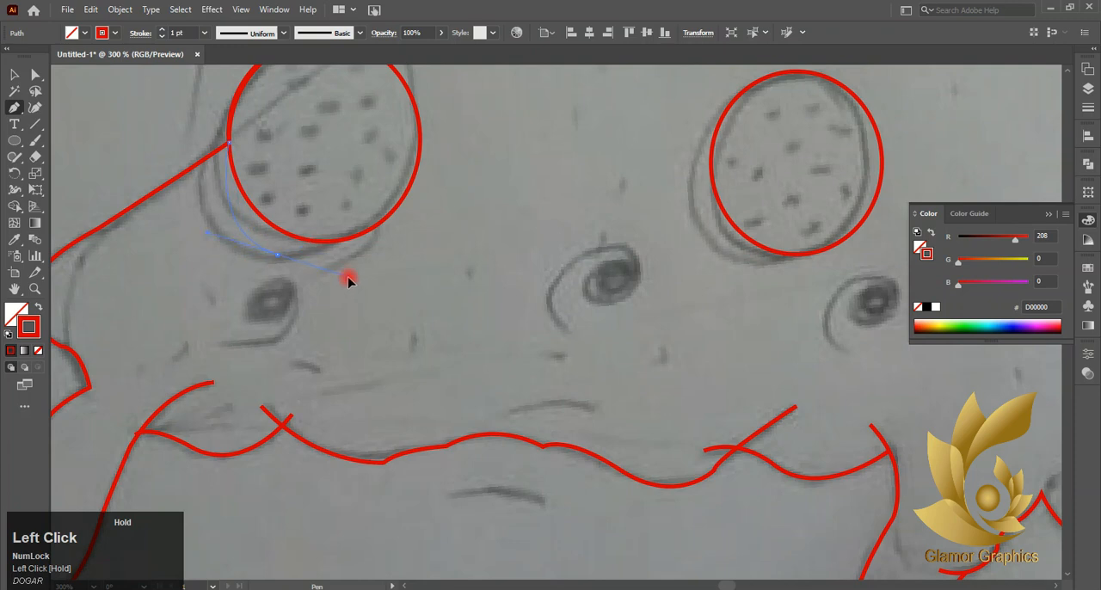
drag(356, 288, 340, 282)
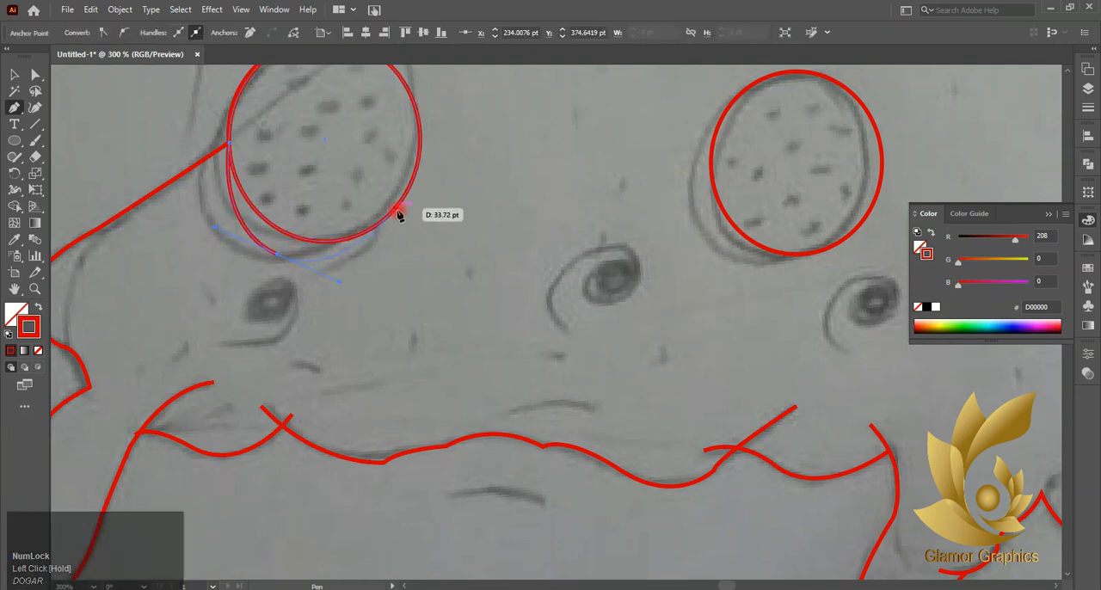
drag(395, 209, 213, 405)
click(12, 76)
- Trace the thickness curve around the lower-right side of the upper-left pepperoni, starting and ending on its ellipse
scroll(172, 251, right, 4)
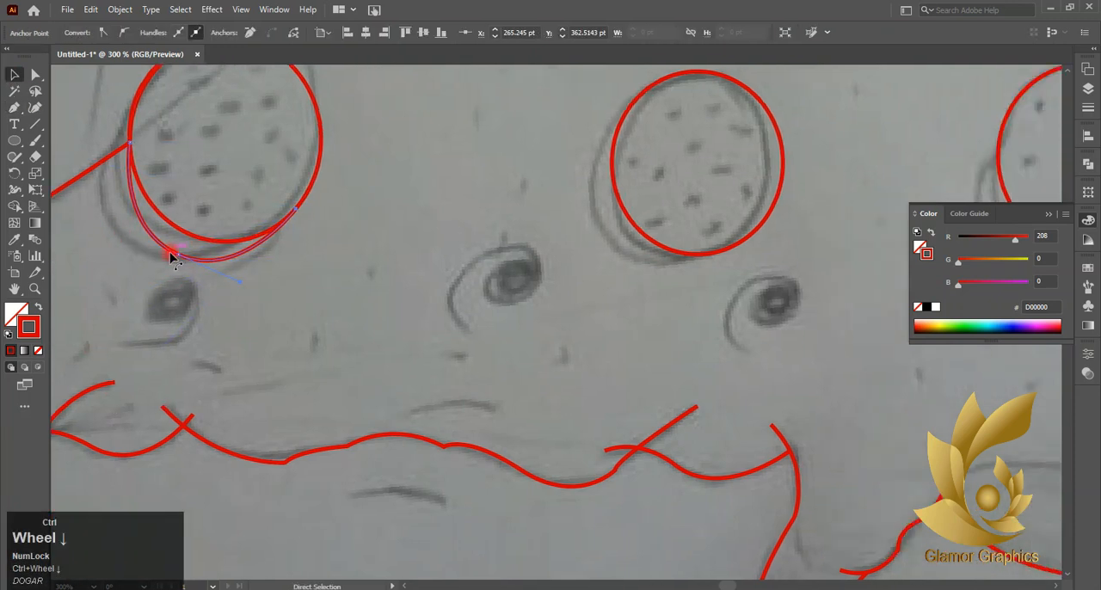
scroll(212, 253, down, 2)
scroll(212, 257, down, 1)
scroll(241, 164, up, 3)
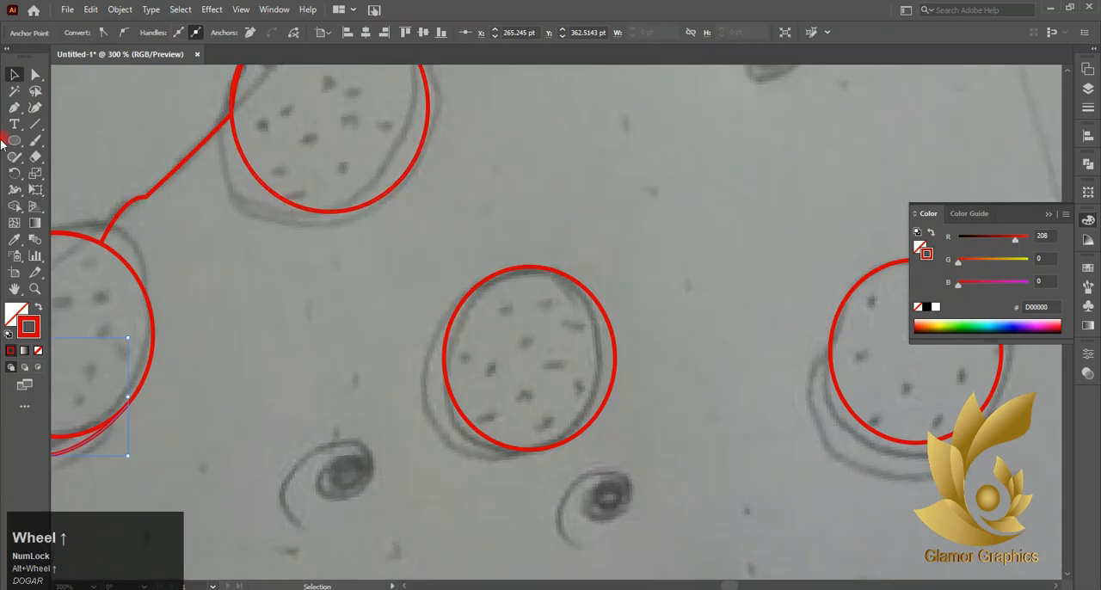
click(14, 107)
click(273, 195)
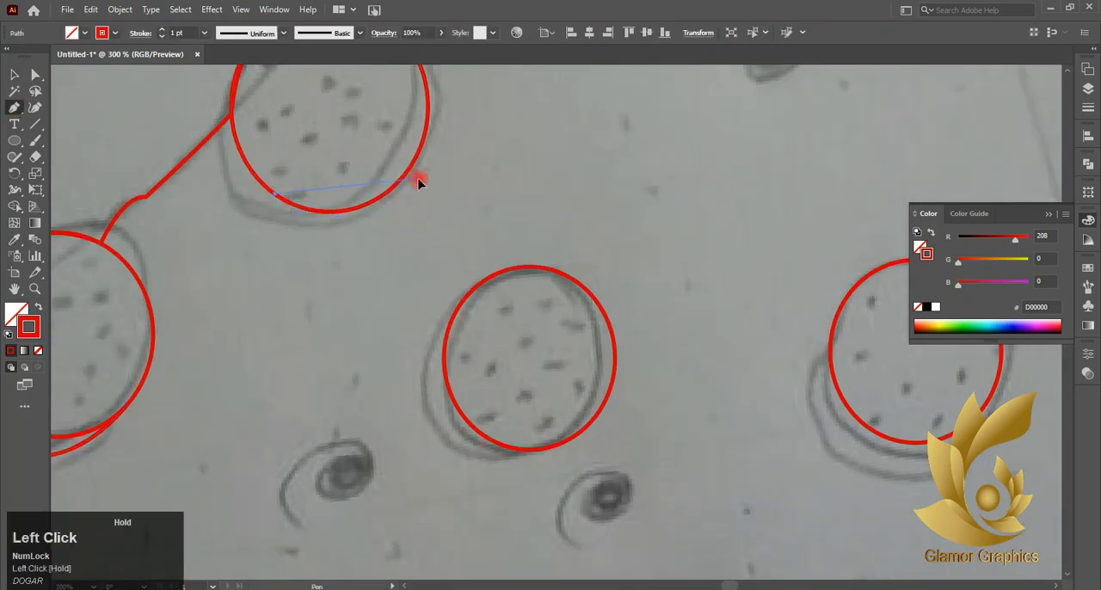
drag(522, 86, 494, 206)
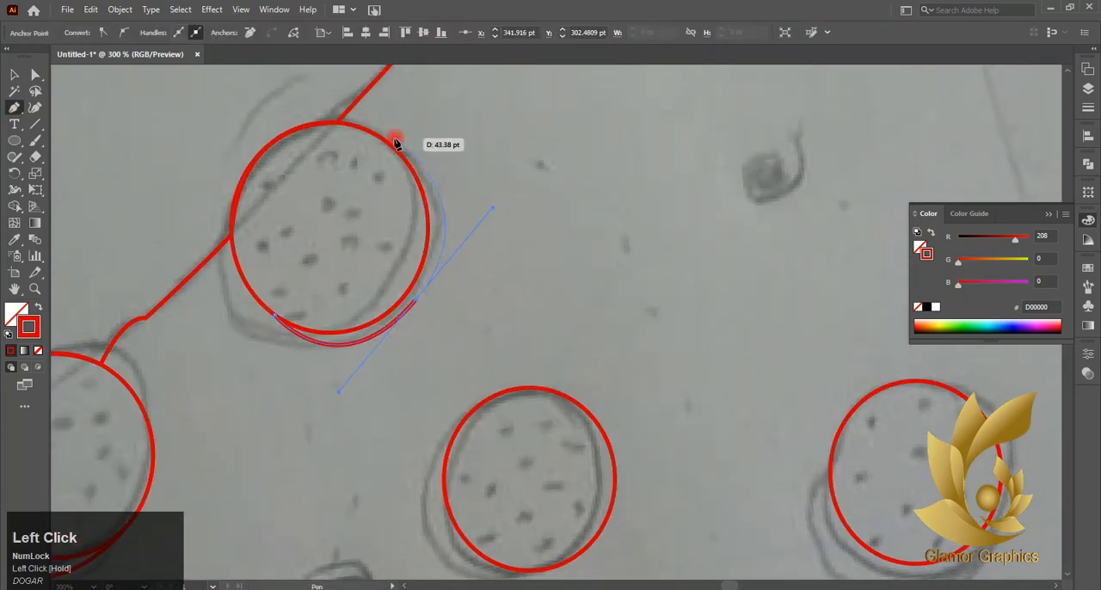
click(390, 145)
click(14, 75)
click(35, 75)
click(334, 314)
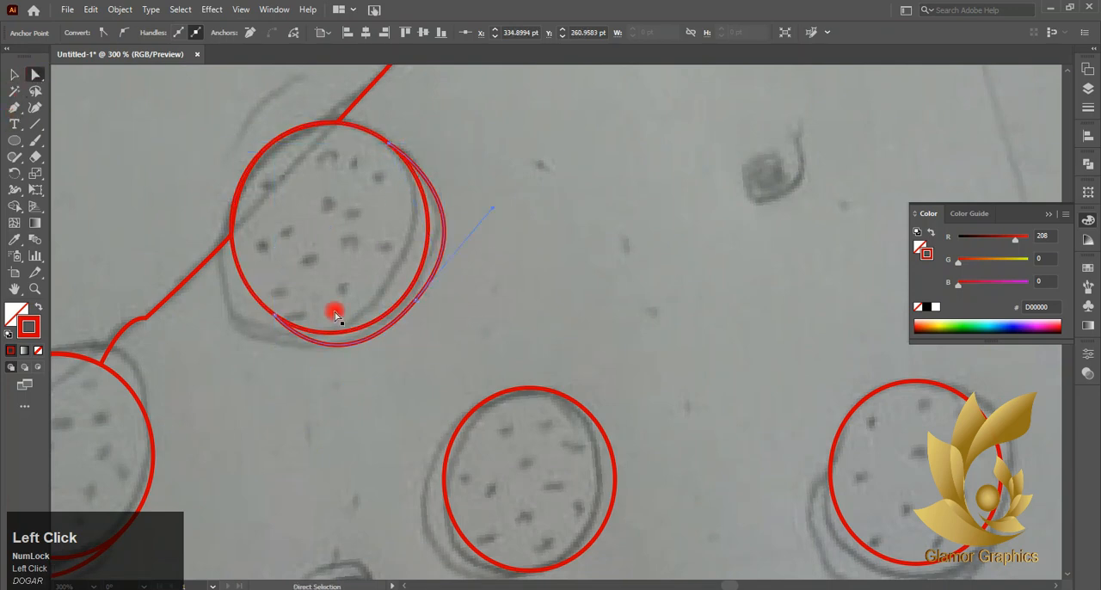
- Trace the thickness curve along the left side and underside of the middle pepperoni, starting and ending on its ellipse
scroll(369, 405, down, 4)
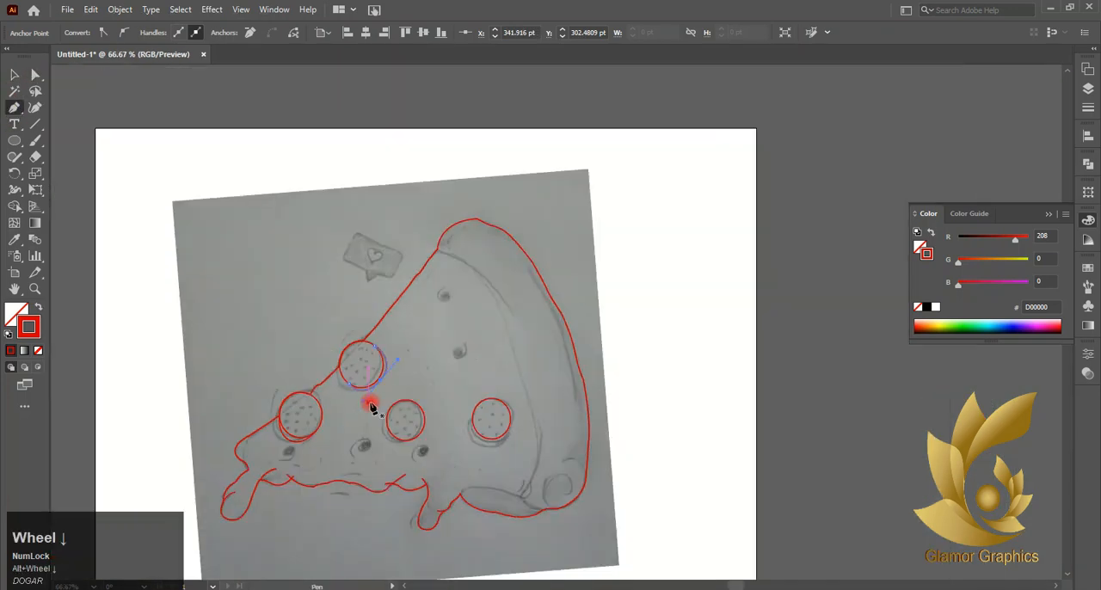
alt+scroll(439, 390, up, 2)
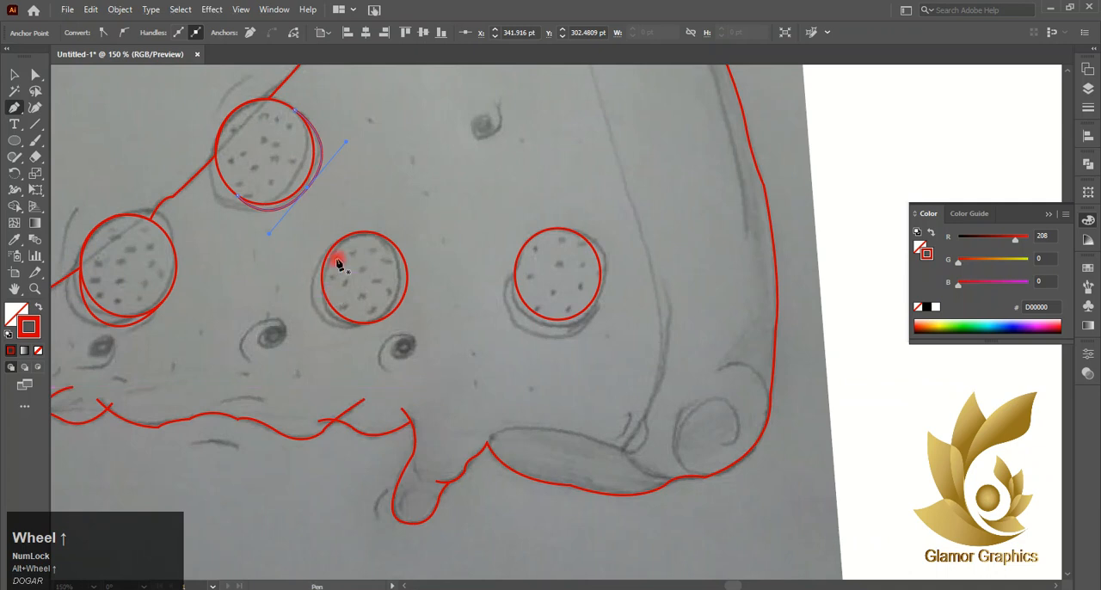
click(349, 233)
key(ctrl+z)
click(342, 239)
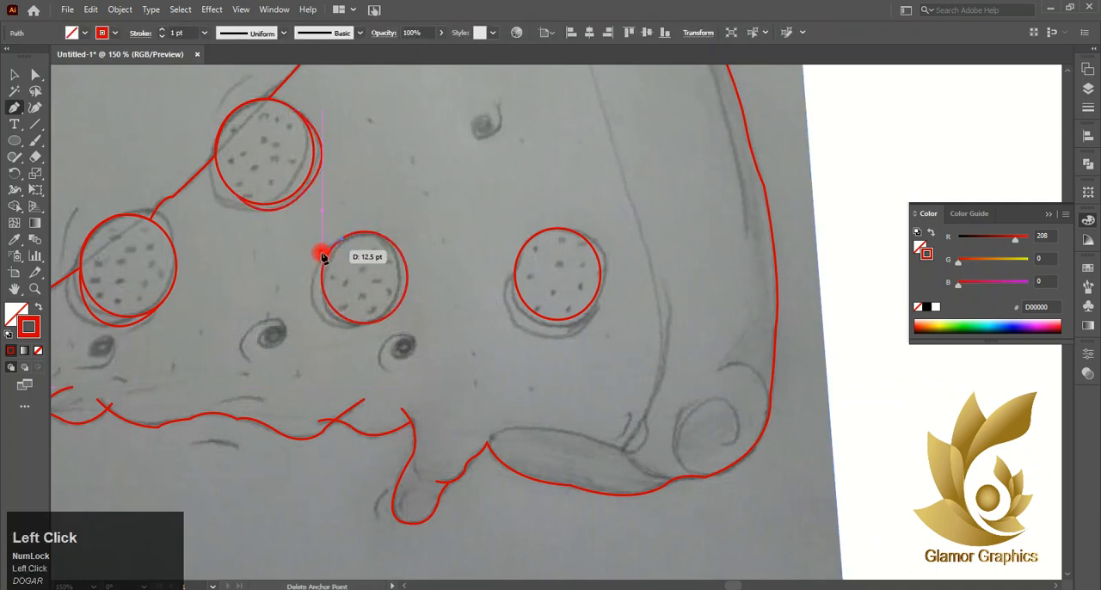
drag(309, 298, 315, 328)
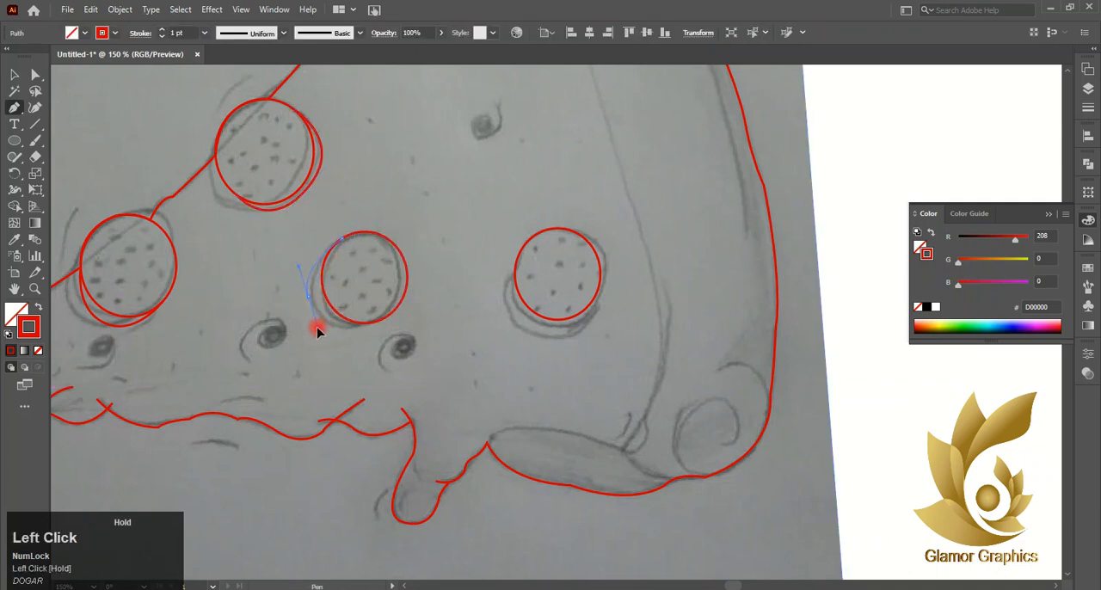
key(ctrl+z)
click(374, 321)
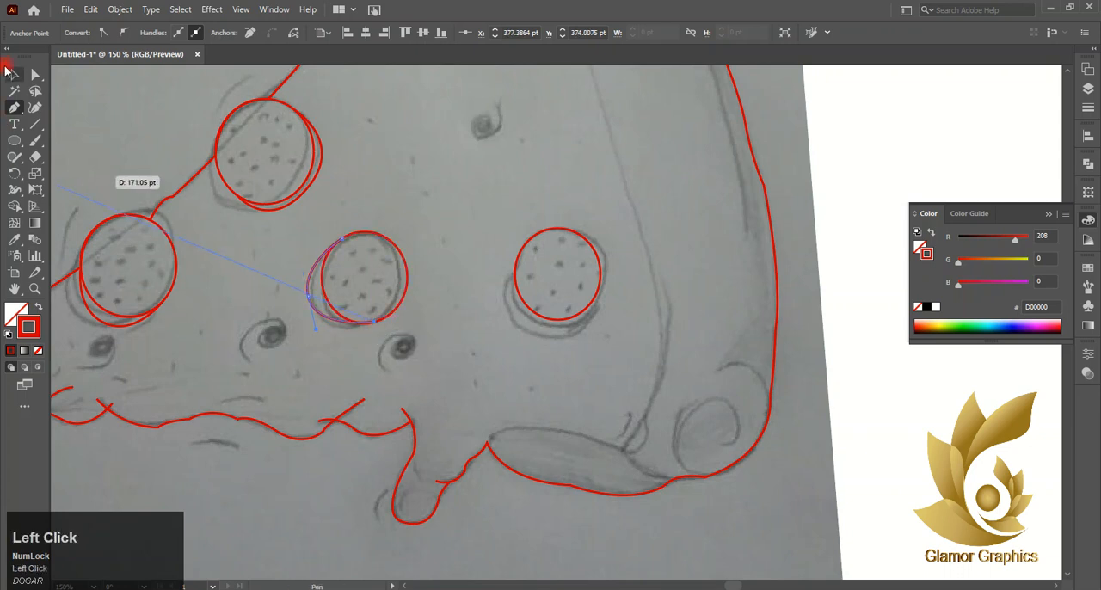
- Trace the thickness curve along the left side and underside of the rightmost pepperoni, starting and ending on its ellipse
click(534, 243)
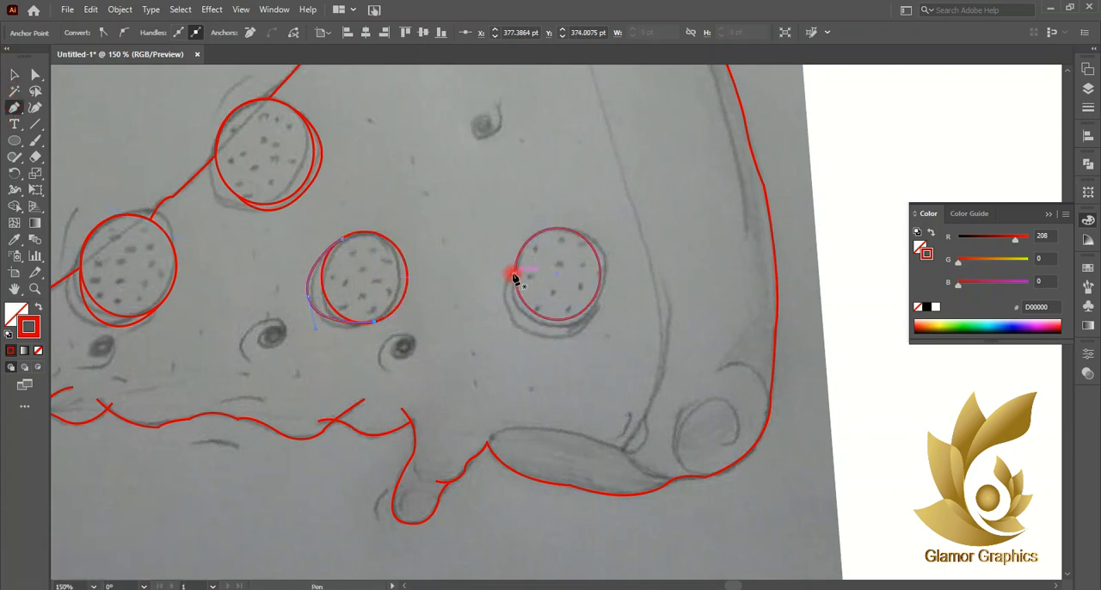
click(515, 274)
drag(559, 338, 564, 338)
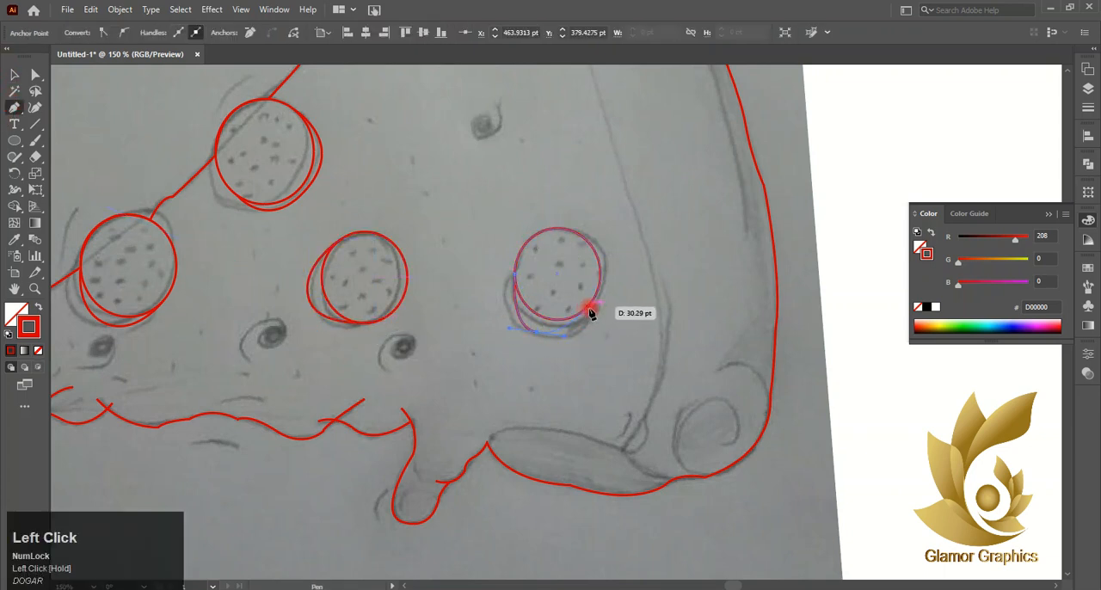
click(596, 299)
key(ctrl+z)
key(ctrl+z)
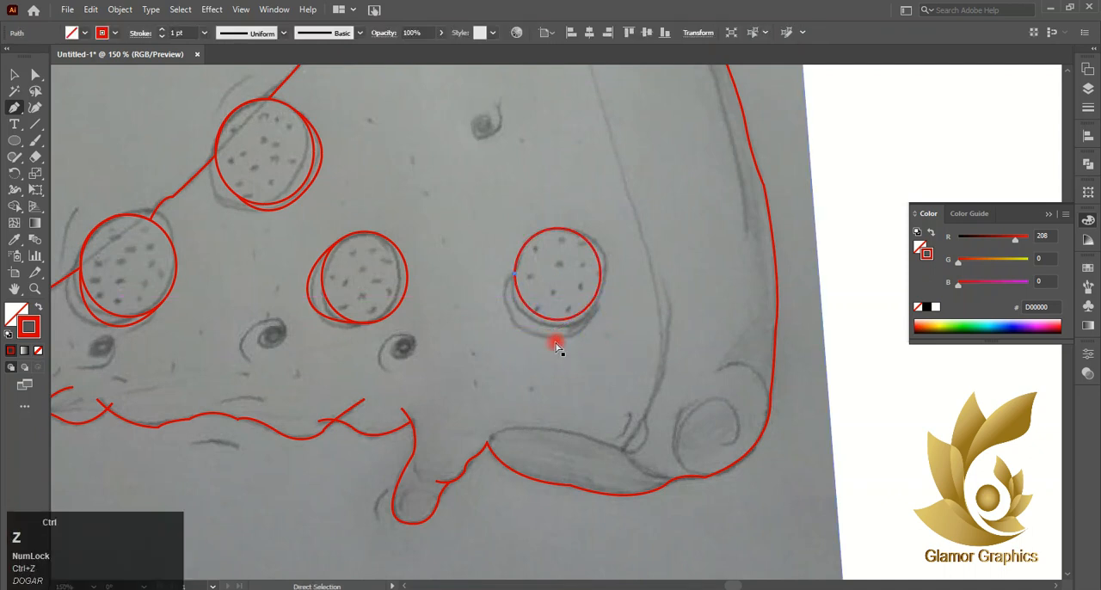
drag(585, 326, 592, 305)
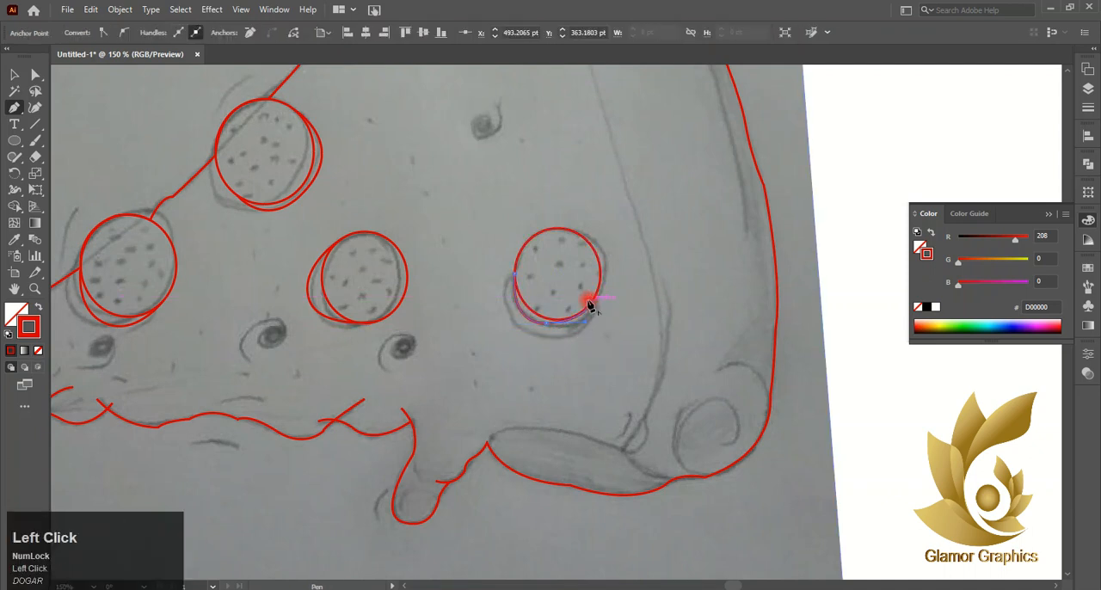
key(ctrl+z)
scroll(545, 339, up, 3)
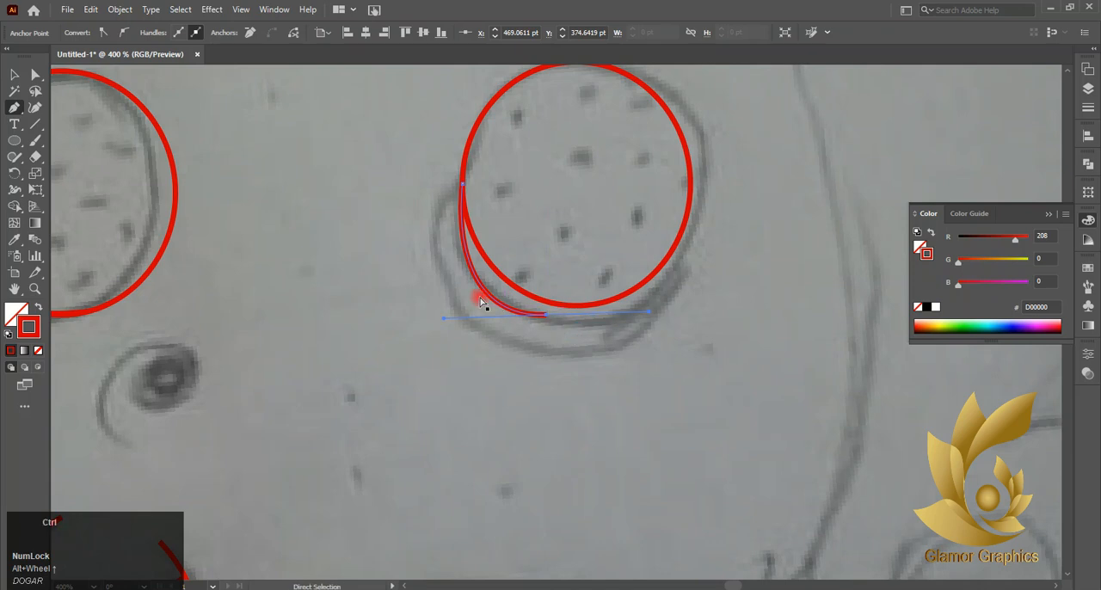
key(ctrl+z)
drag(545, 317, 663, 263)
click(15, 75)
click(258, 251)
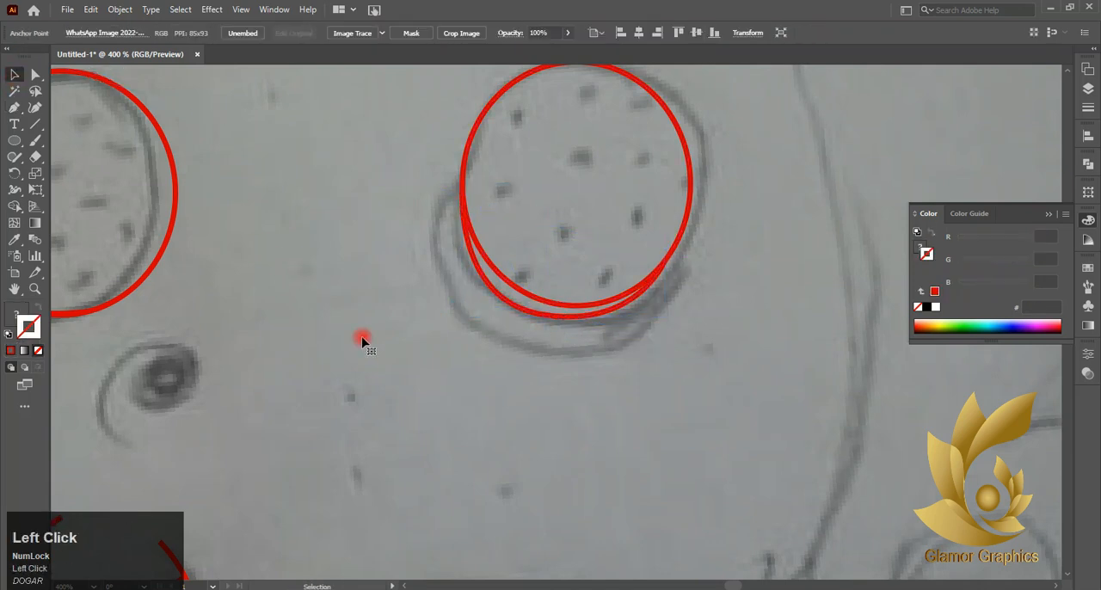
- Lock the scanned sketch image so it cannot be selected while tracing
scroll(364, 342, down, 5)
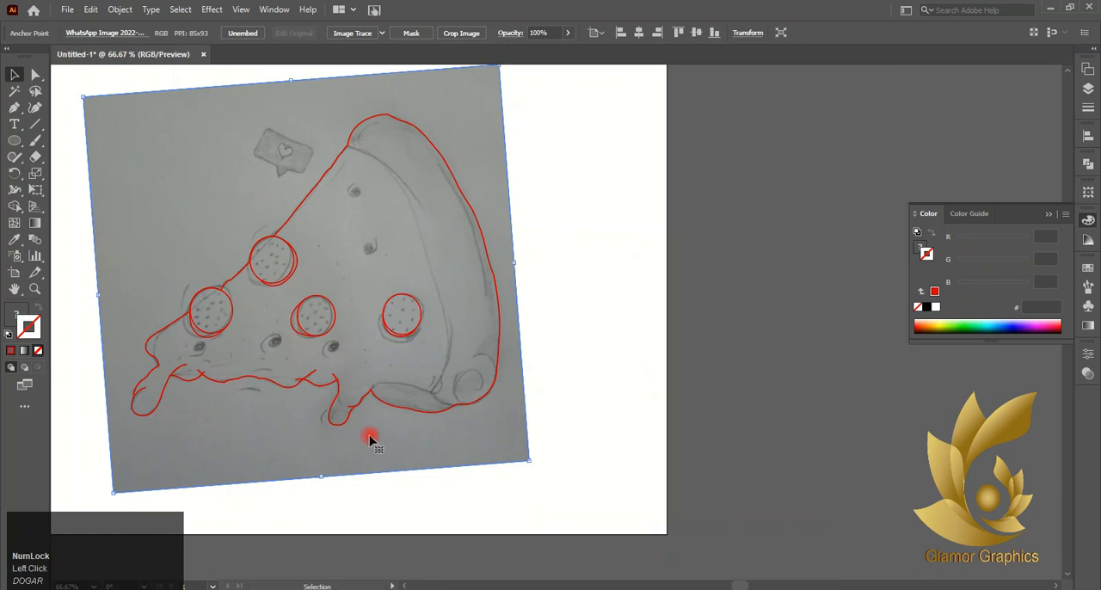
click(663, 468)
scroll(459, 447, up, 2)
scroll(463, 452, down, 2)
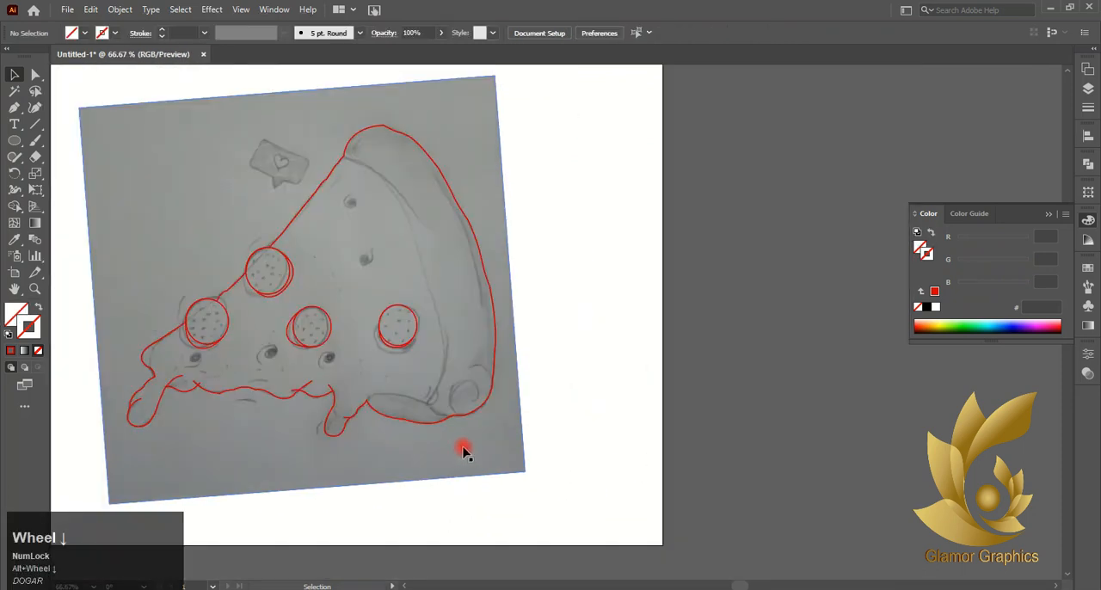
click(126, 160)
click(120, 10)
mouse_move(137, 105)
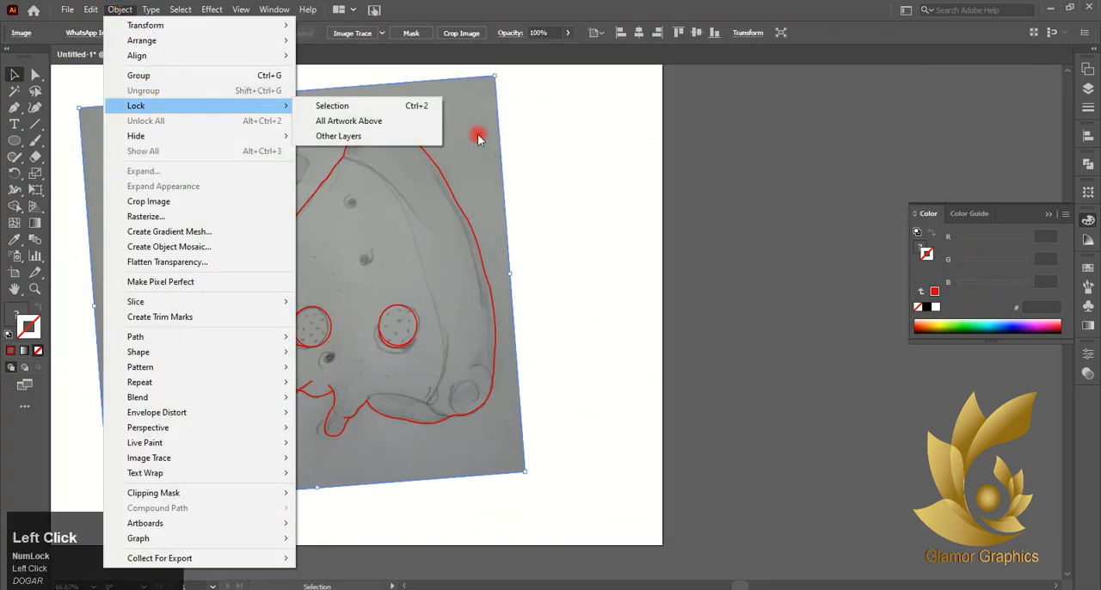
click(377, 104)
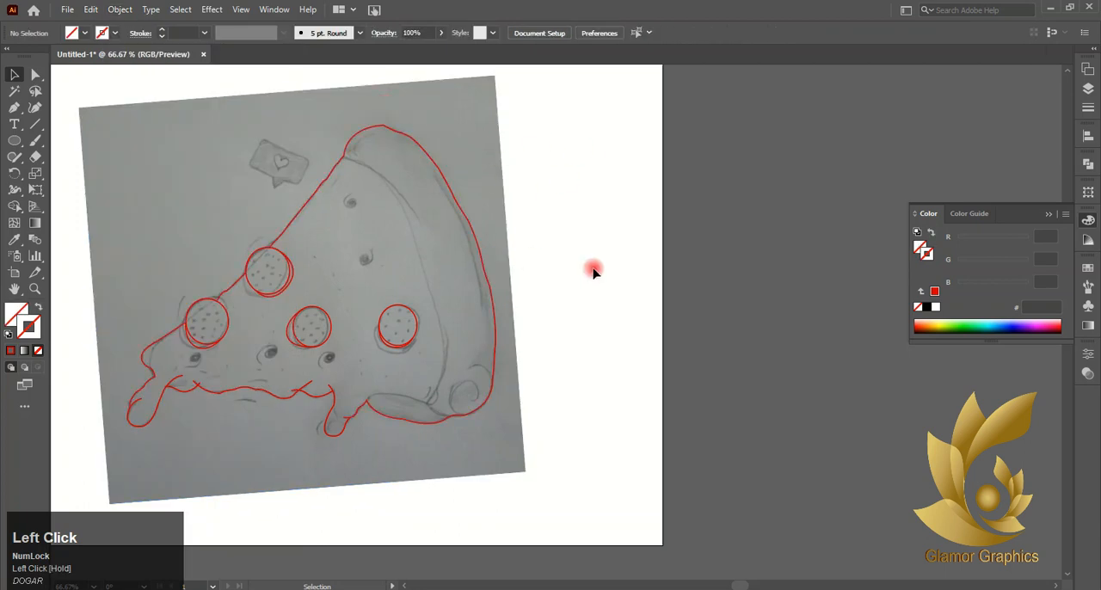
- Trace the arc above the swirl at the crust's lower-right end, ending on the slice outline, with a red D00000 stroke
scroll(451, 434, up, 3)
click(15, 107)
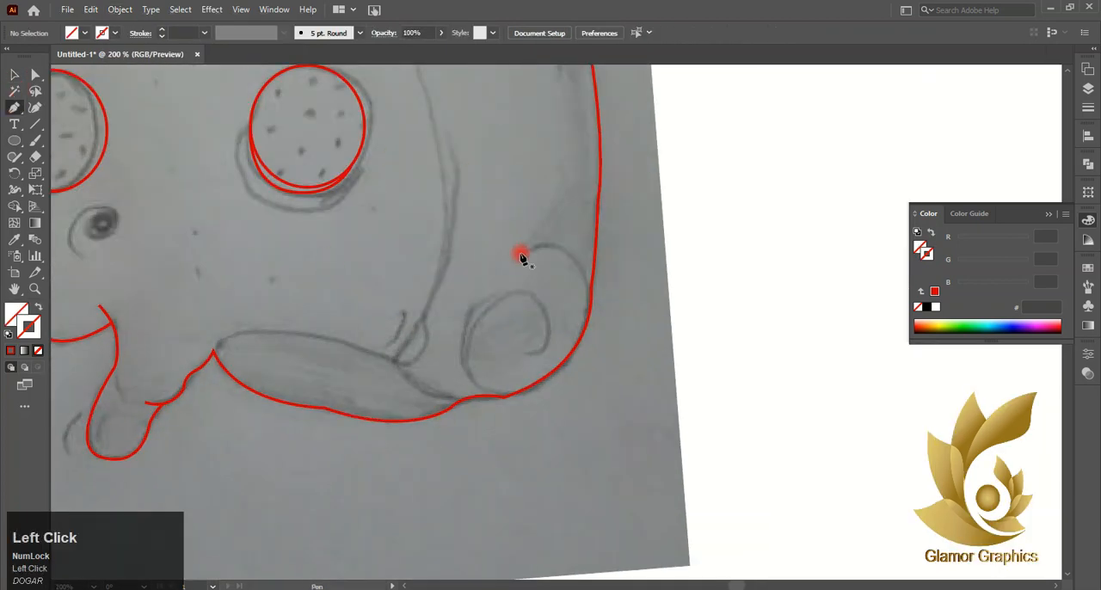
click(522, 252)
drag(590, 305, 602, 397)
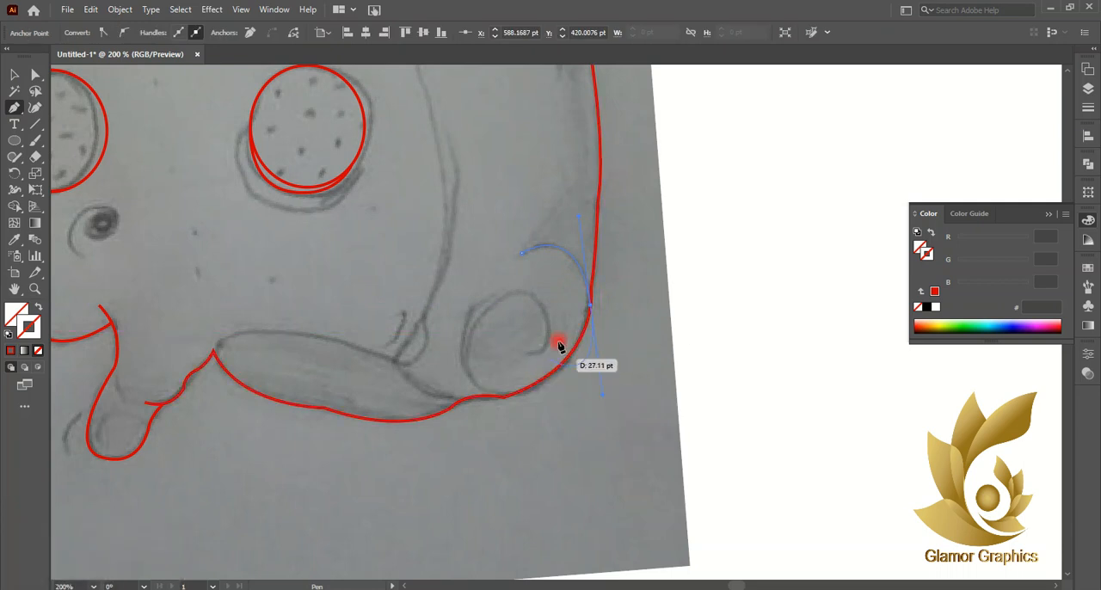
click(594, 313)
key(x)
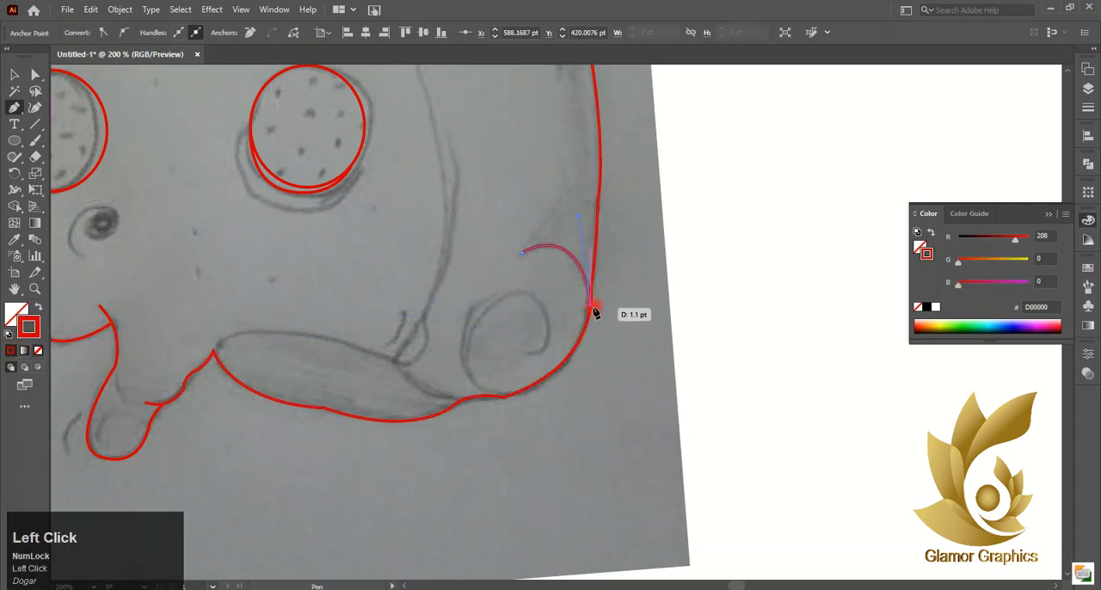
click(13, 73)
- Trace the swirl at the crust's lower-right end from its inner tip around to the slice outline
click(522, 352)
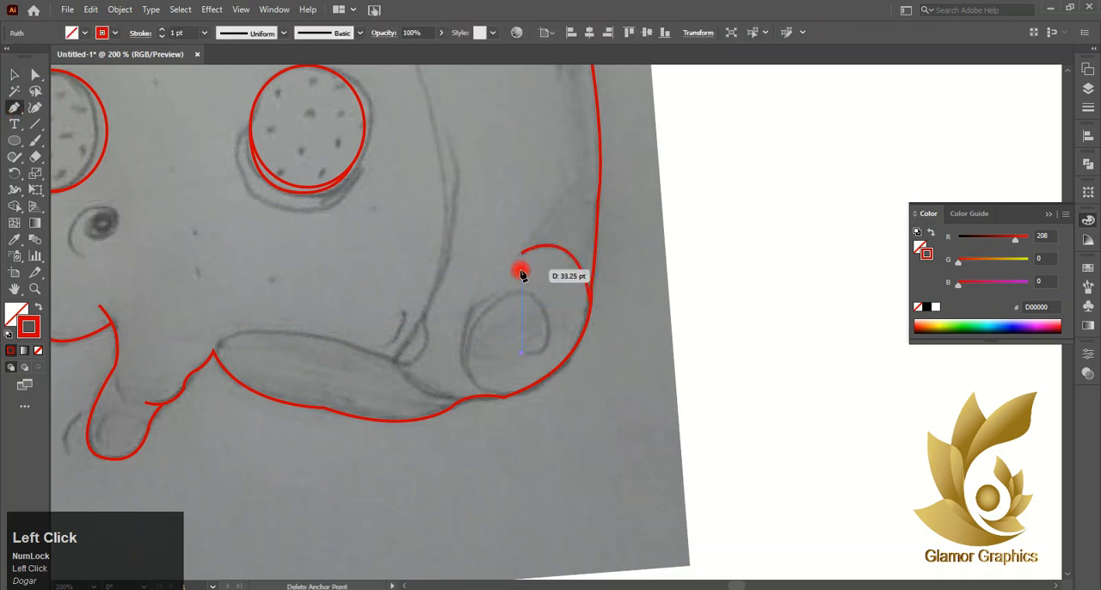
drag(522, 293, 455, 252)
key(ctrl+z)
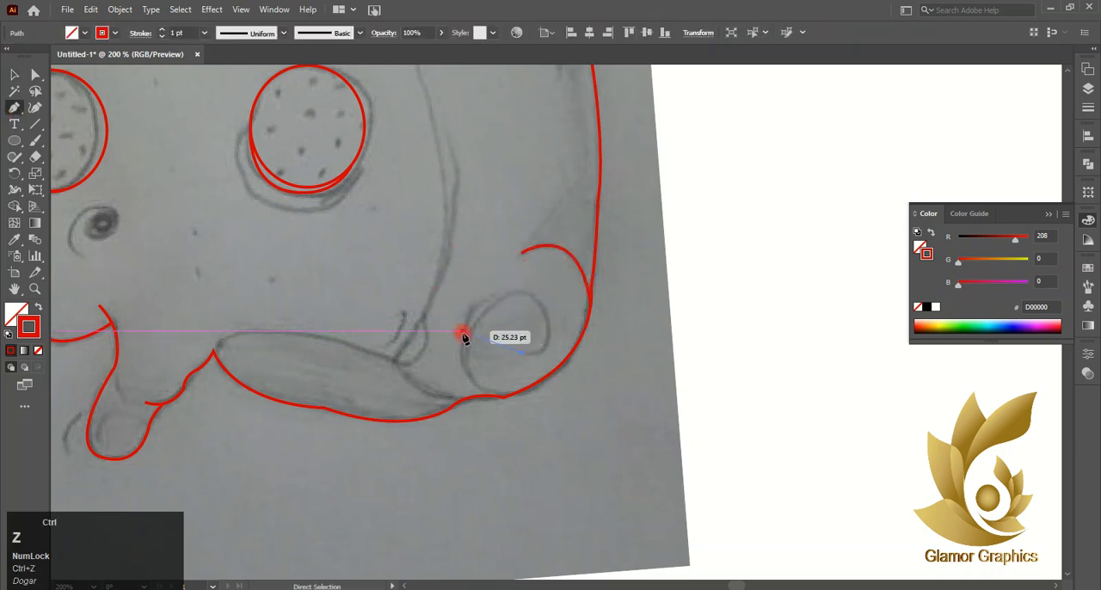
drag(557, 301, 553, 294)
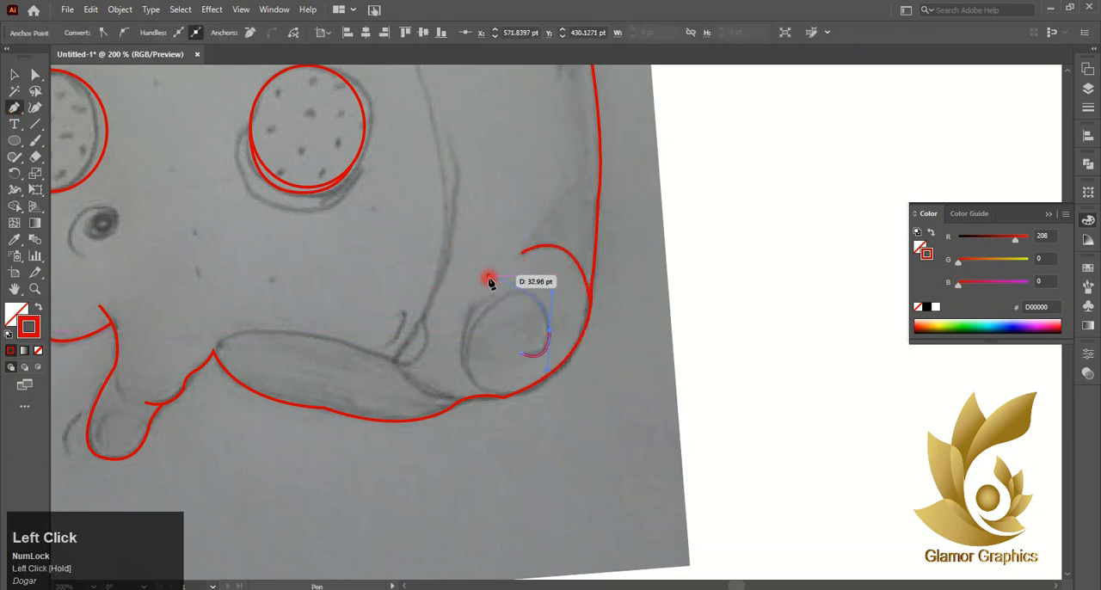
click(512, 293)
drag(467, 364, 479, 423)
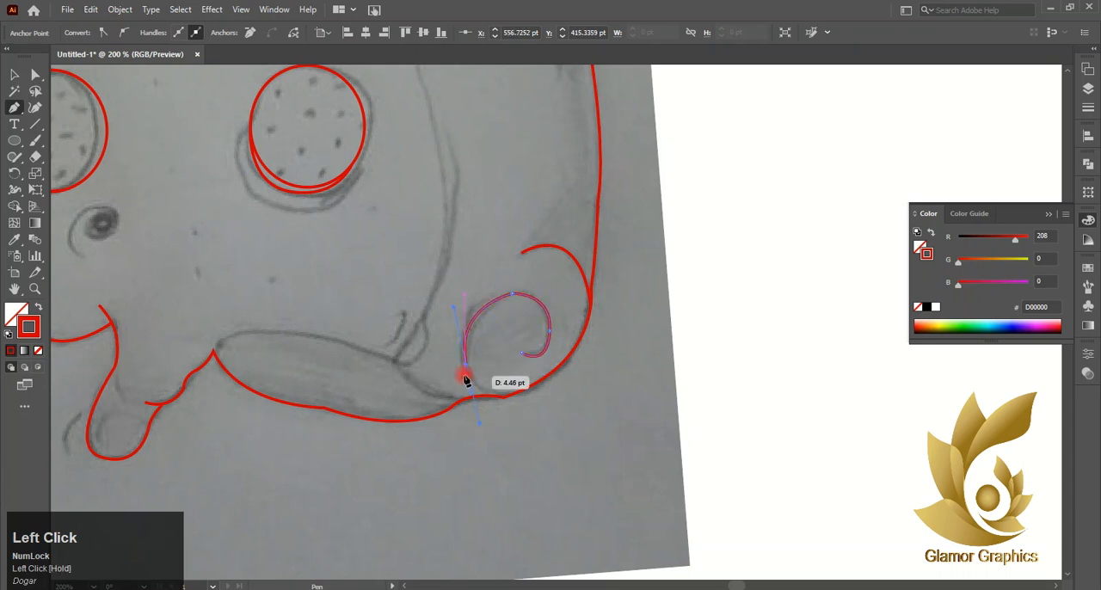
drag(516, 393, 564, 387)
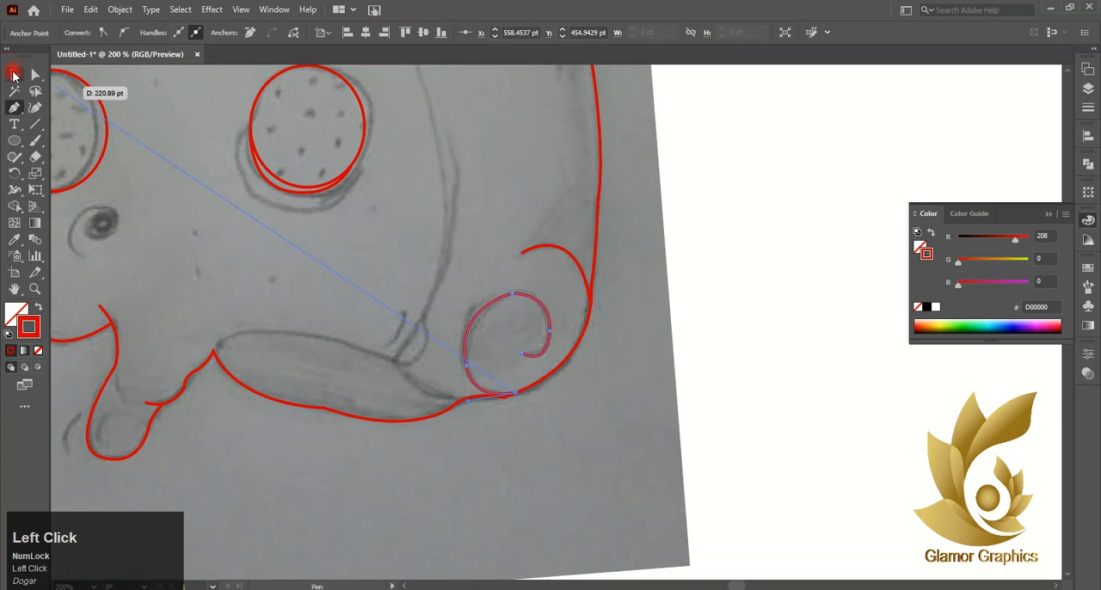
- Trace the upper edge of the bottom crust section from beside the swirl to its pointed left corner on the outline
click(461, 400)
drag(379, 319, 379, 317)
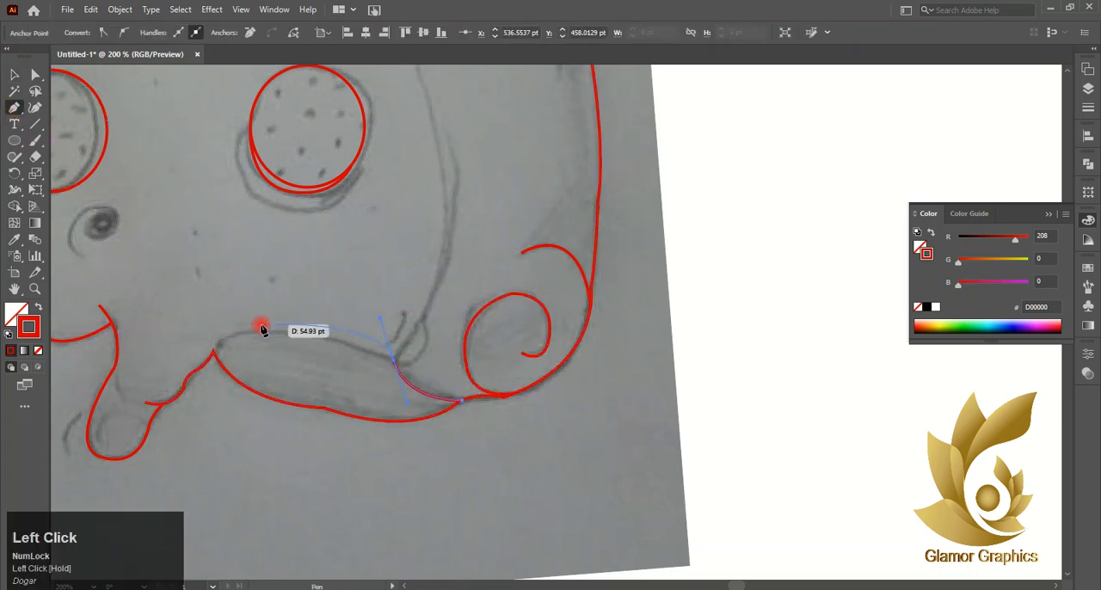
click(395, 361)
drag(212, 352, 167, 401)
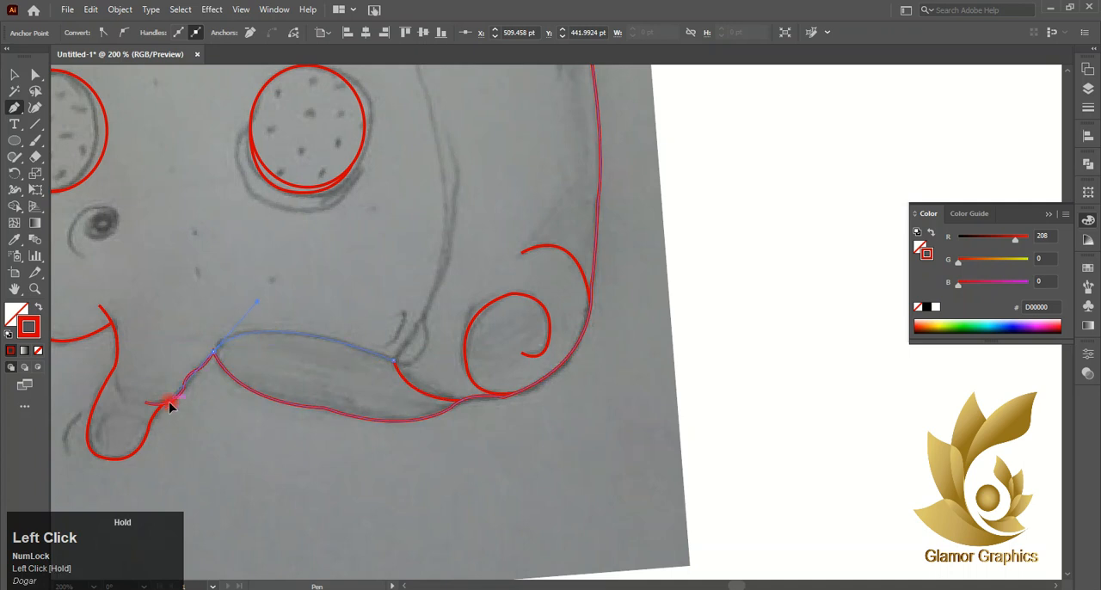
click(14, 75)
- Trace the crust's inner edge from the slice outline's upper-left corner down to the upper edge of the bottom crust section
scroll(403, 240, up, 2)
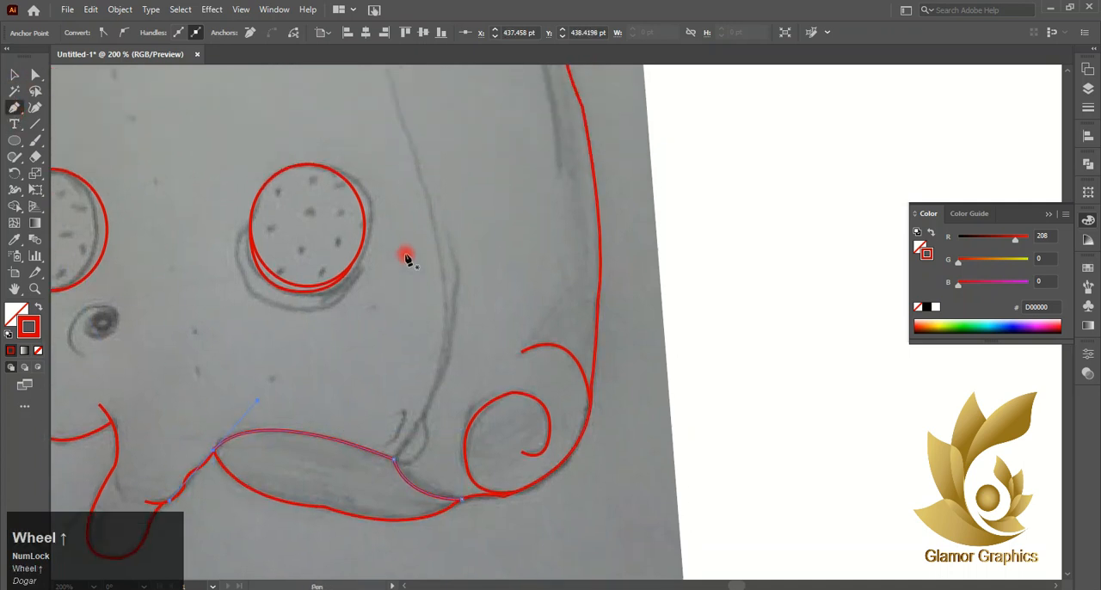
scroll(374, 207, up, 6)
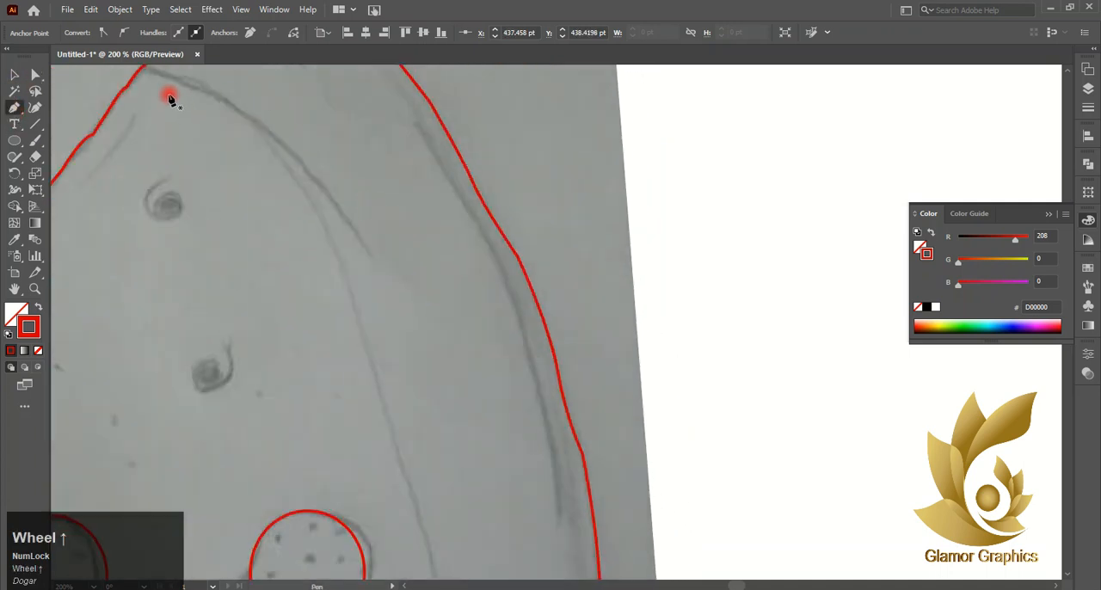
scroll(169, 98, up, 1)
click(145, 114)
drag(294, 222, 305, 254)
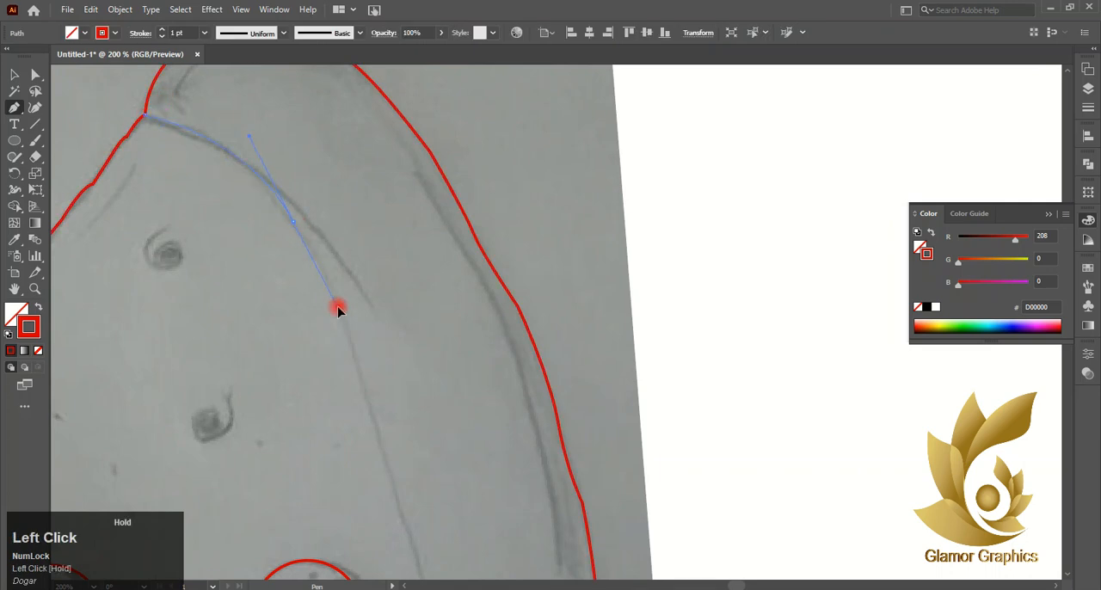
drag(338, 310, 339, 313)
click(360, 360)
scroll(388, 362, down, 4)
click(413, 355)
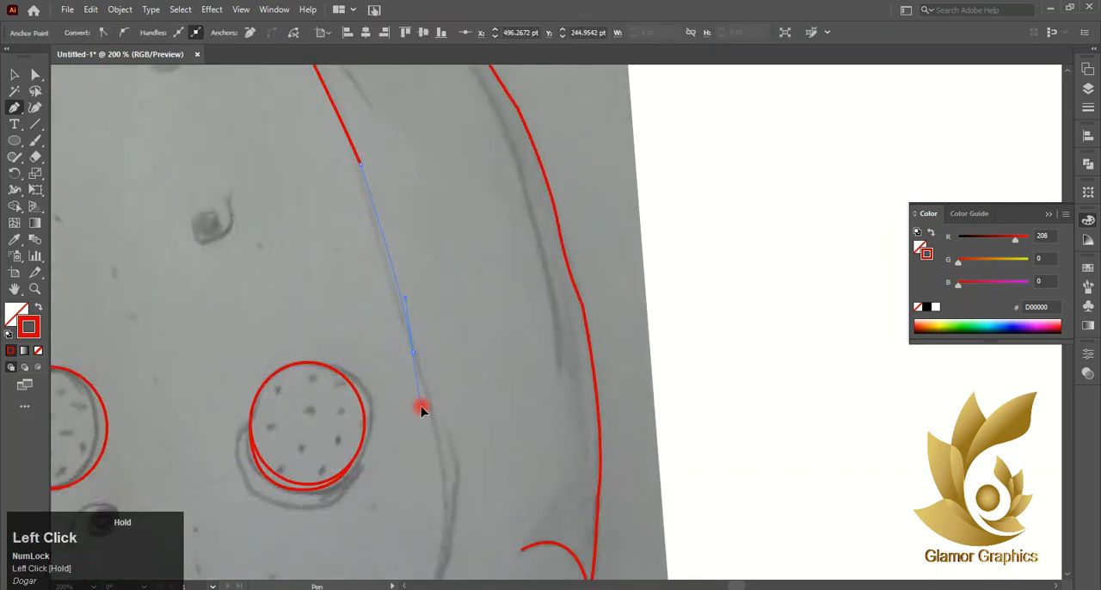
drag(421, 410, 420, 405)
scroll(430, 404, down, 2)
drag(446, 447, 440, 525)
click(447, 447)
scroll(447, 449, down, 2)
drag(395, 476, 350, 489)
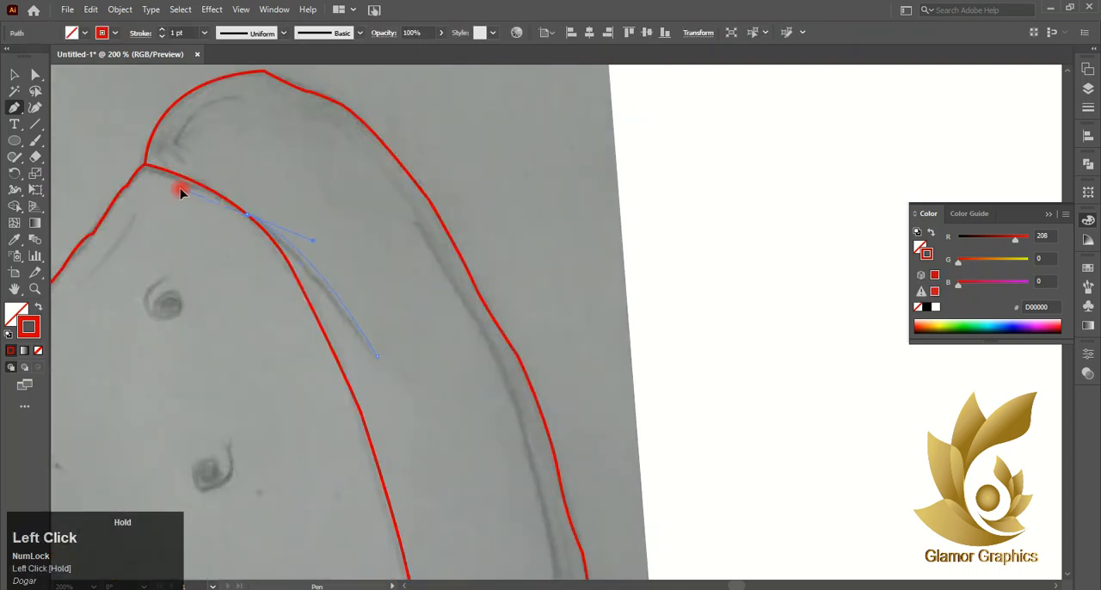
- Trace the short crease branching off the upper inner crust edge and the curved detail inside the crust's top end
drag(180, 191, 179, 187)
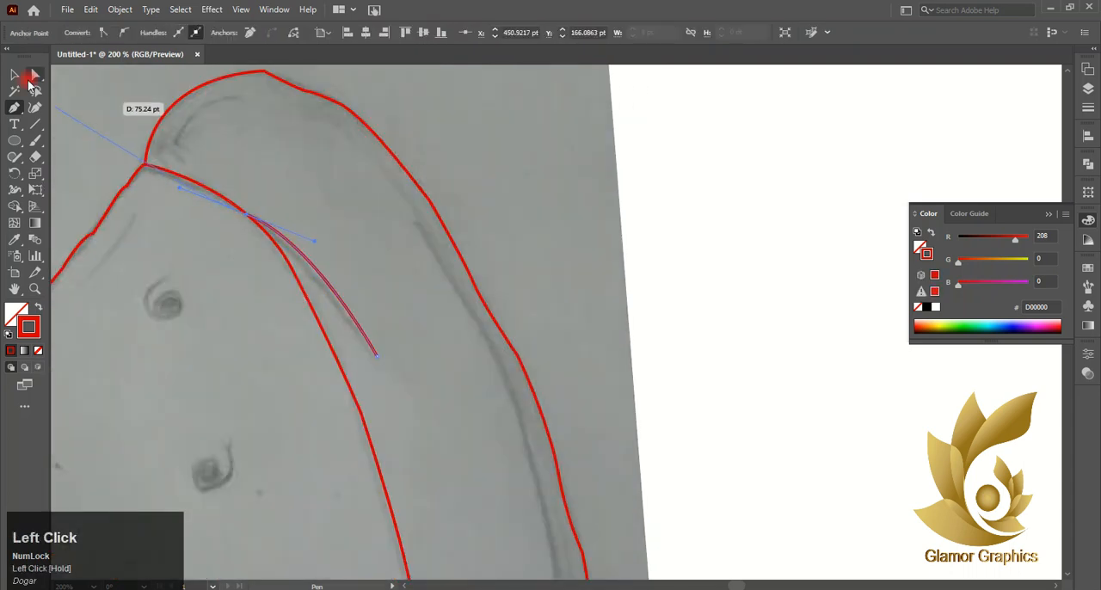
click(14, 75)
click(14, 107)
click(176, 142)
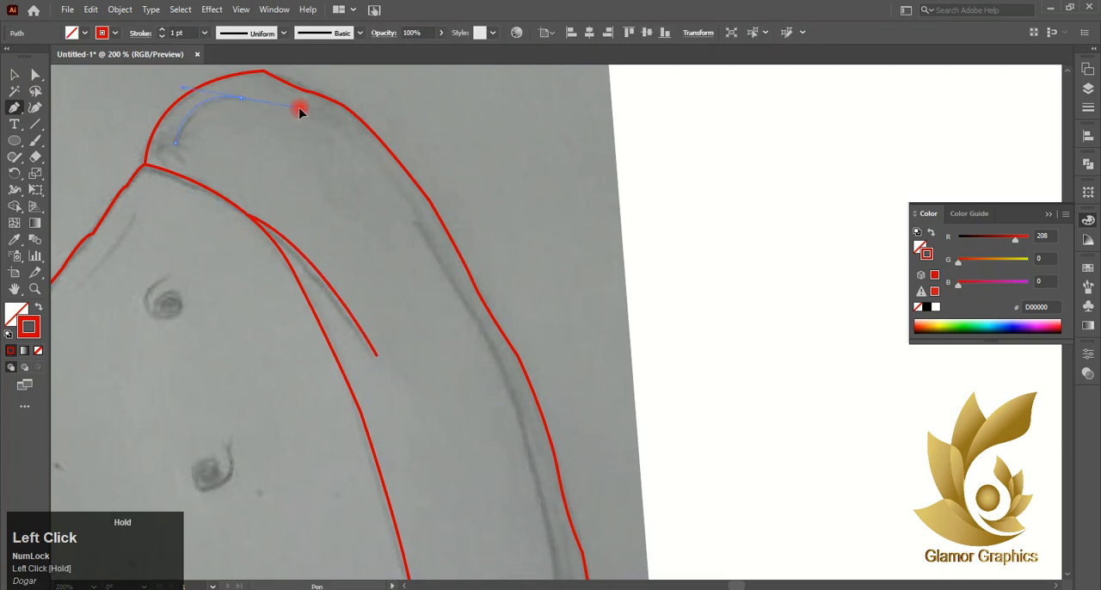
drag(299, 110, 300, 110)
click(14, 75)
- Trace the small rounded fold where the inner crust edge meets the bottom crust section, plus the short curve beside it
scroll(439, 335, down, 2)
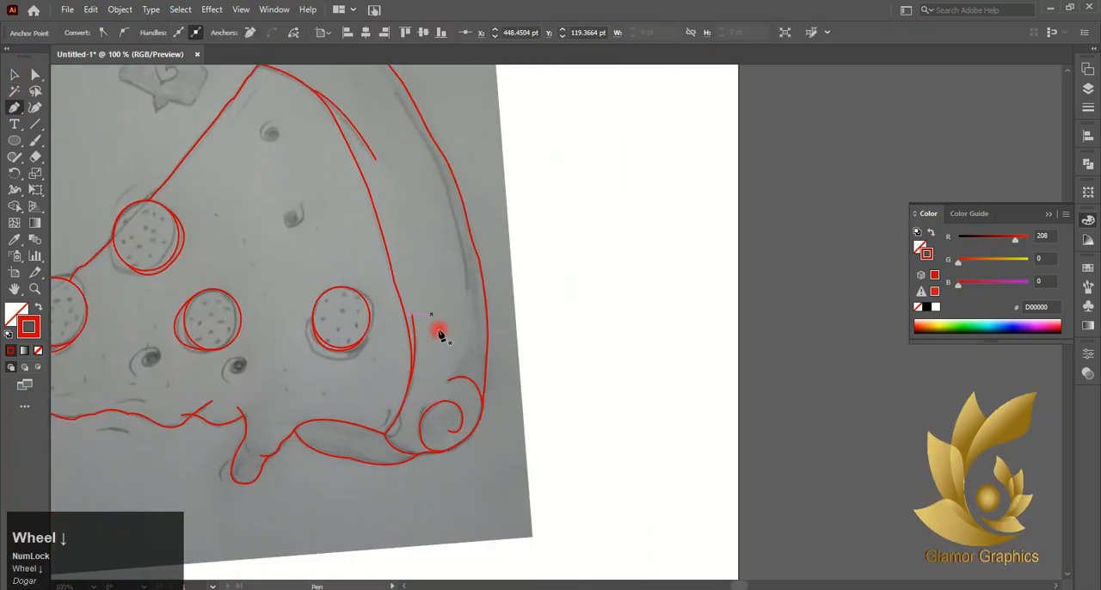
scroll(403, 449, up, 4)
drag(356, 435, 3, 47)
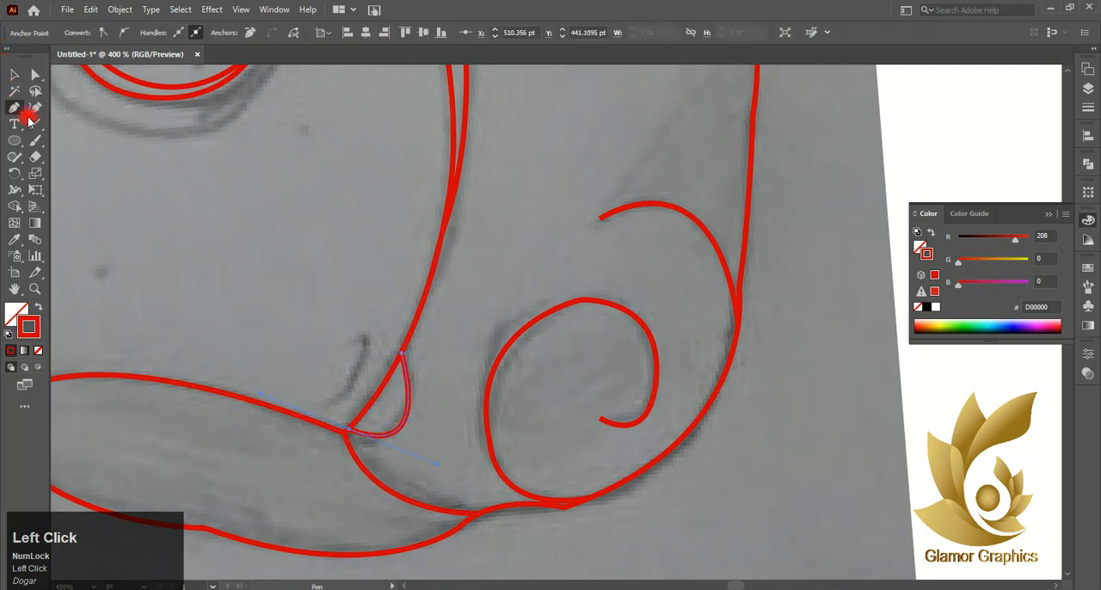
drag(356, 357, 281, 389)
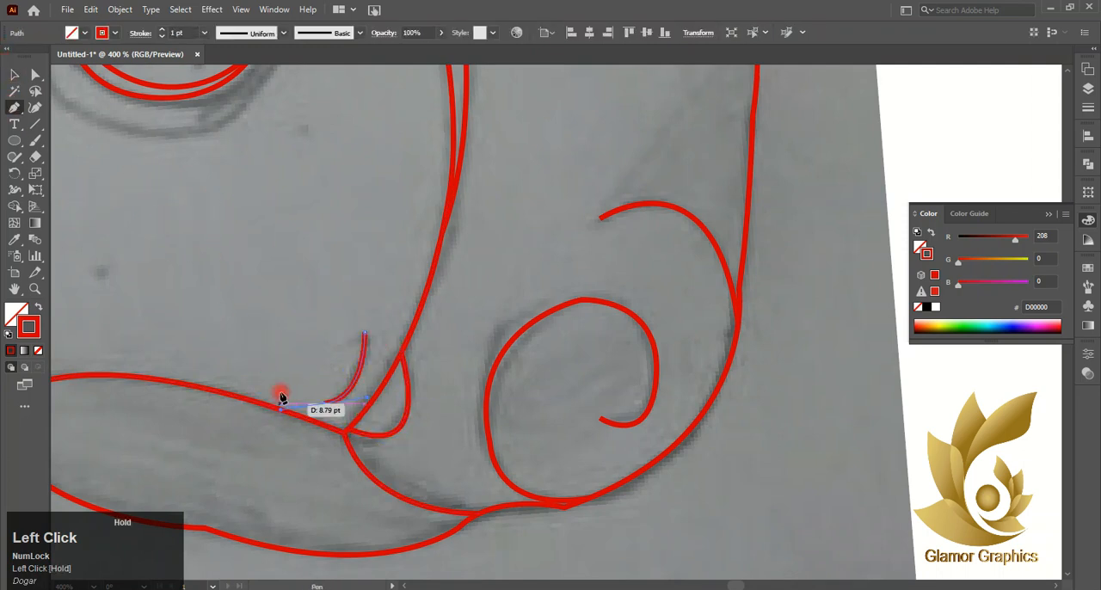
- Trace the short curved accent line outside the right cheese drip and the small highlight curve inside it
scroll(237, 151, up, 3)
scroll(286, 191, left, 3)
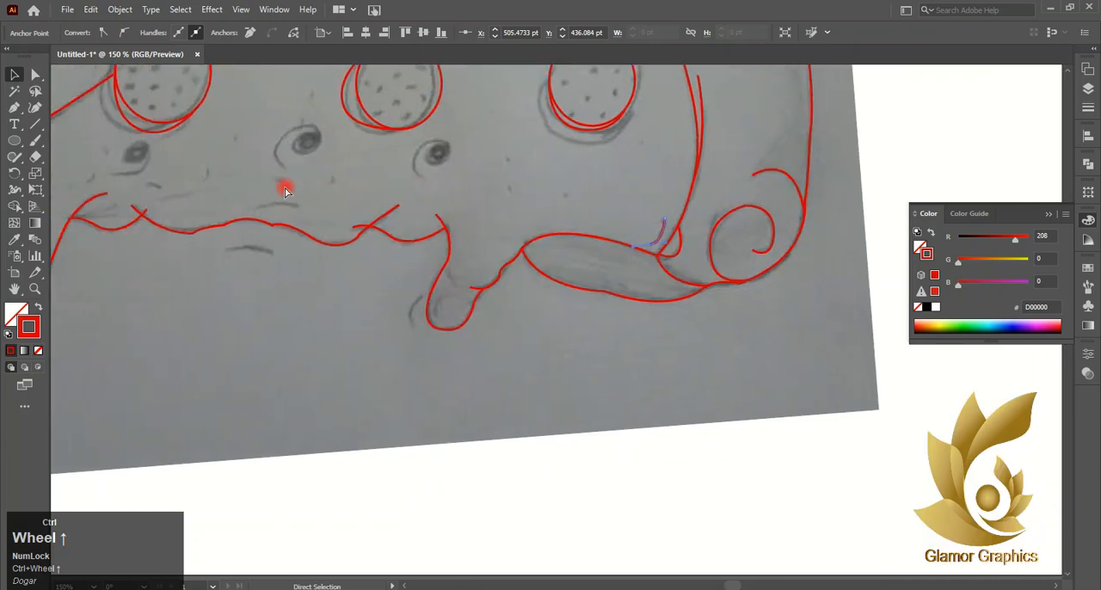
click(14, 107)
click(412, 331)
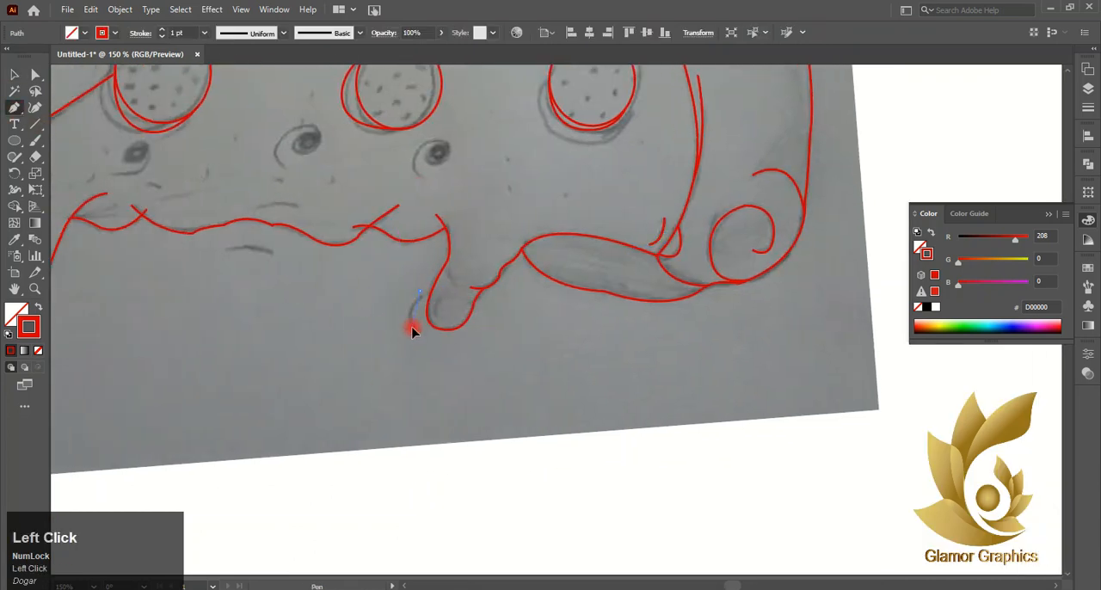
click(14, 75)
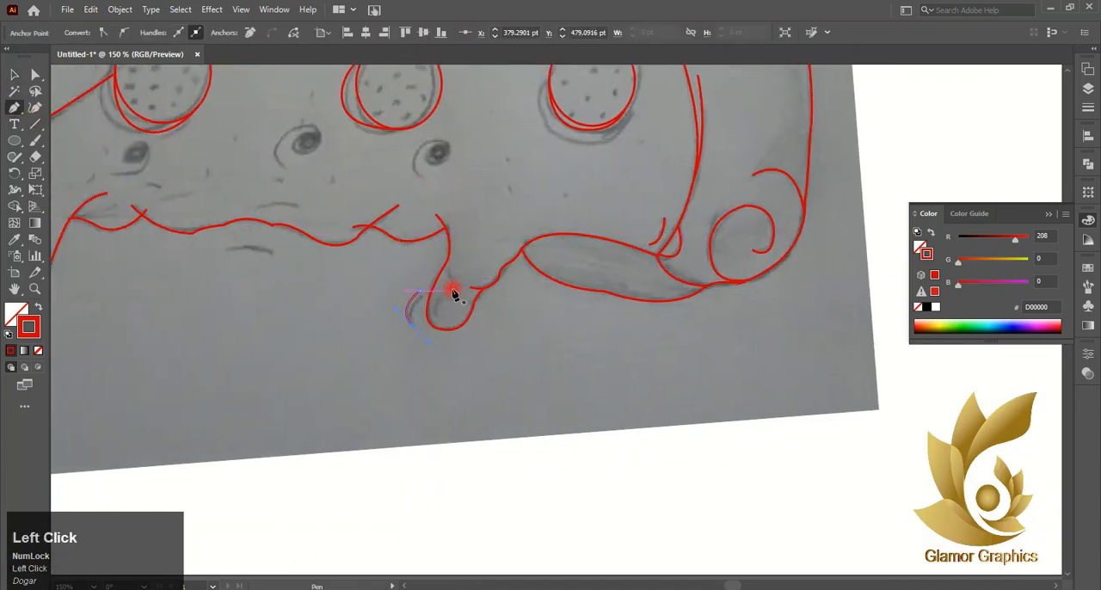
click(452, 290)
drag(437, 309, 432, 320)
click(15, 76)
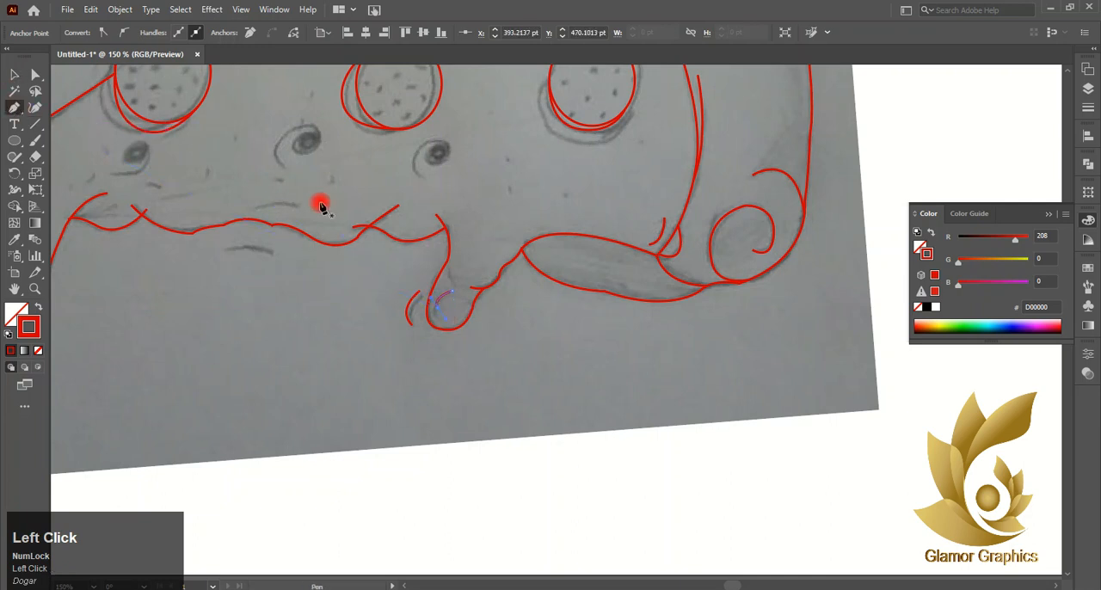
- Trace the two short curved accent lines just below and just above the middle of the slice's wavy lower edge
drag(225, 251, 272, 260)
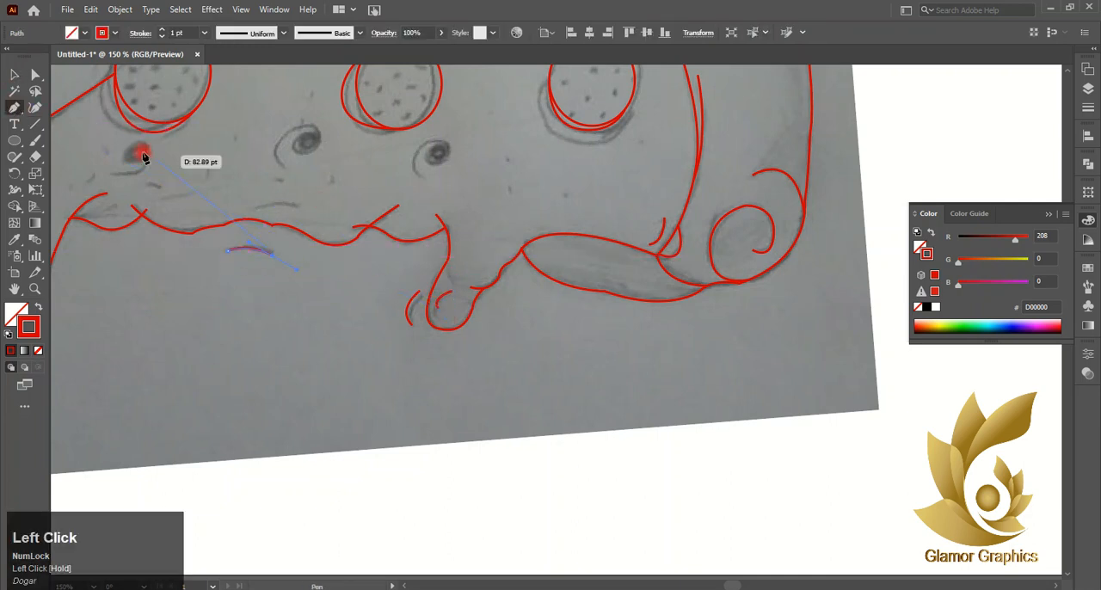
click(15, 75)
drag(280, 205, 4, 77)
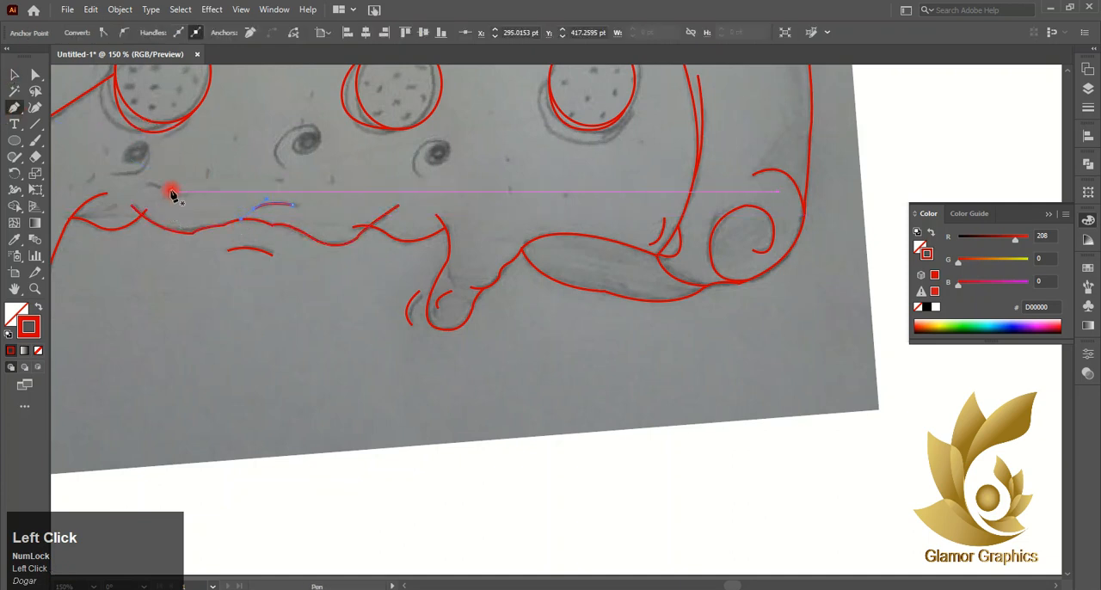
- Trace the short accent curve above the left cheese drip and the curve inside the slice's rounded left tip
scroll(172, 194, left, 3)
scroll(240, 252, up, 1)
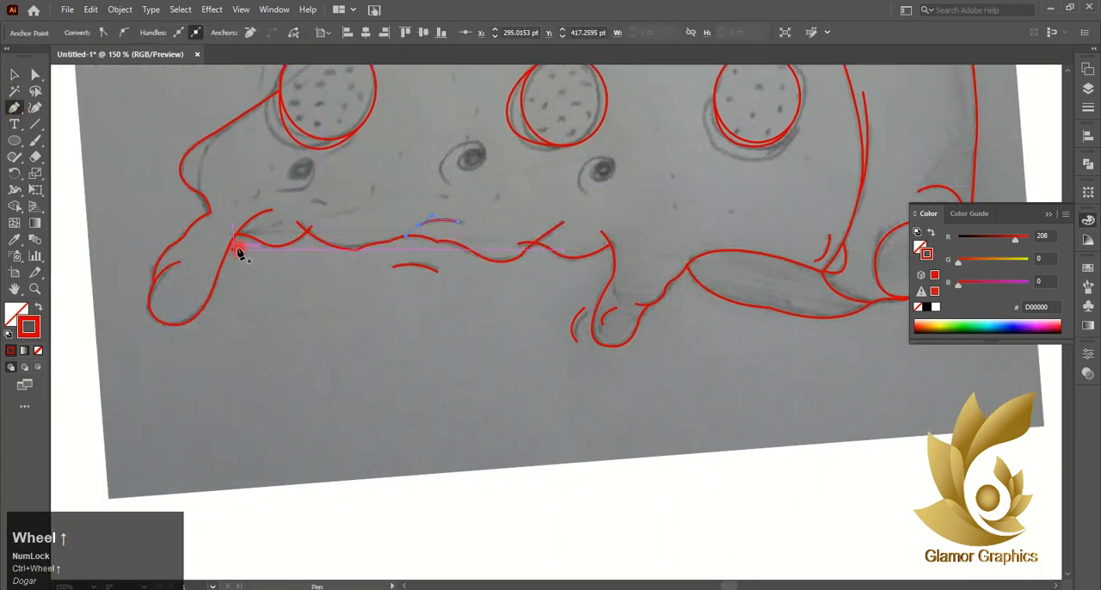
click(259, 192)
drag(234, 204, 211, 200)
click(13, 75)
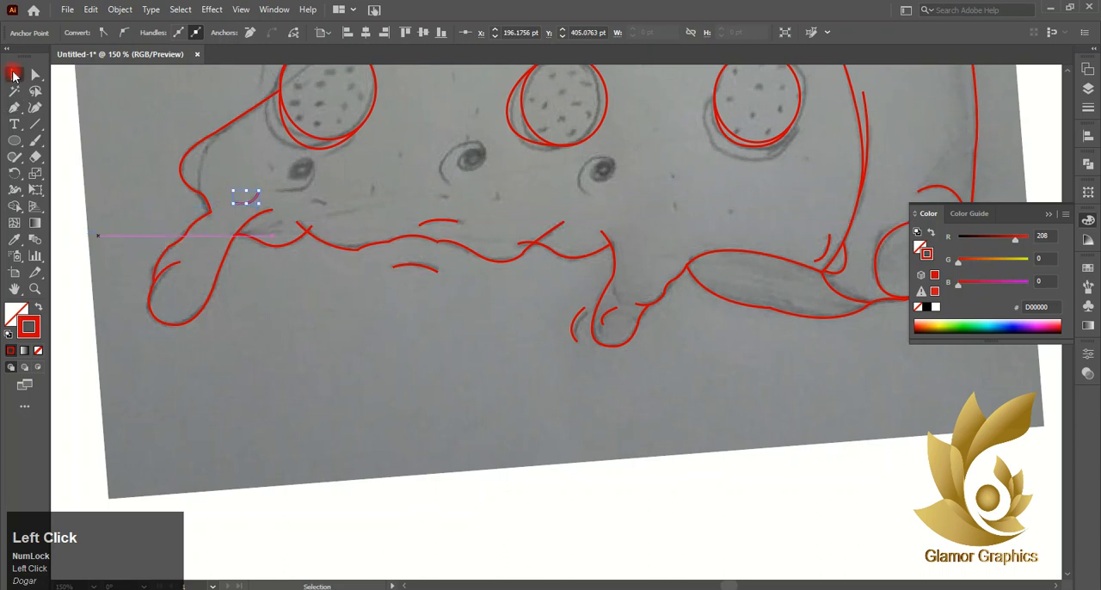
click(223, 137)
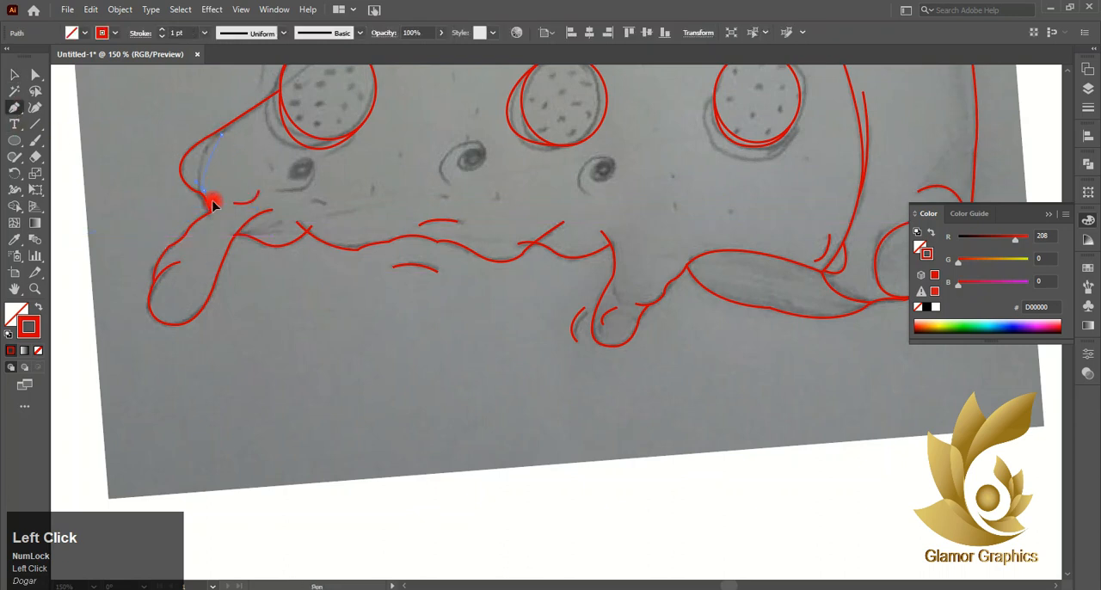
drag(83, 118, 83, 118)
scroll(458, 215, up, 2)
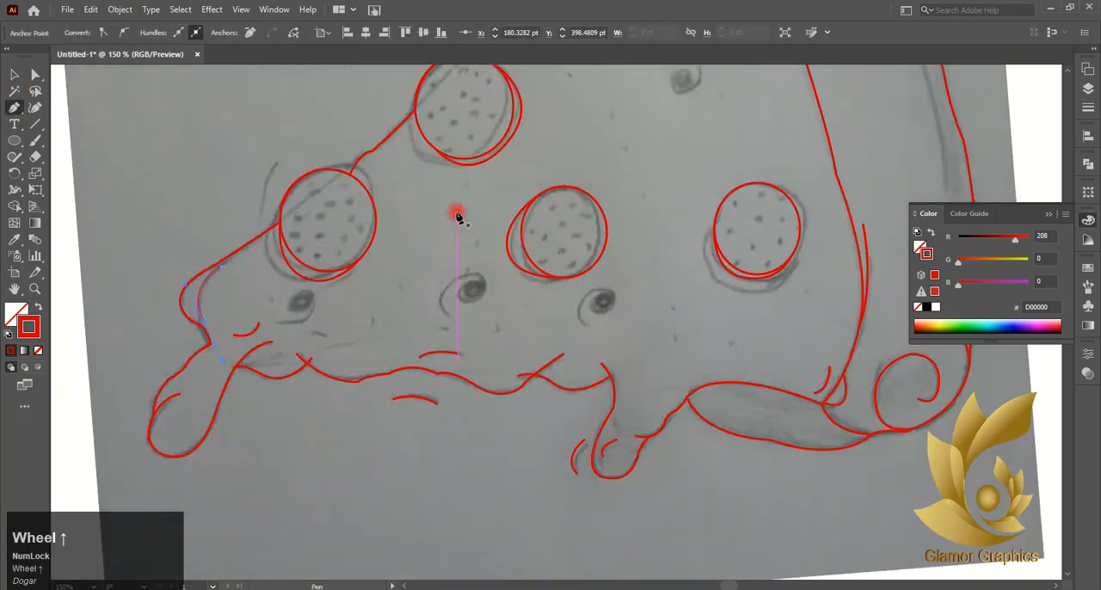
click(274, 165)
drag(261, 215, 276, 239)
key(ctrl+z)
key(ctrl+z)
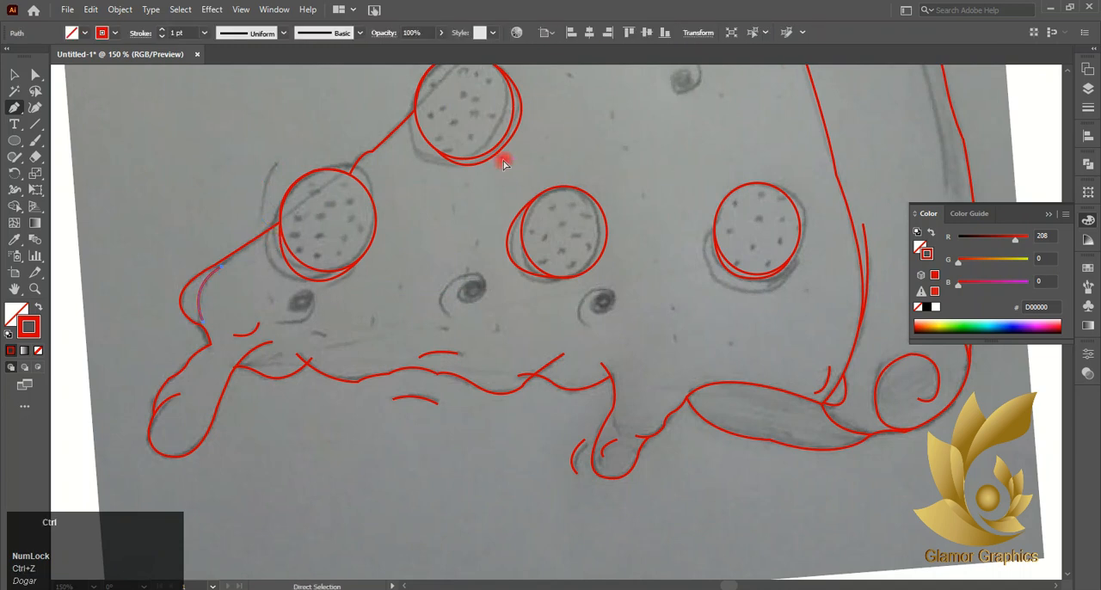
- Trace the short accent curve inside the slice's slanted upper edge, just below the crust corner
scroll(504, 163, right, 4)
scroll(507, 165, up, 5)
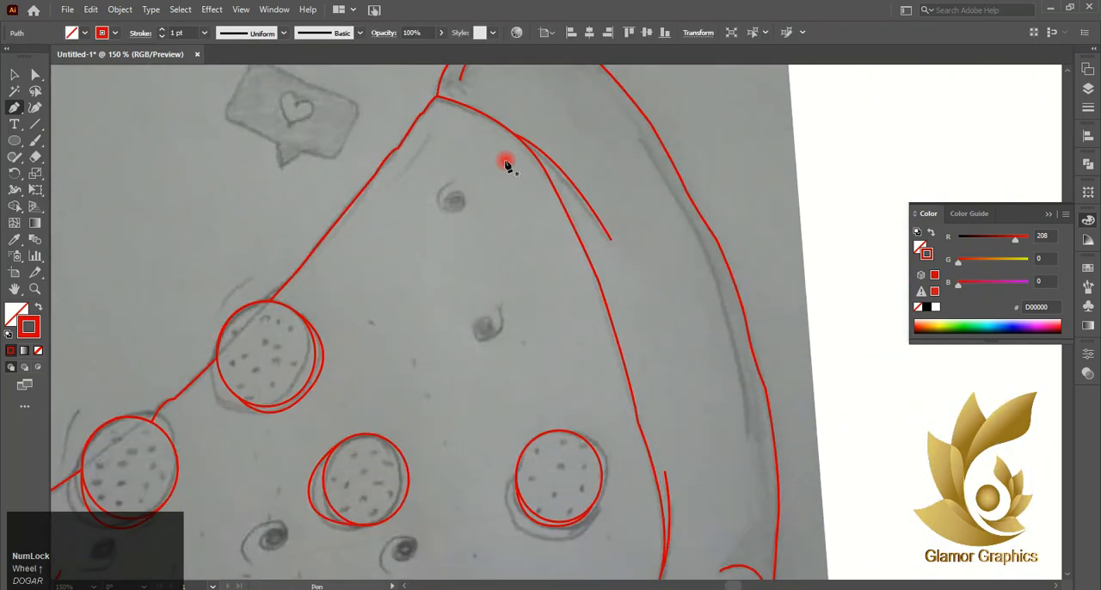
click(432, 136)
drag(392, 186, 374, 242)
key(v)
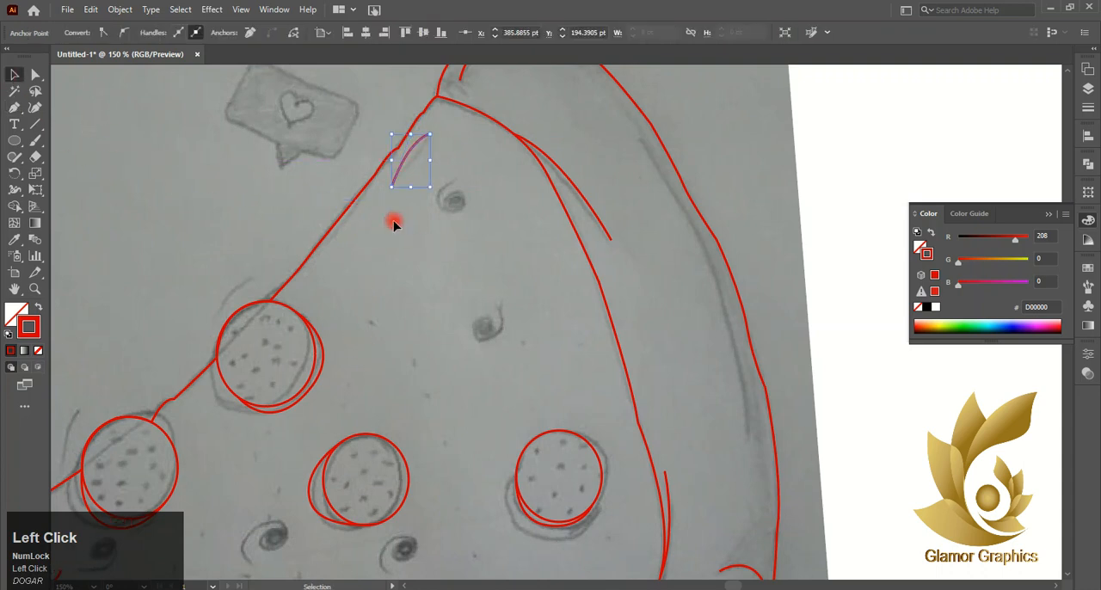
- Trace the long curved shading line inside the crust's outer edge, from its upper part to its middle
alt+scroll(394, 224, down, 2)
click(14, 108)
click(356, 198)
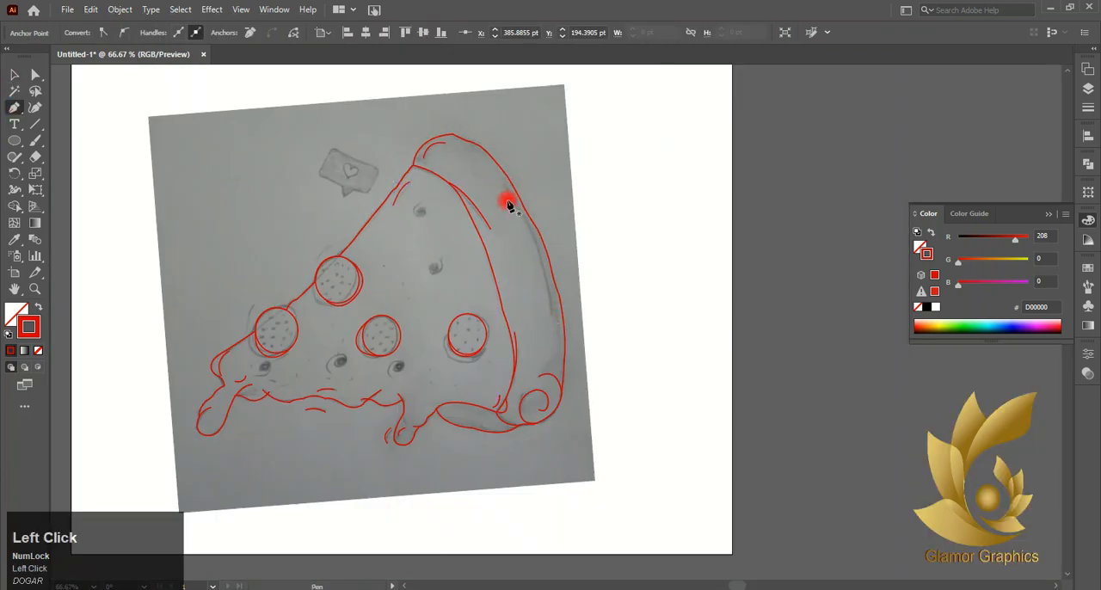
click(553, 320)
drag(540, 385, 540, 385)
click(551, 319)
click(14, 75)
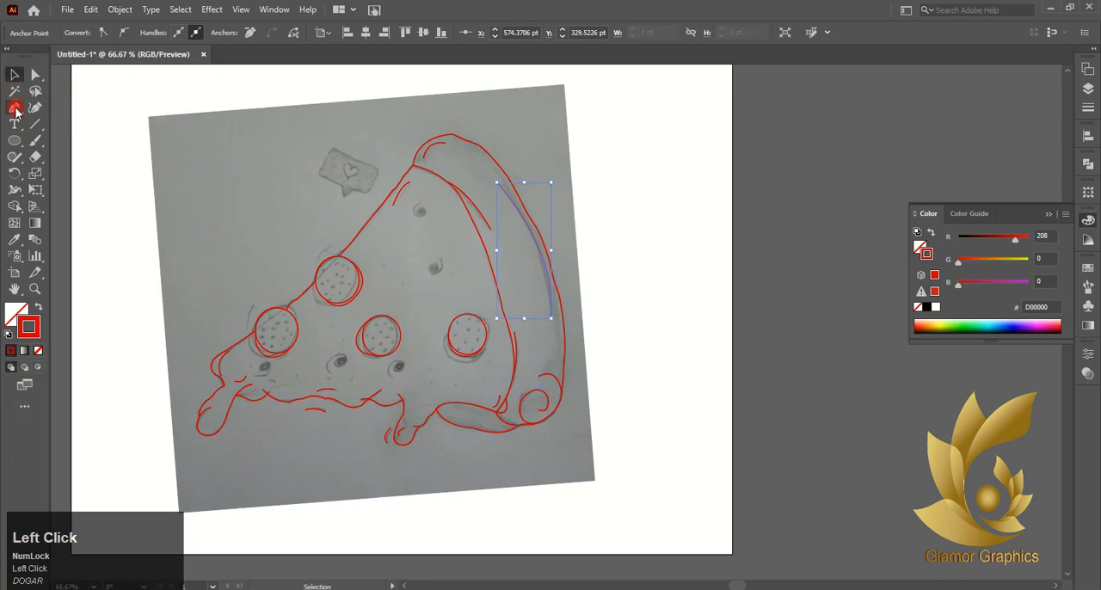
- Trace the spiral mark between the two lower-left pepperoni as one curled path and undo the trial copy of it
scroll(339, 373, up, 3)
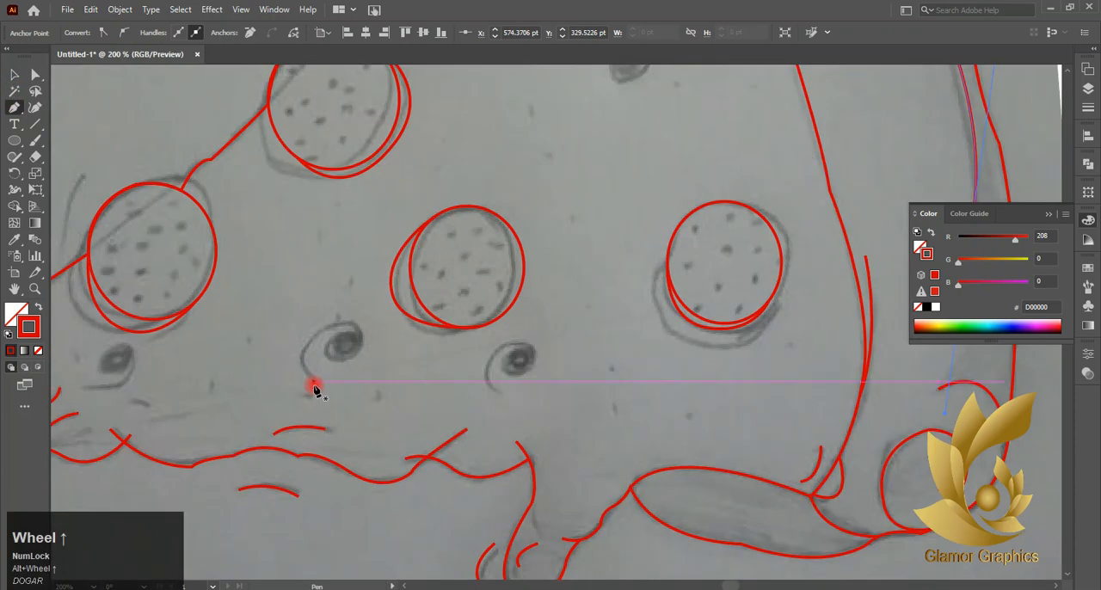
click(314, 384)
drag(326, 329, 353, 351)
click(361, 355)
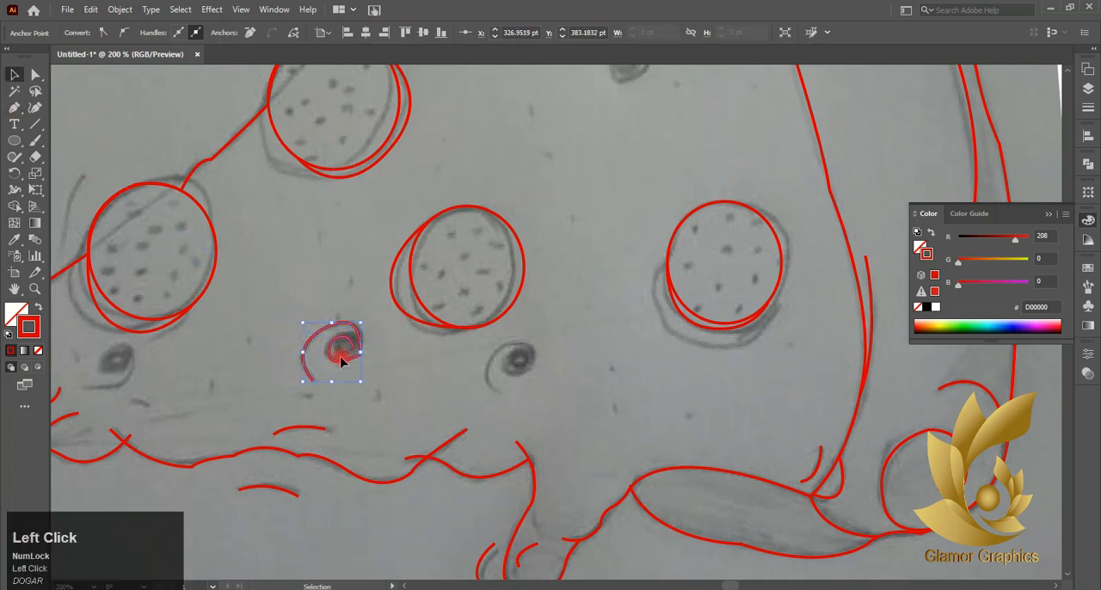
drag(342, 362, 532, 381)
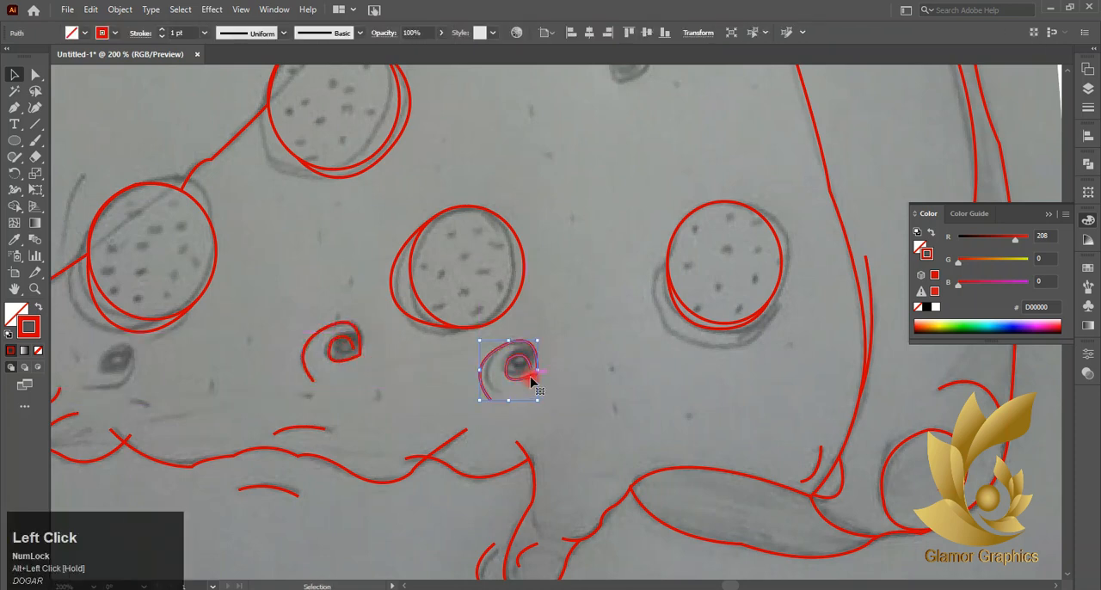
key(ctrl+z)
- Round the sharp corners of the traced spiral with a radius of about 5.73 pt
click(34, 74)
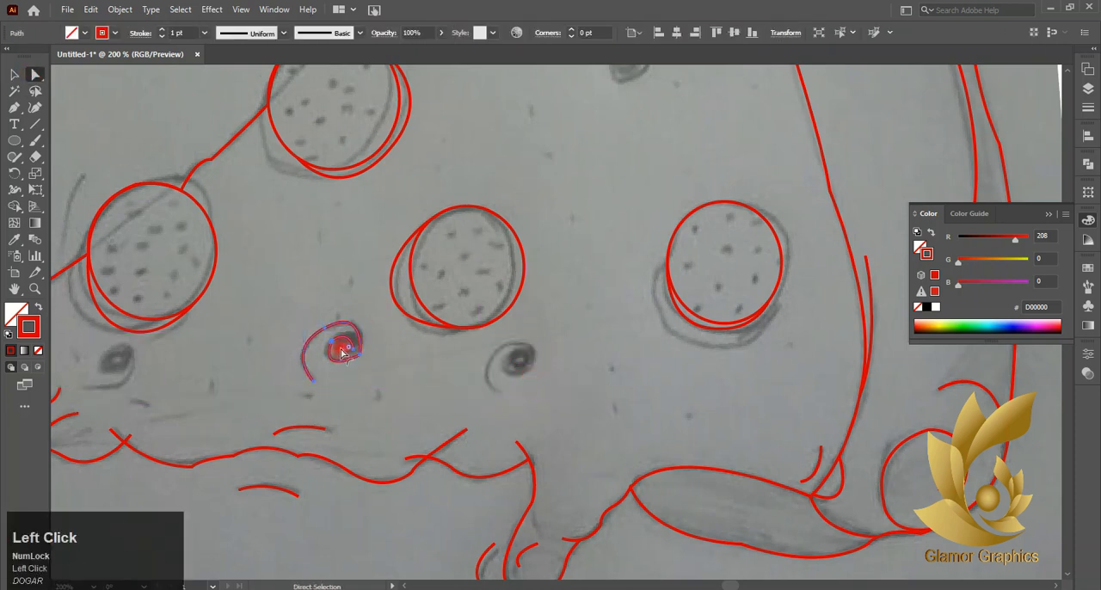
drag(343, 352, 286, 362)
click(349, 347)
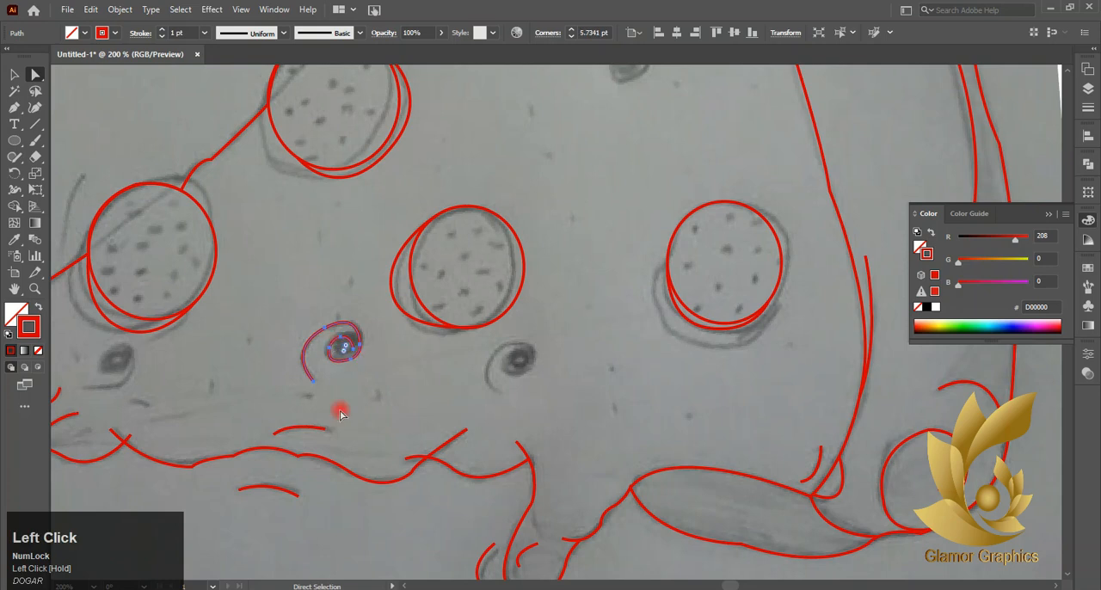
- Copy the spiral onto the mark below the middle pepperoni and, rotated, onto the mark in the slice's upper middle
drag(350, 352, 529, 344)
click(12, 80)
scroll(527, 368, up, 2)
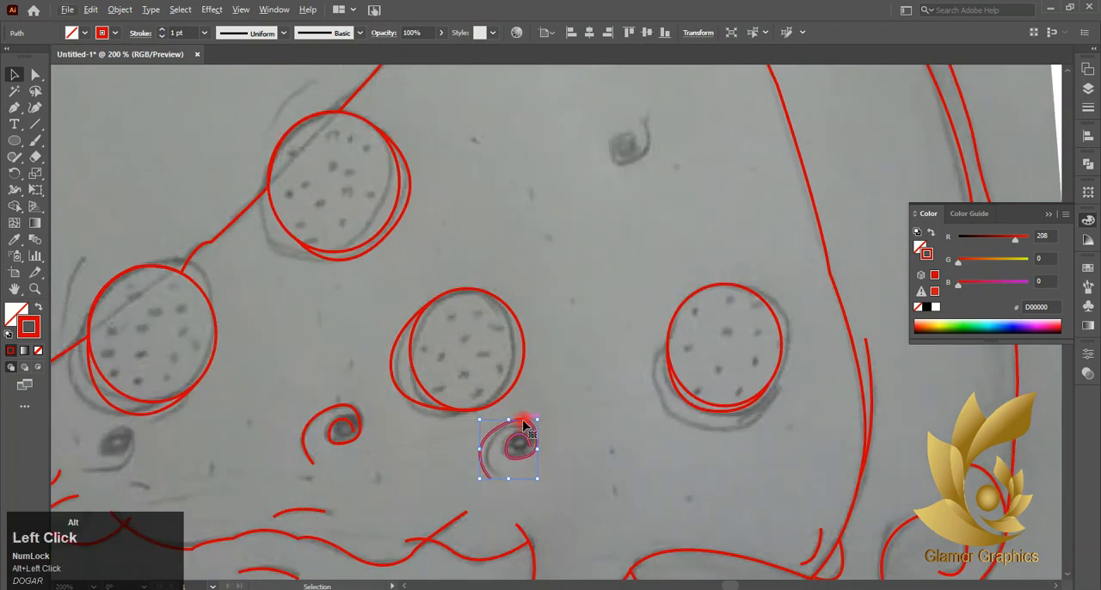
drag(528, 424, 510, 183)
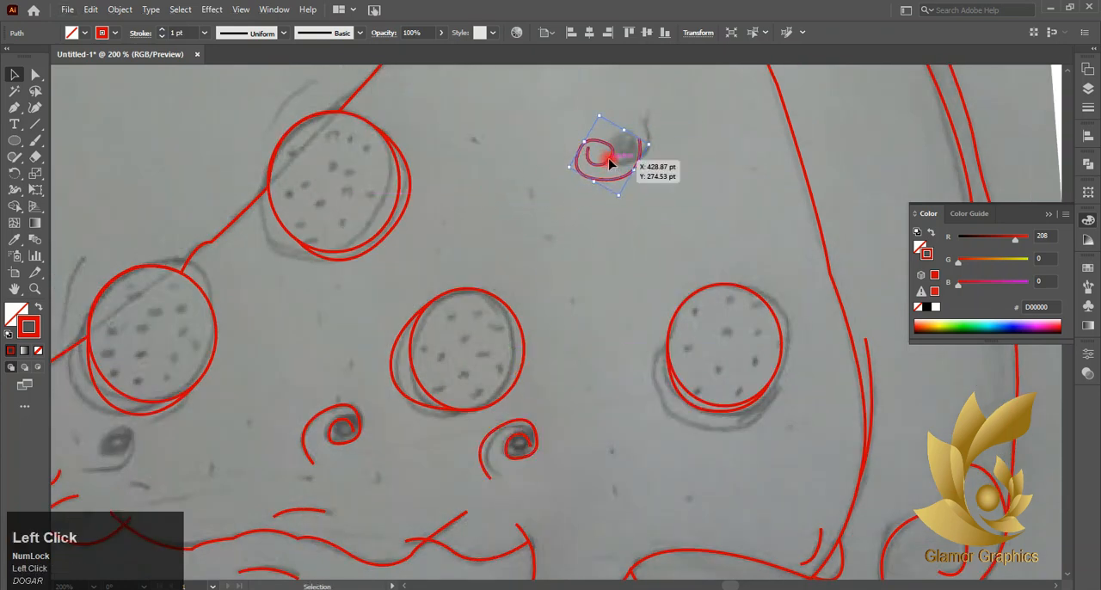
drag(608, 164, 628, 152)
- Copy the spiral onto the mark below the leftmost pepperoni, then reflect and rotate the copy to match the sketch
drag(657, 111, 25, 480)
click(161, 430)
click(158, 436)
drag(581, 449, 607, 403)
right_click(557, 437)
click(596, 346)
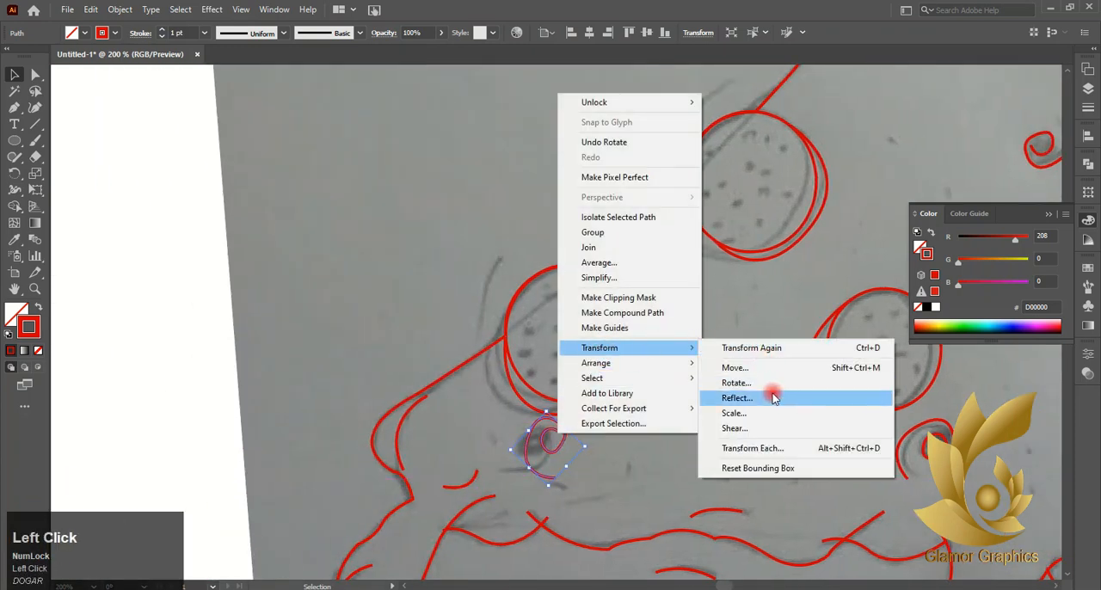
click(769, 389)
click(939, 411)
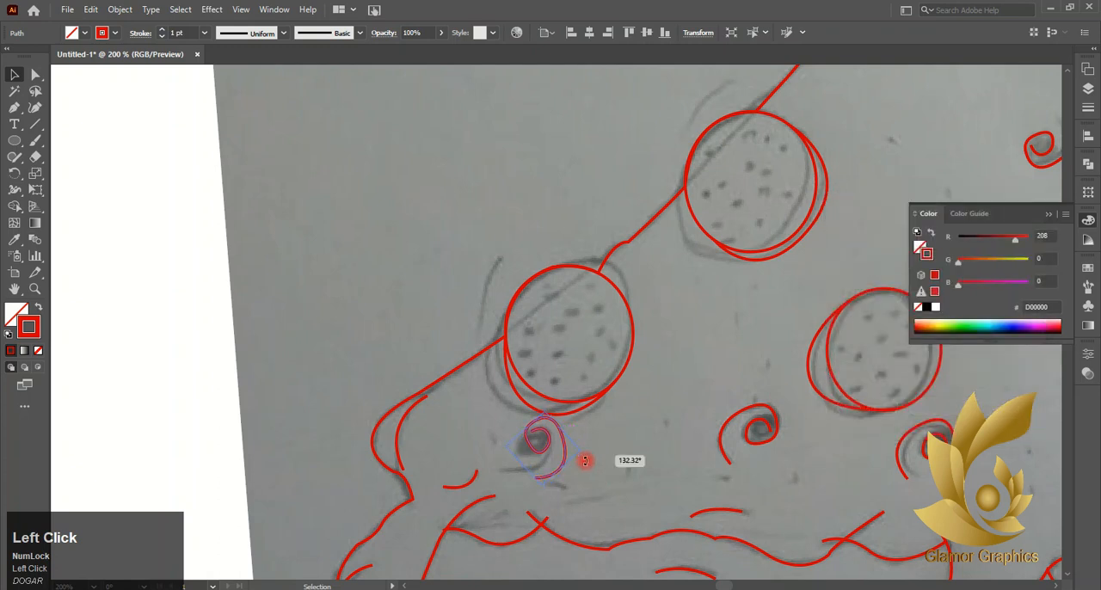
mouse_move(584, 461)
mouse_down()
mouse_move(556, 484)
mouse_move(532, 458)
mouse_up()
- Copy the leftmost spiral onto the small mark near the slice's top corner
scroll(553, 461, down, 3)
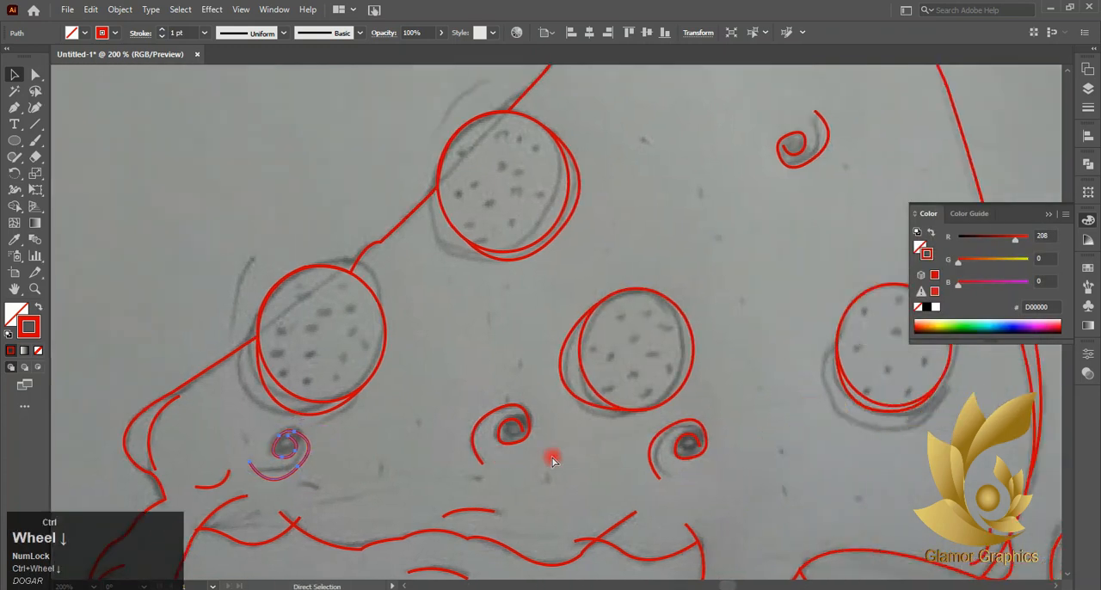
scroll(735, 226, up, 2)
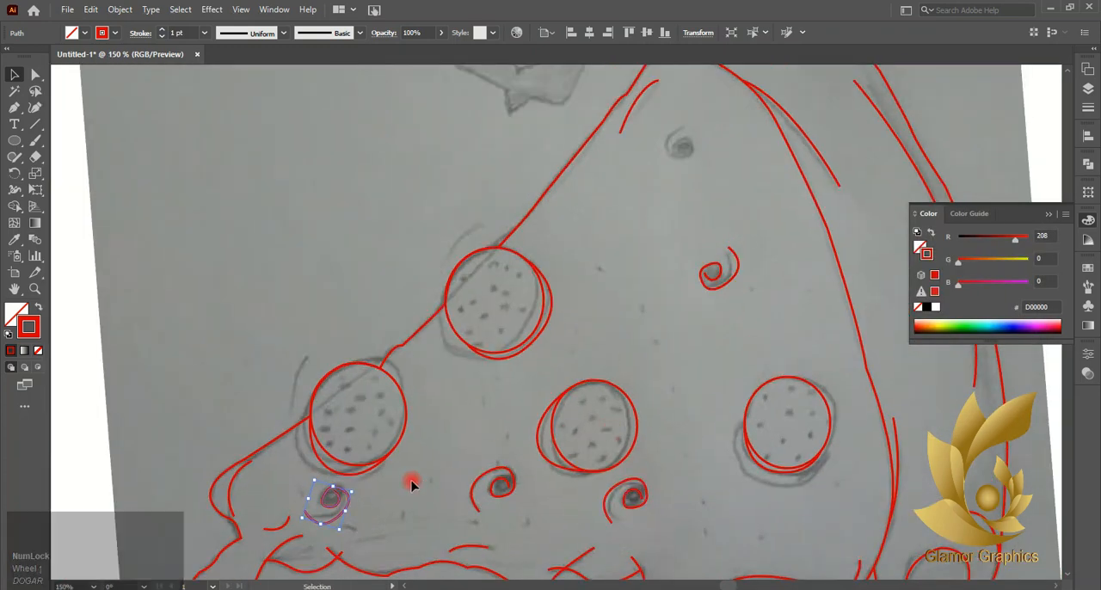
drag(334, 496, 685, 134)
scroll(695, 140, up, 2)
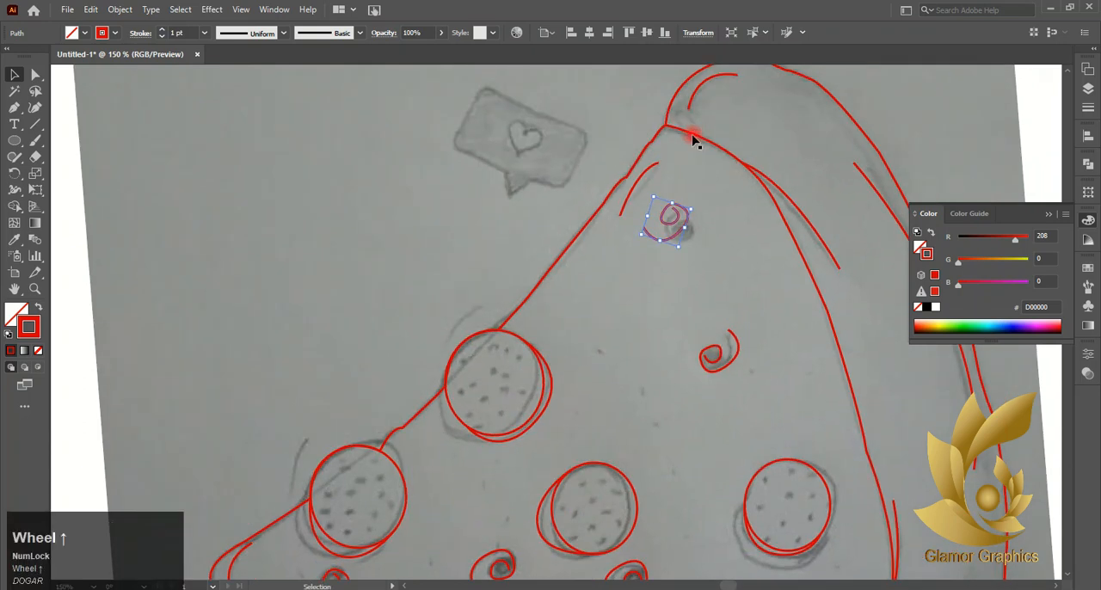
click(743, 298)
- Draw a small circle about 1.8 pt wide beside the right pepperoni and swap its stroke to a solid red fill
alt+scroll(381, 398, down, 3)
alt+scroll(780, 381, up, 4)
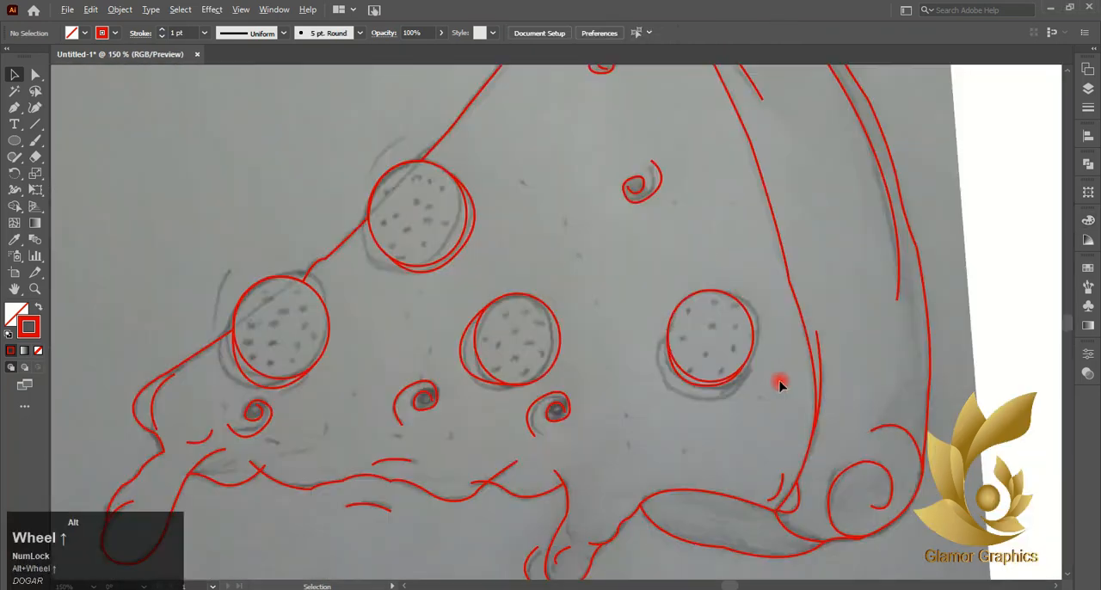
right_click(19, 140)
click(51, 173)
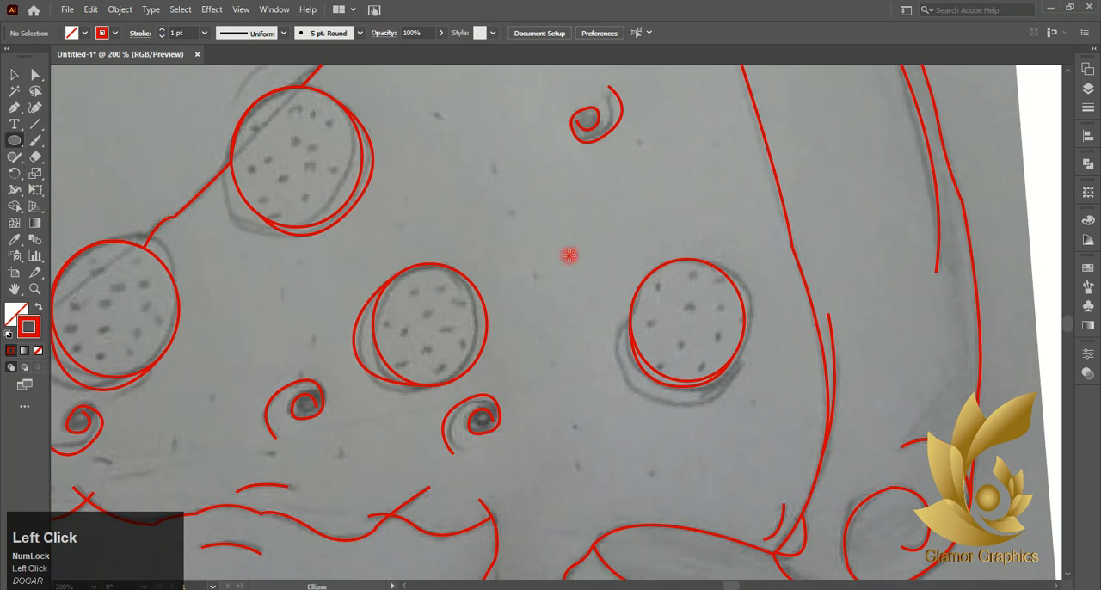
drag(581, 258, 585, 261)
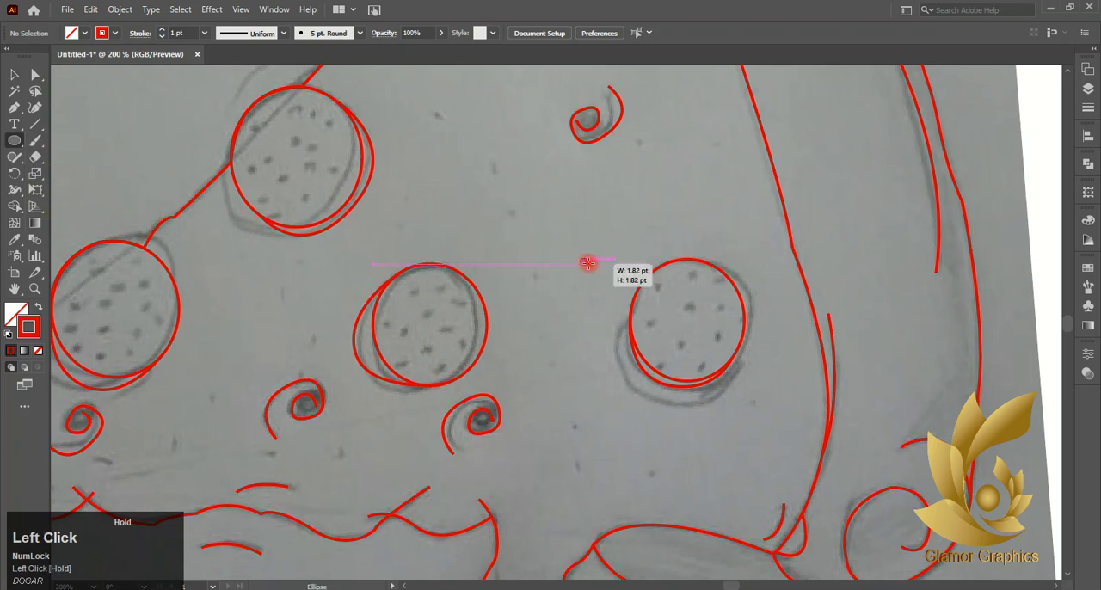
click(36, 307)
click(10, 77)
click(485, 226)
- Place copies of the red dot on all the sketched specks inside the right pepperoni
scroll(591, 254, up, 4)
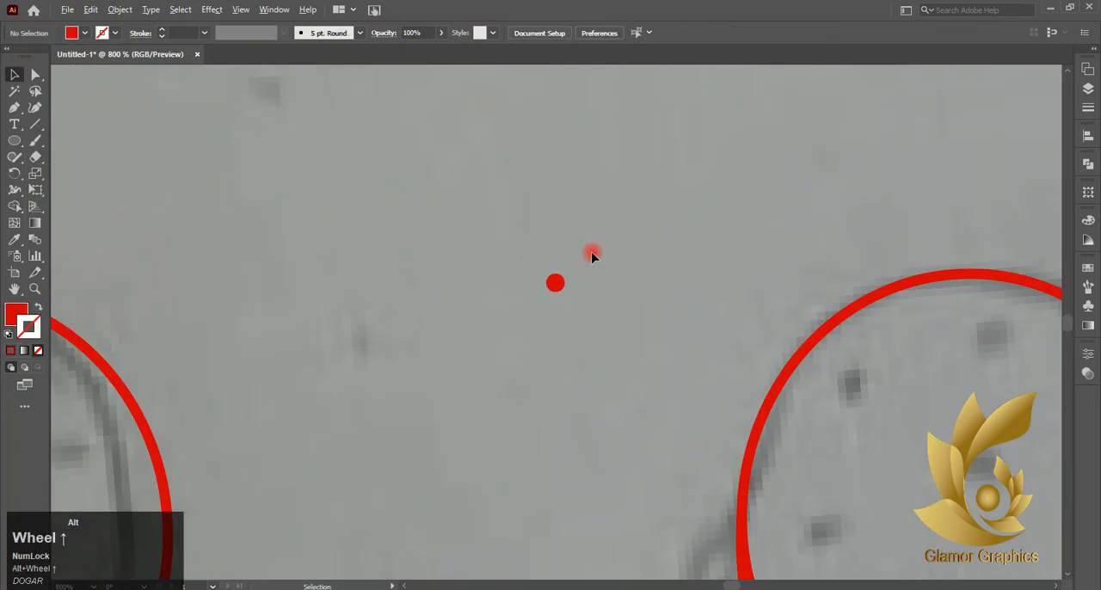
scroll(564, 297, right, 4)
drag(306, 284, 746, 340)
alt+drag(744, 340, 858, 473)
alt+drag(744, 337, 853, 367)
alt+drag(604, 384, 579, 544)
scroll(588, 457, down, 5)
alt+drag(730, 229, 705, 394)
alt+drag(807, 362, 844, 351)
alt+drag(706, 392, 624, 472)
alt+scroll(624, 464, down, 5)
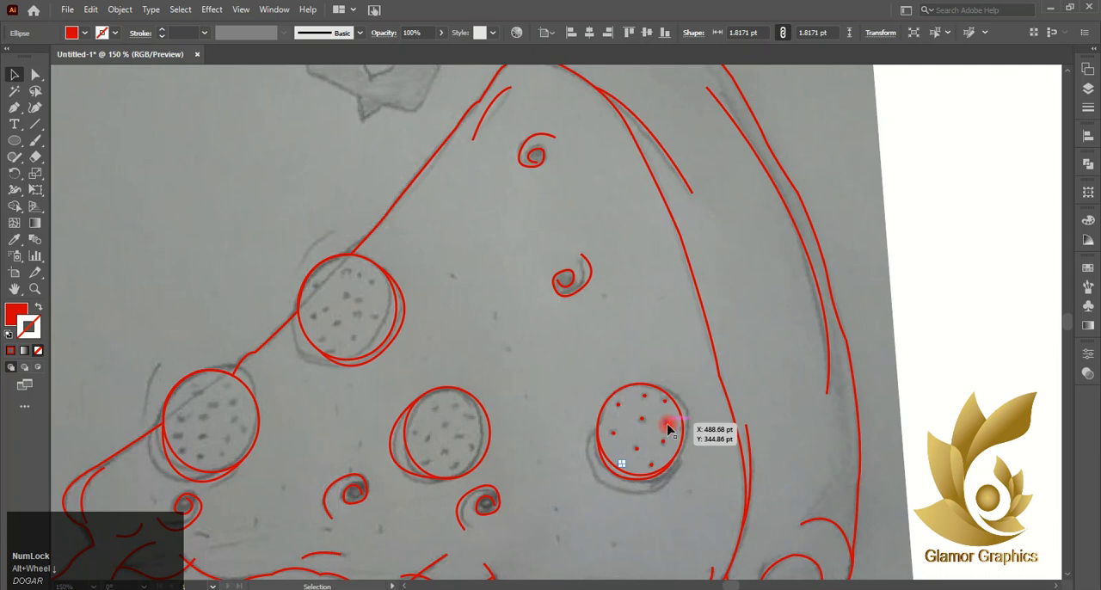
- Copy red dots onto the sketched specks inside the lower middle pepperoni
alt+drag(618, 403, 451, 437)
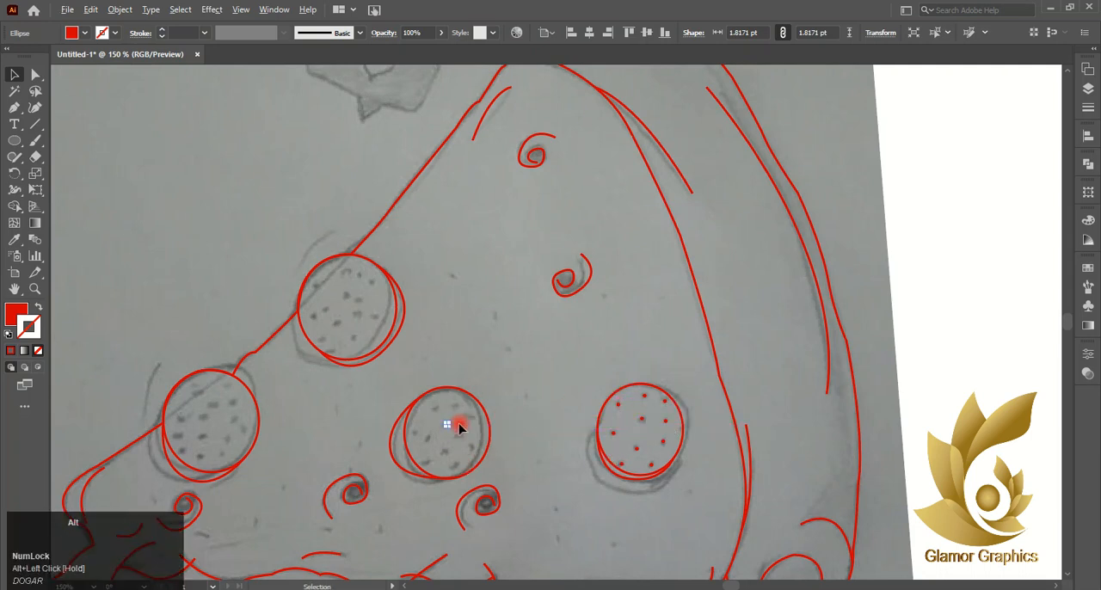
alt+scroll(454, 428, up, 5)
alt+scroll(395, 430, up, 3)
alt+drag(390, 423, 263, 262)
alt+scroll(261, 258, down, 4)
alt+drag(293, 300, 241, 340)
alt+drag(261, 259, 205, 325)
alt+drag(293, 300, 330, 332)
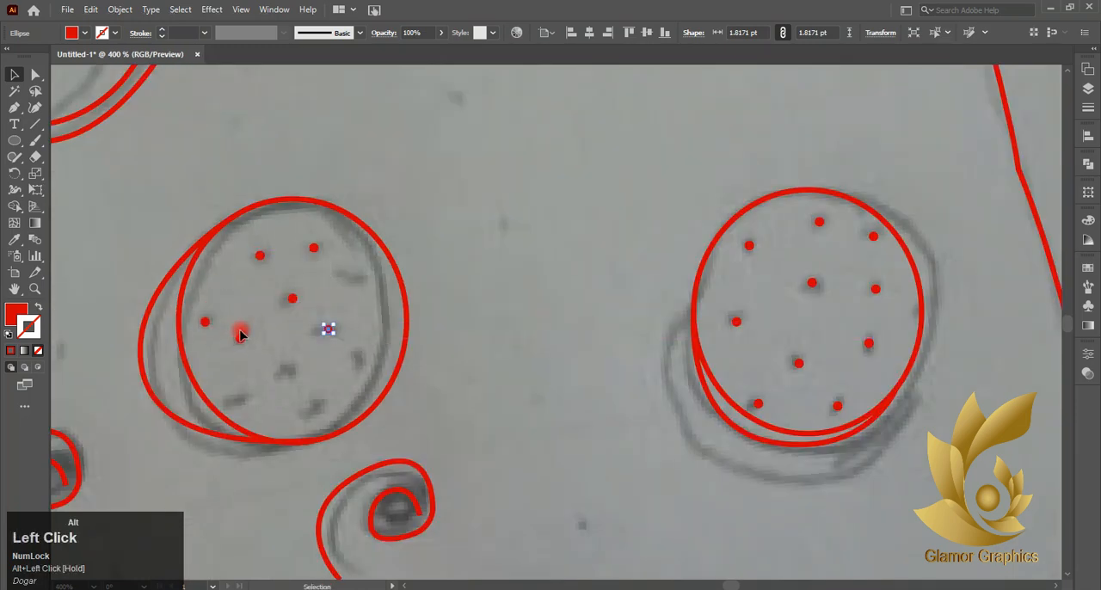
alt+drag(241, 338, 240, 399)
alt+drag(293, 299, 359, 278)
alt+drag(315, 250, 357, 367)
alt+drag(328, 332, 318, 409)
- Copy red dots onto the sketched specks inside the upper pepperoni on the slice's slanted edge
ctrl+scroll(318, 406, up, 3)
alt+drag(513, 322, 317, 262)
scroll(318, 258, up, 3)
alt+drag(516, 495, 357, 249)
drag(319, 442, 275, 251)
alt+drag(355, 251, 313, 210)
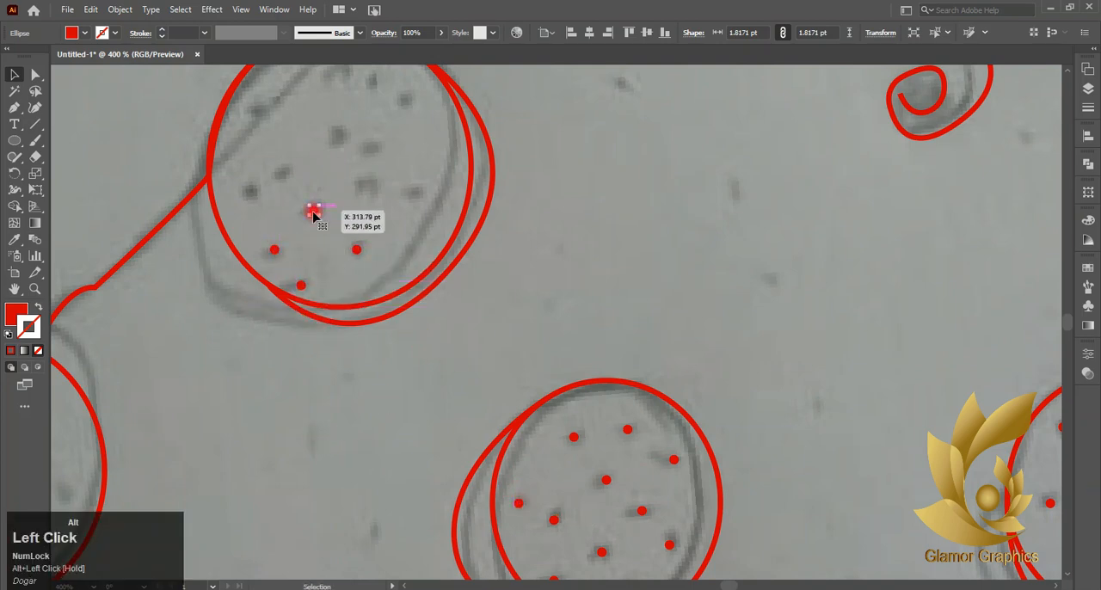
alt+drag(276, 252, 261, 118)
scroll(290, 181, up, 5)
scroll(234, 119, down, 4)
alt+drag(293, 171, 404, 160)
scroll(359, 145, up, 2)
scroll(347, 245, up, 2)
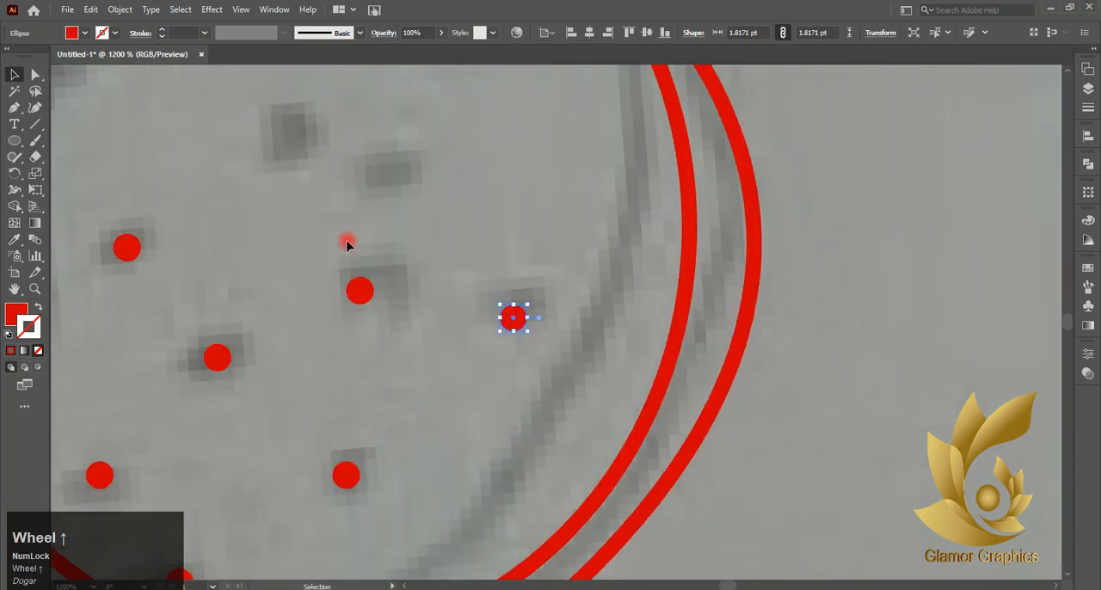
drag(347, 245, 352, 186)
scroll(371, 191, down, 4)
drag(312, 217, 355, 138)
alt+drag(336, 243, 376, 160)
drag(368, 273, 402, 161)
drag(351, 186, 322, 135)
- Copy red dots onto the sketched specks inside the leftmost pepperoni
scroll(325, 178, down, 4)
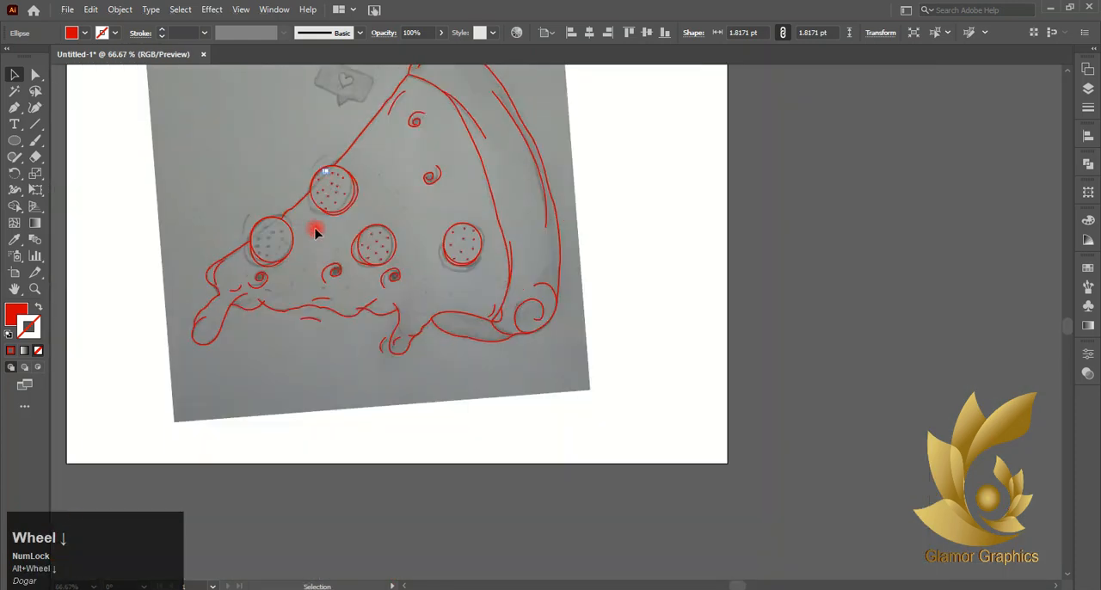
scroll(304, 236, left, 4)
scroll(449, 255, up, 2)
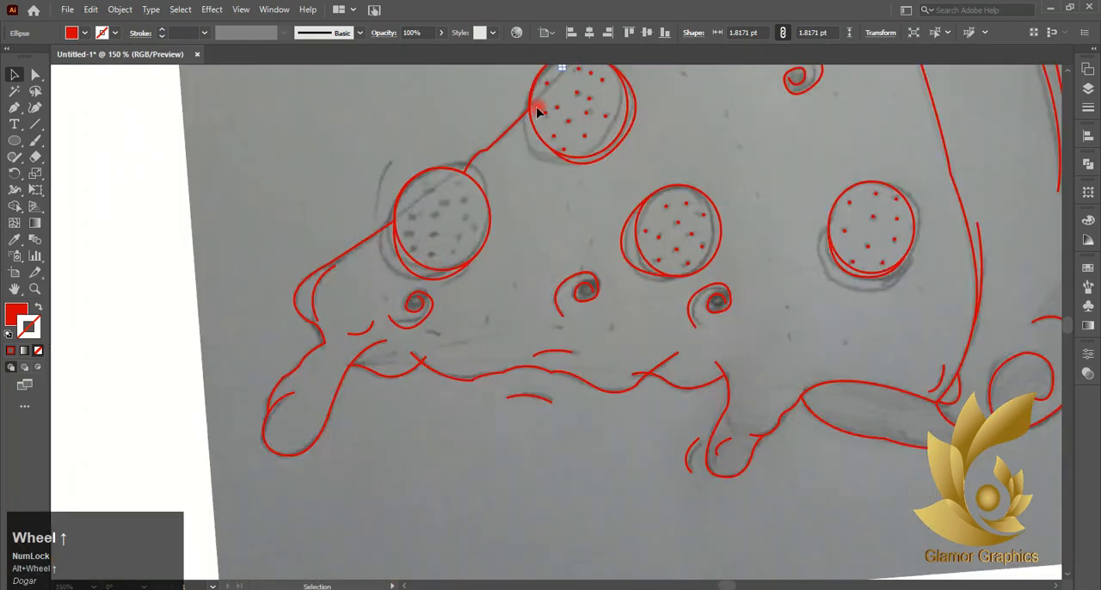
drag(557, 139, 474, 200)
drag(556, 139, 479, 232)
scroll(479, 233, up, 4)
drag(463, 152, 470, 214)
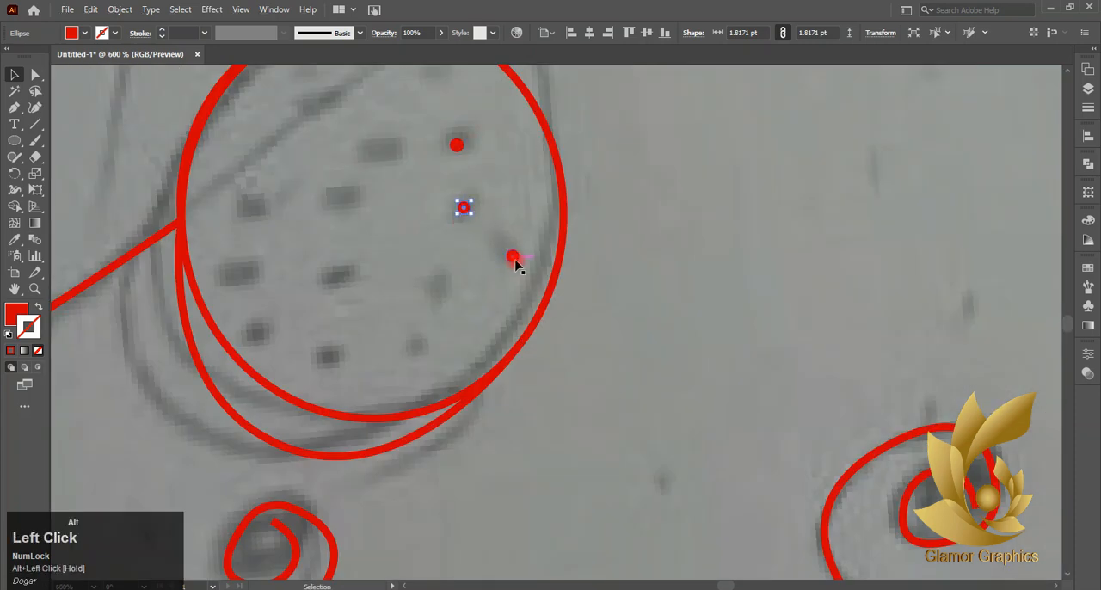
drag(511, 258, 442, 284)
drag(442, 284, 417, 349)
mouse_move(351, 280)
mouse_down()
mouse_move(325, 364)
mouse_move(347, 281)
mouse_up()
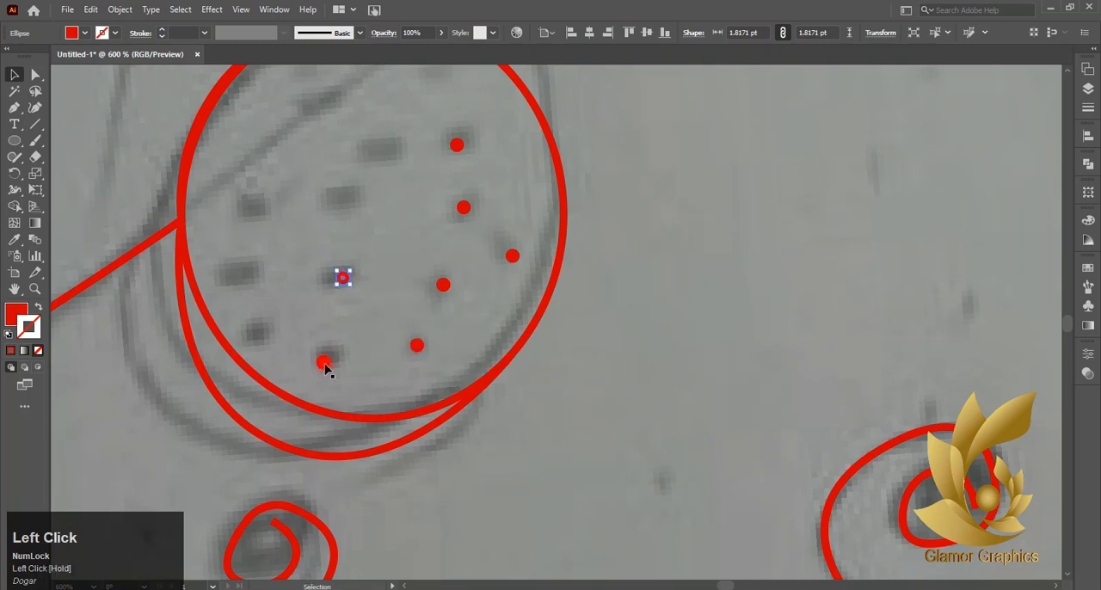
drag(324, 364, 255, 332)
drag(344, 280, 253, 211)
drag(243, 278, 344, 199)
drag(454, 146, 380, 154)
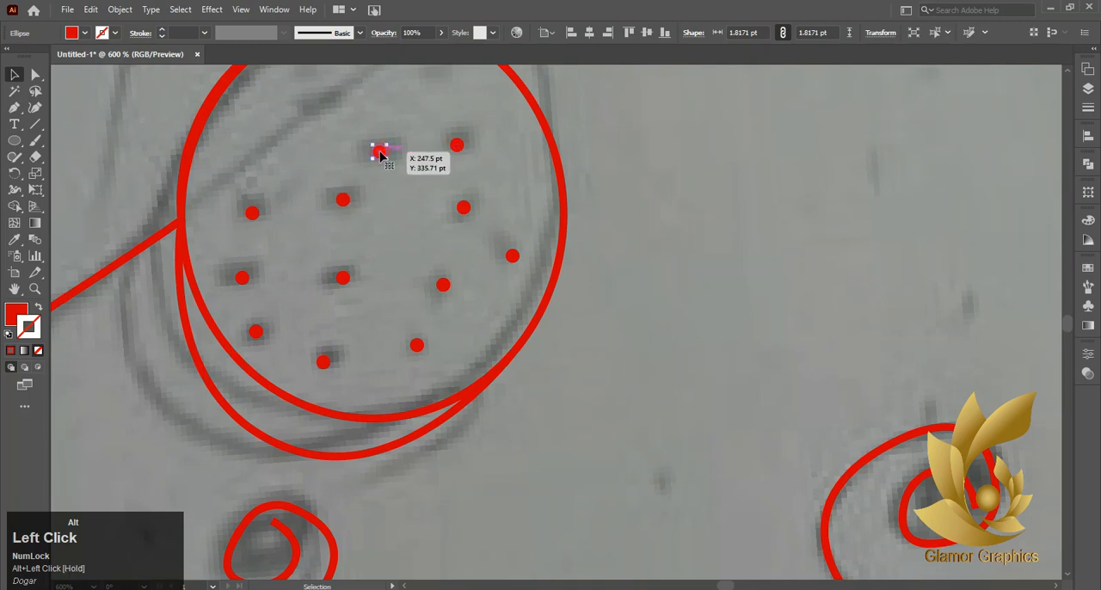
scroll(379, 156, up, 2)
drag(380, 233, 307, 186)
drag(252, 295, 233, 214)
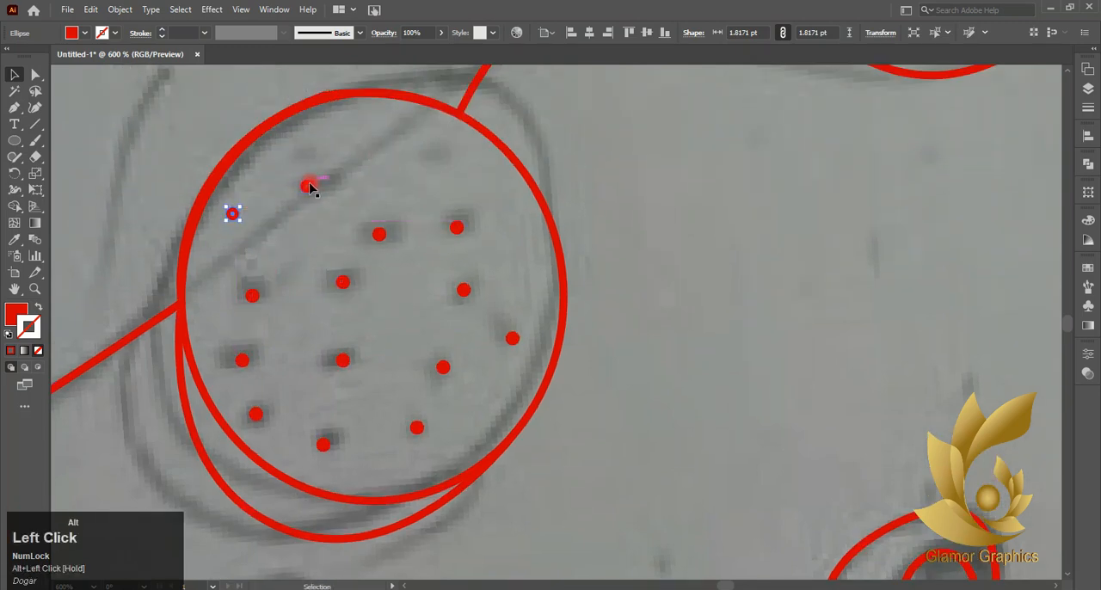
drag(309, 186, 421, 149)
scroll(423, 150, down, 5)
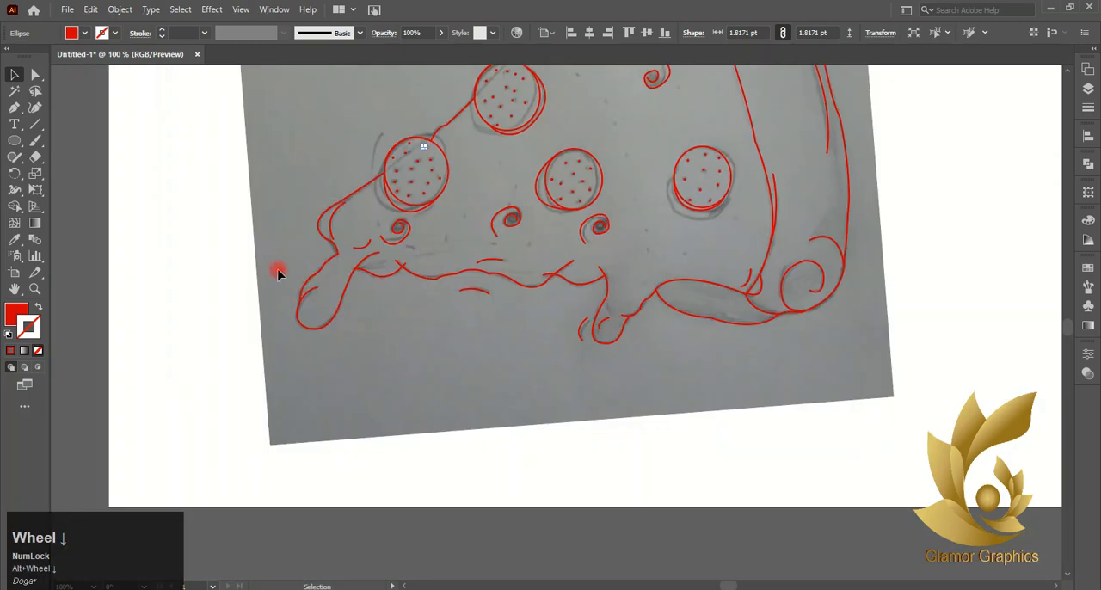
click(278, 270)
- Try to move the whole traced artwork off the scanned sketch, and undo the move
scroll(478, 238, up, 2)
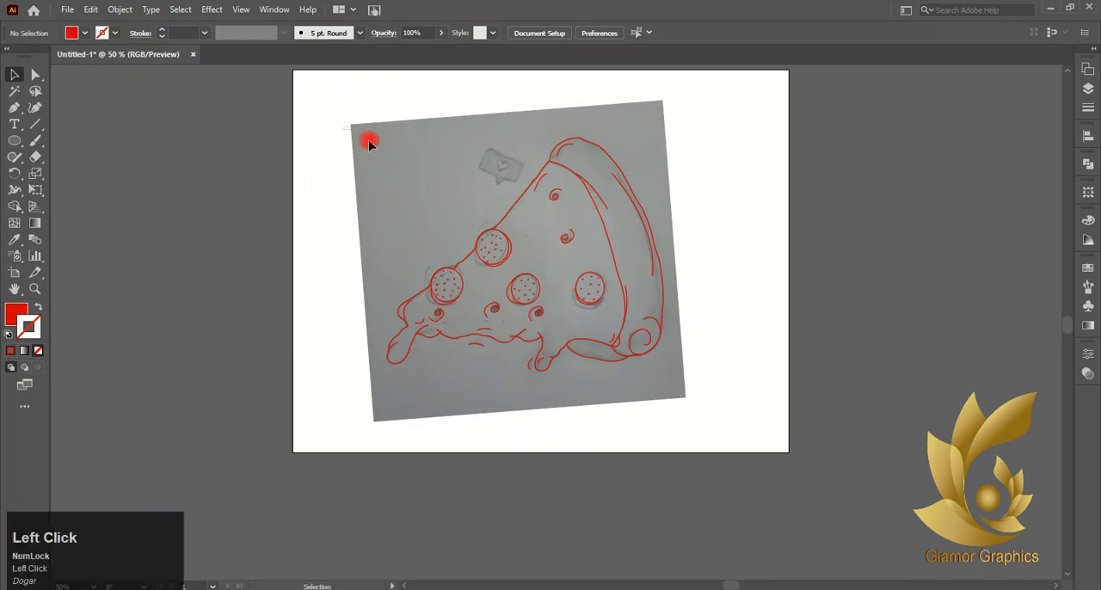
drag(578, 284, 270, 288)
key(ctrl+z)
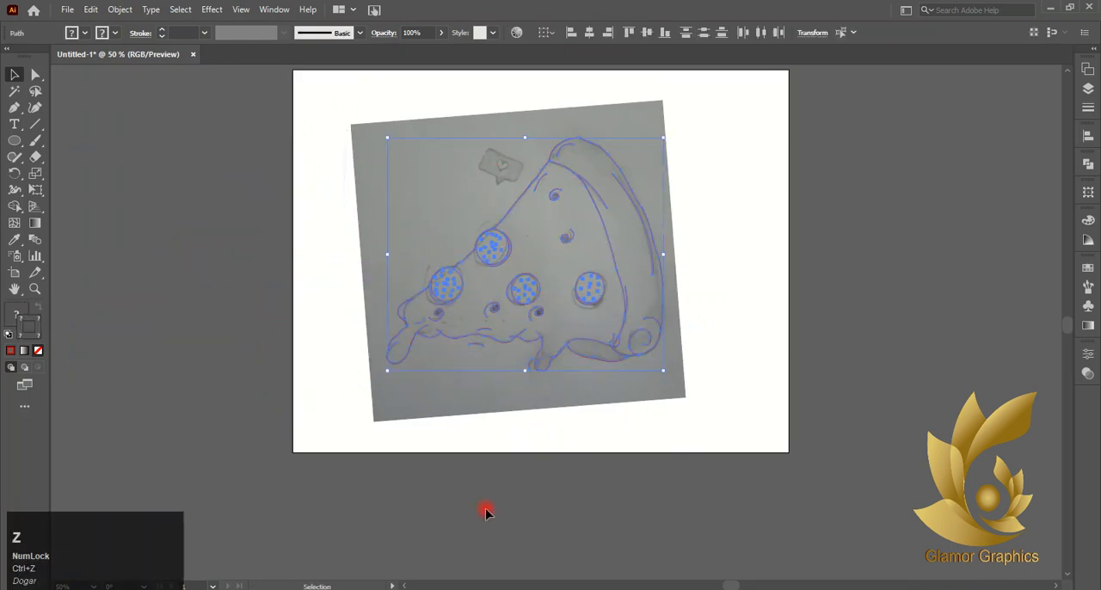
click(486, 513)
- Try placing copies of a red dot on the open cheese area beside the upper pepperoni, and undo them
scroll(583, 370, down, 2)
scroll(538, 276, up, 1)
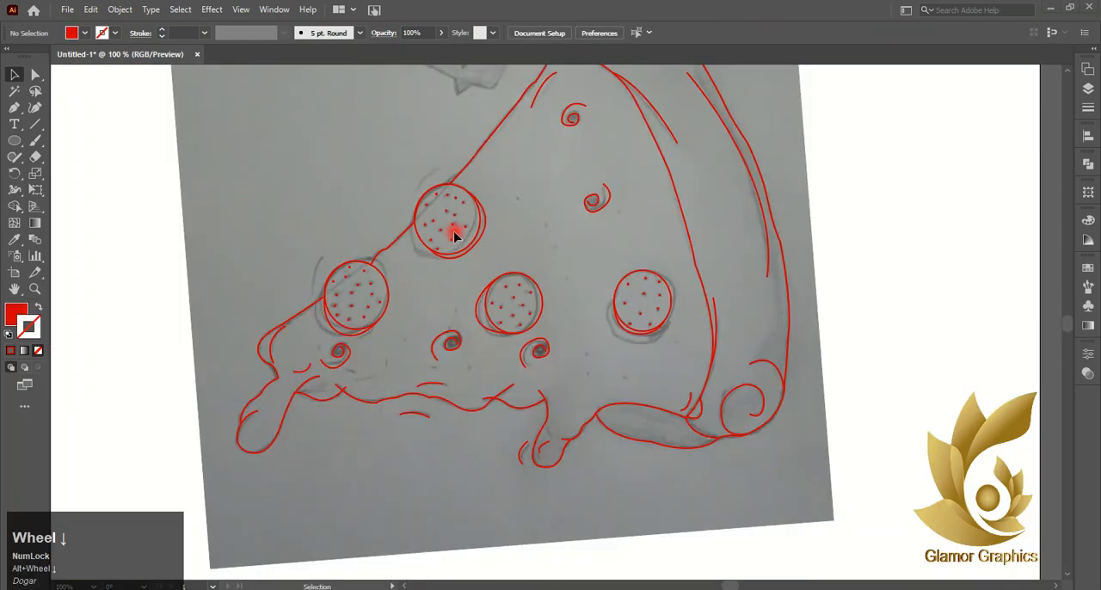
drag(454, 233, 738, 497)
scroll(518, 198, up, 5)
scroll(738, 498, down, 6)
click(738, 497)
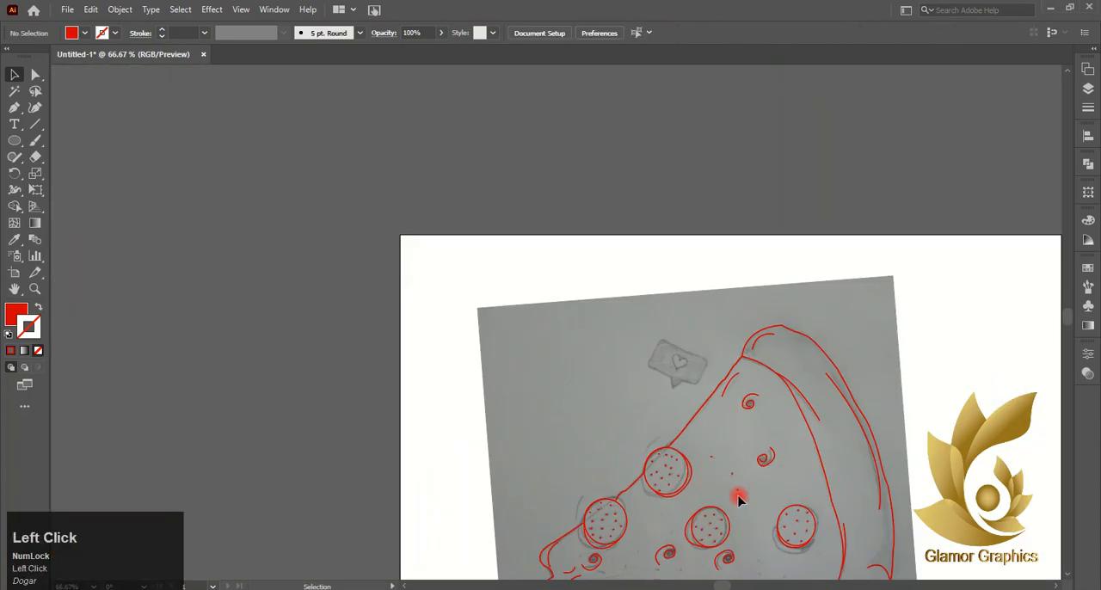
key(ctrl+z)
scroll(740, 482, down, 4)
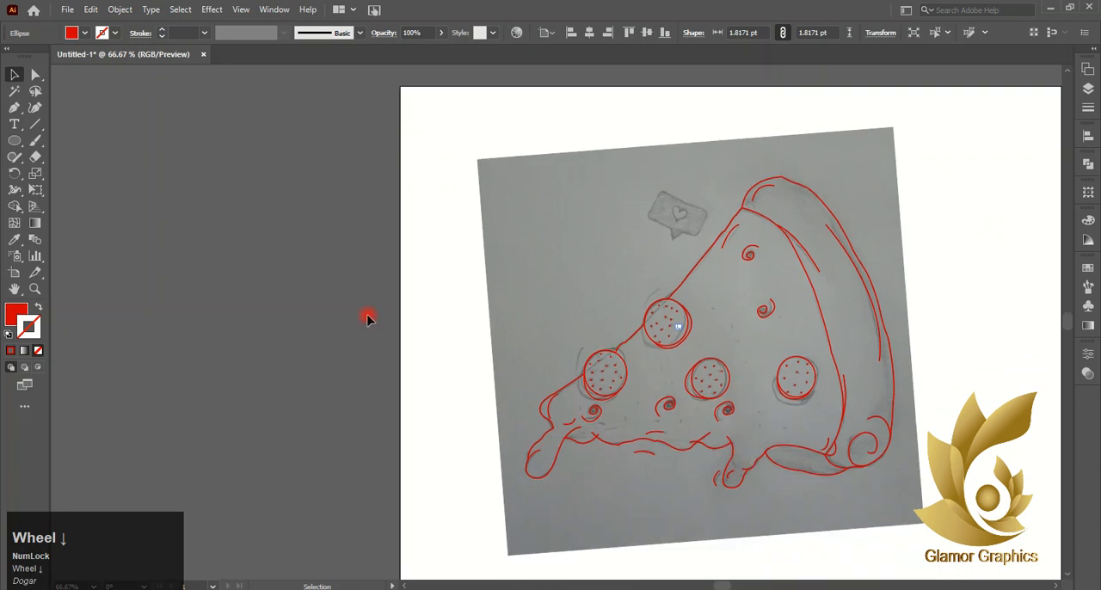
click(370, 317)
- Join the slice's outer outline with the left drip's path and adjust the anchor point inside the drip with Direct Selection
click(613, 487)
scroll(613, 487, up, 3)
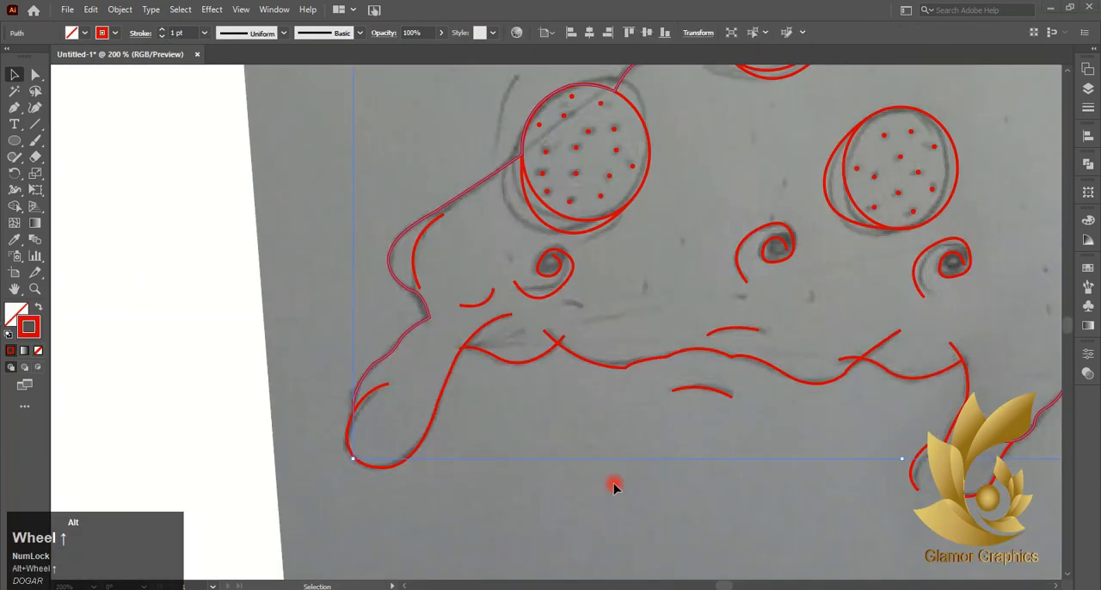
shift+click(350, 442)
right_click(349, 444)
click(395, 253)
click(467, 476)
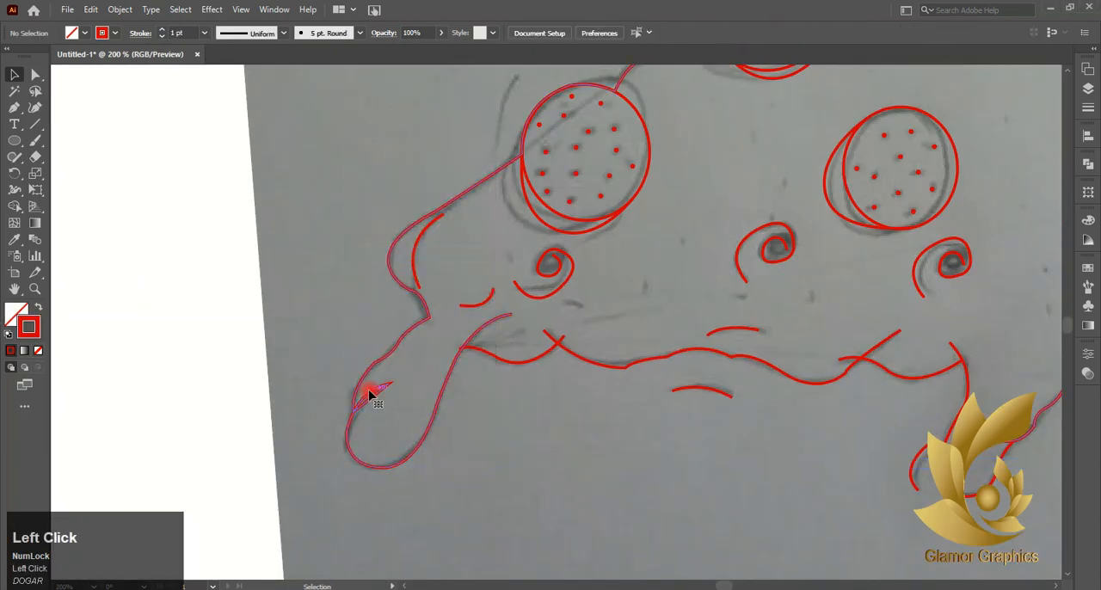
click(370, 394)
key(a)
click(379, 392)
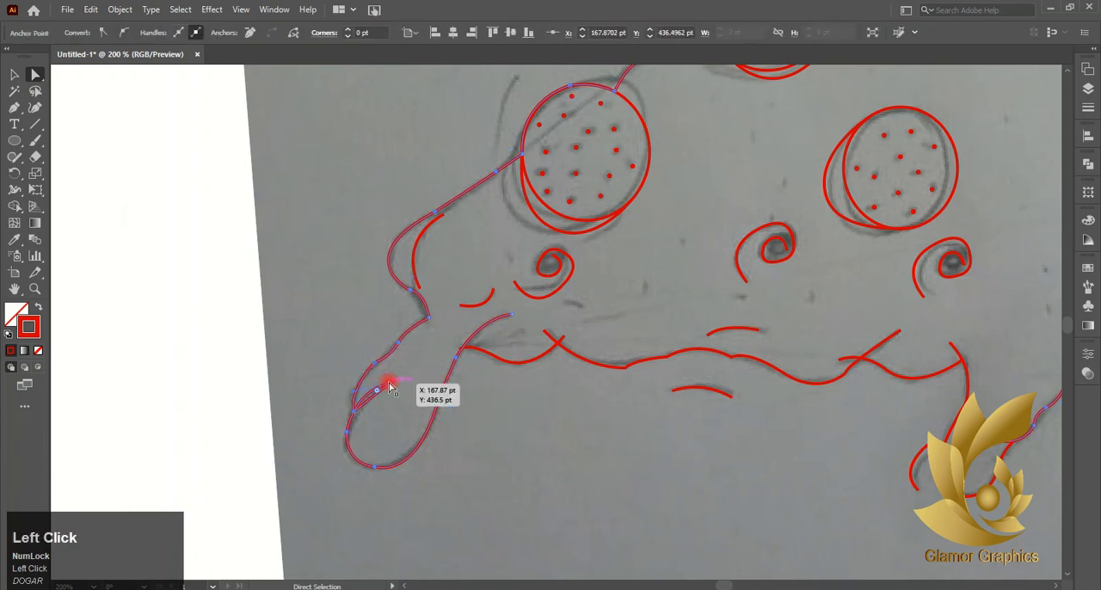
scroll(353, 396, down, 3)
- Try to form the crust region from the selected slice outlines with the Shape Builder, and undo it
click(519, 459)
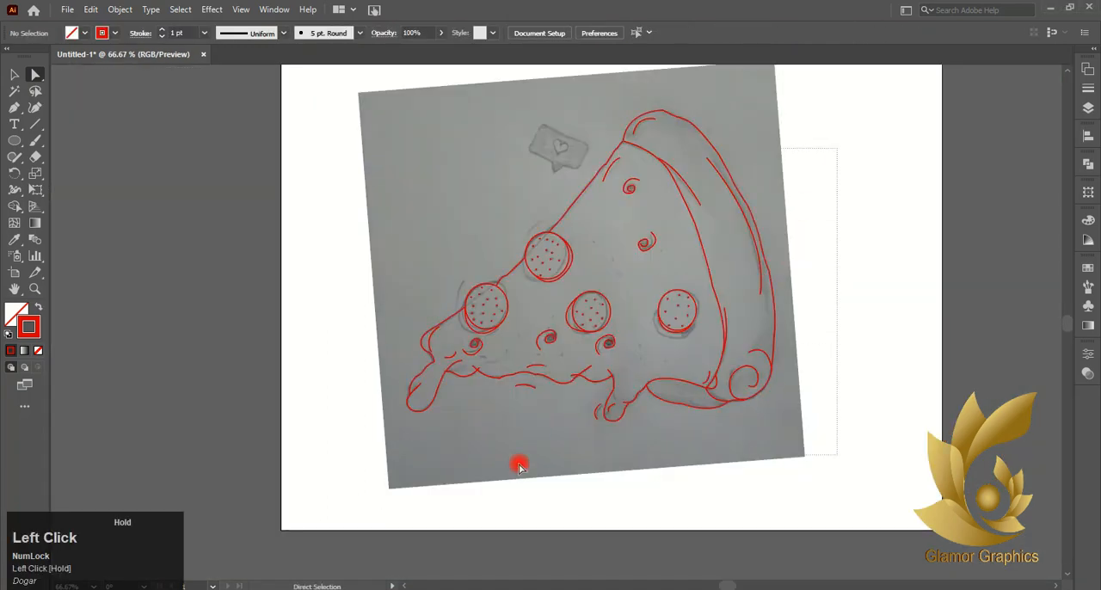
click(437, 404)
drag(414, 407, 450, 367)
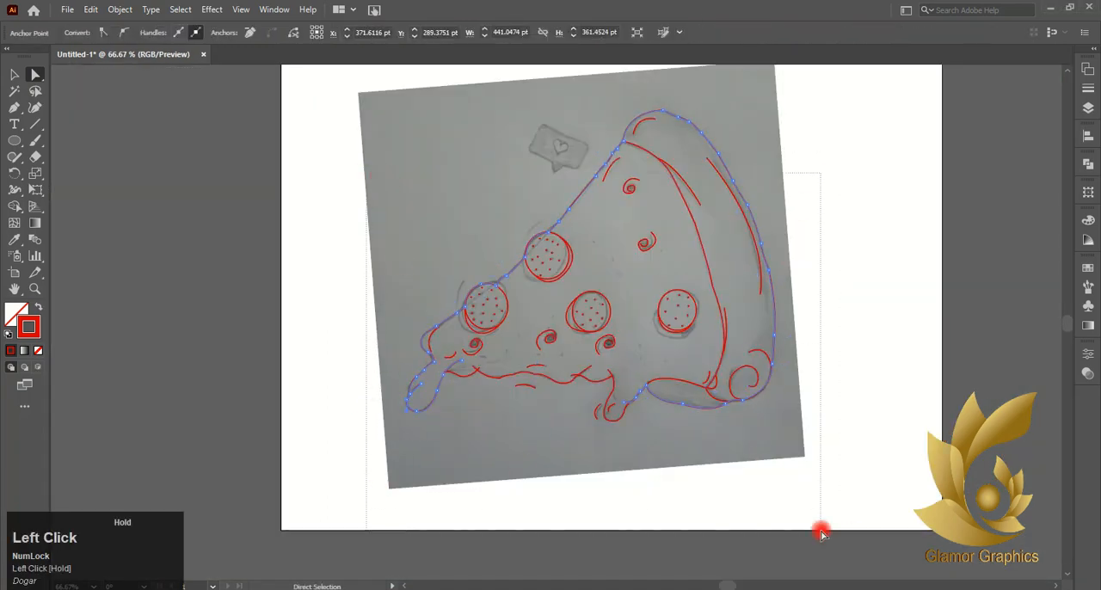
drag(821, 534, 822, 533)
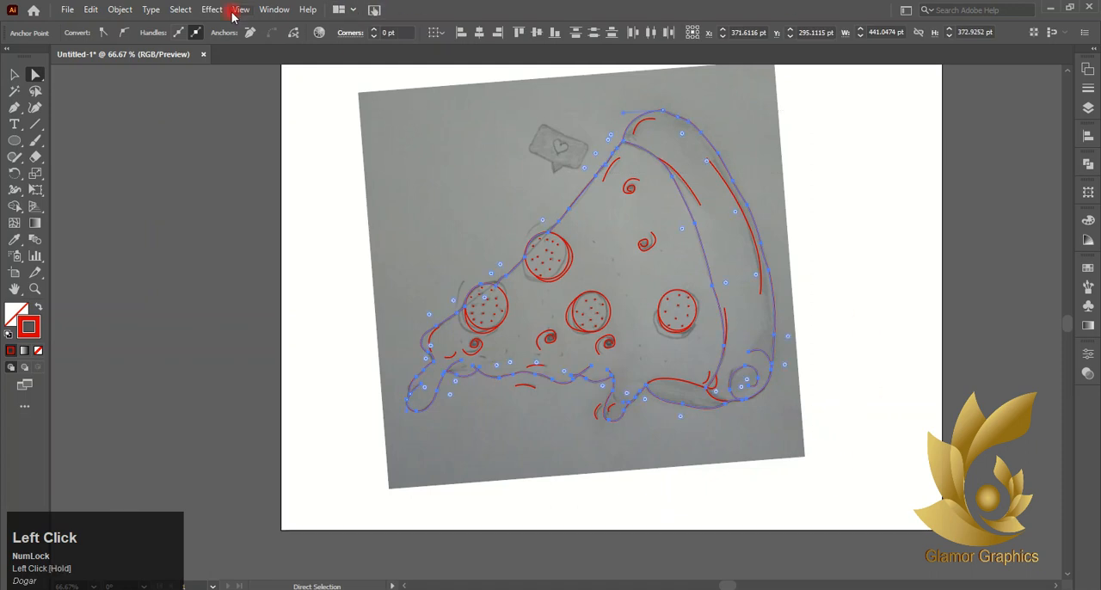
click(15, 206)
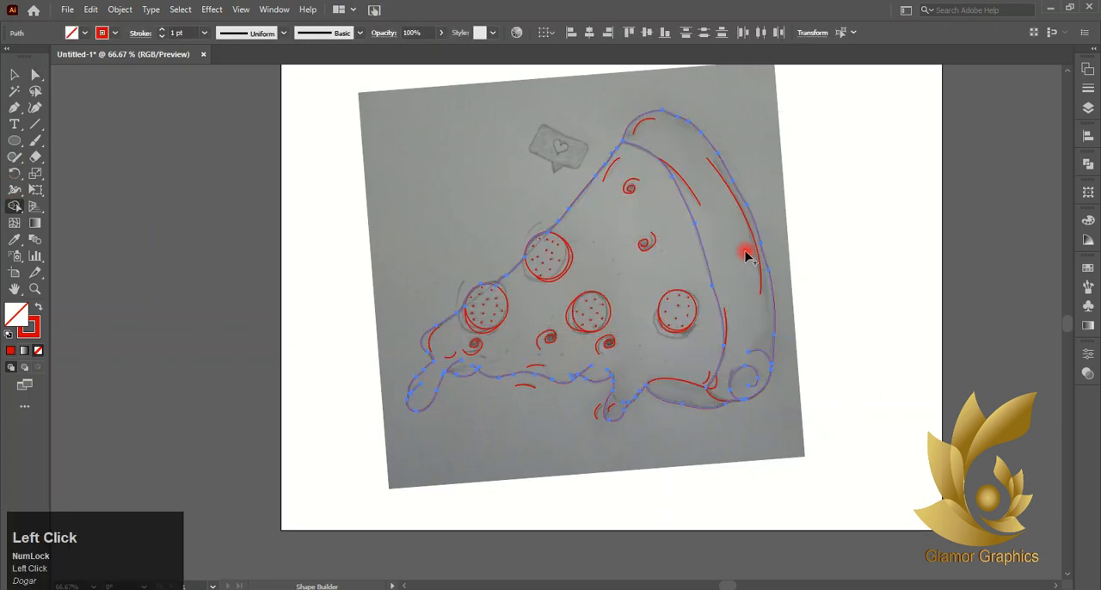
click(746, 251)
click(220, 273)
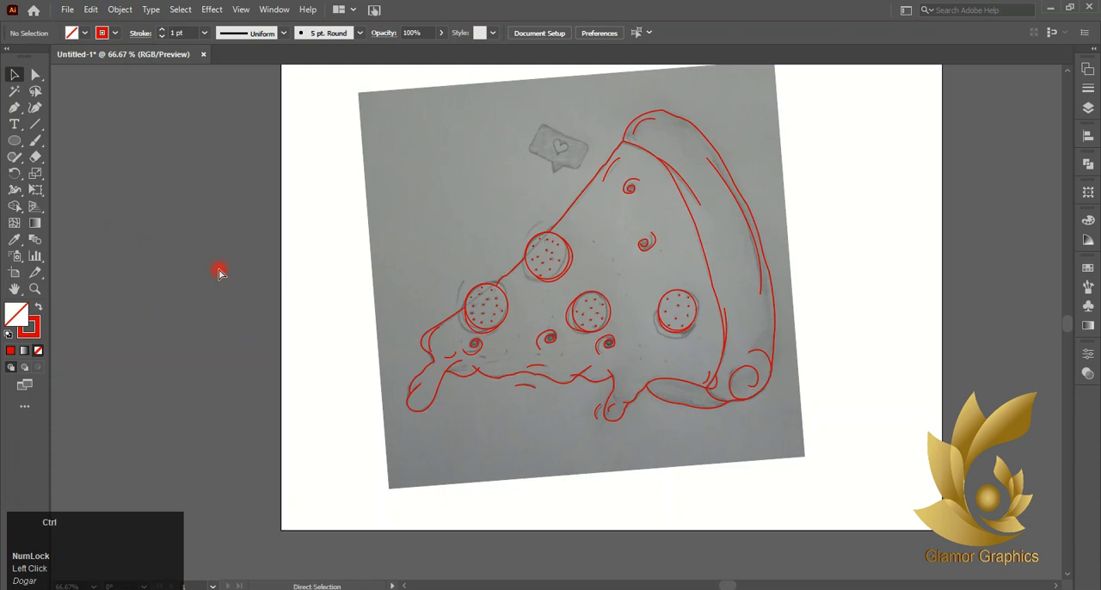
key(ctrl+z)
key(ctrl+z)
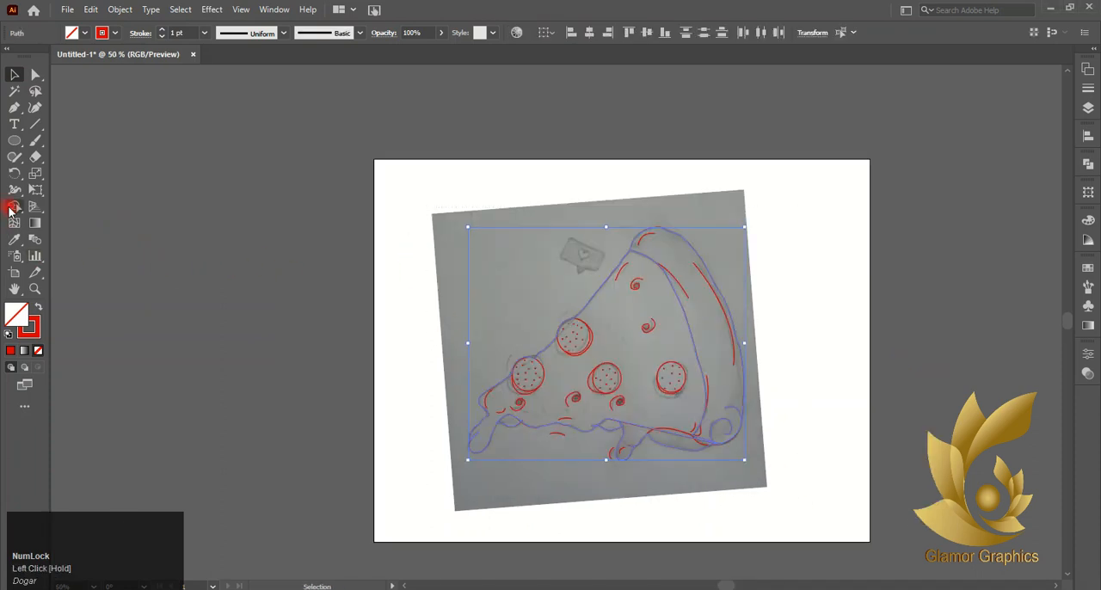
- Build the cheese area as a separate closed shape from the selected slice outlines with the Shape Builder
click(13, 207)
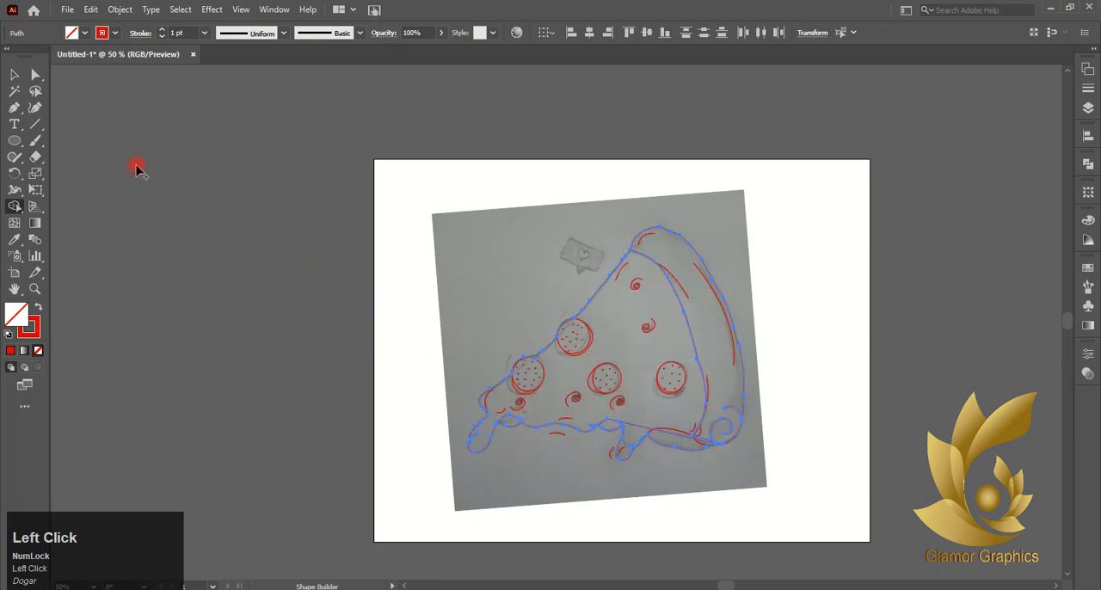
click(601, 396)
click(584, 436)
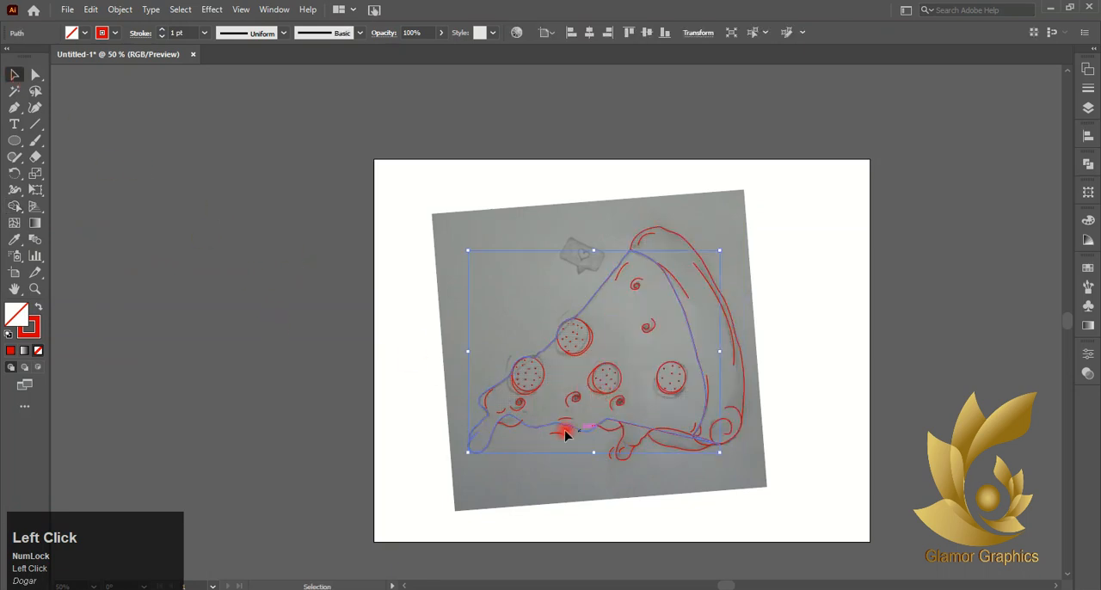
click(664, 326)
click(676, 319)
click(572, 312)
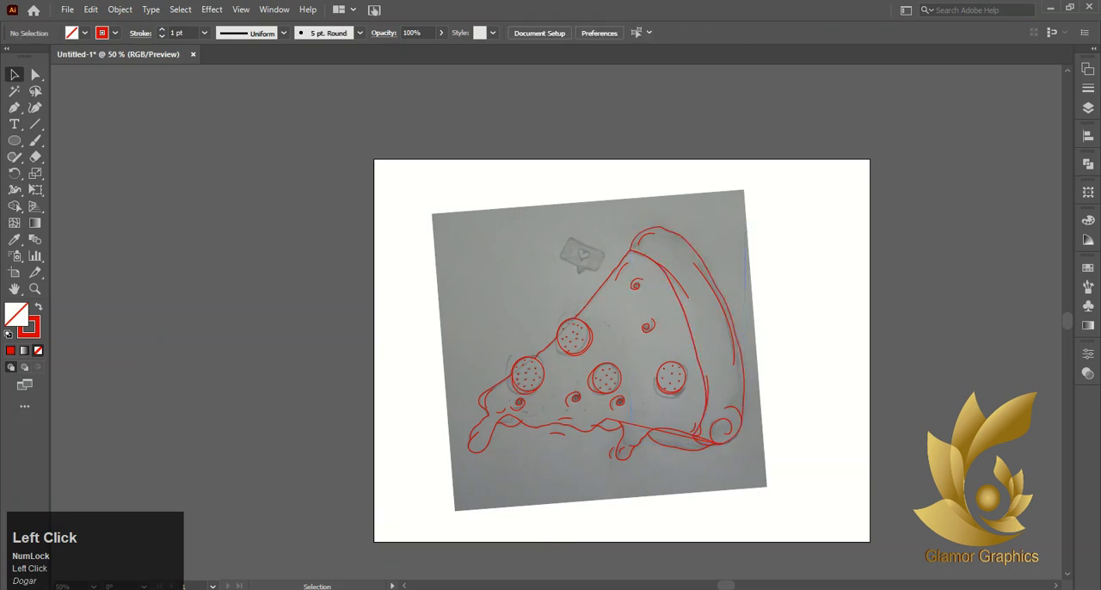
- Remove the cheese shape's red stroke and fill it with a light orange swatch
click(593, 427)
click(32, 332)
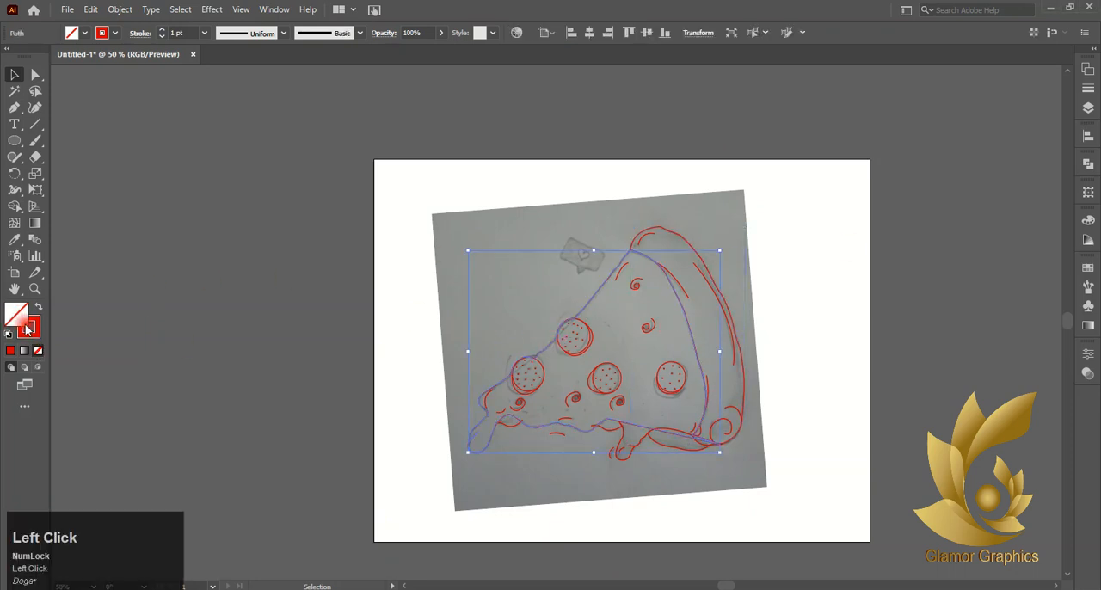
click(37, 350)
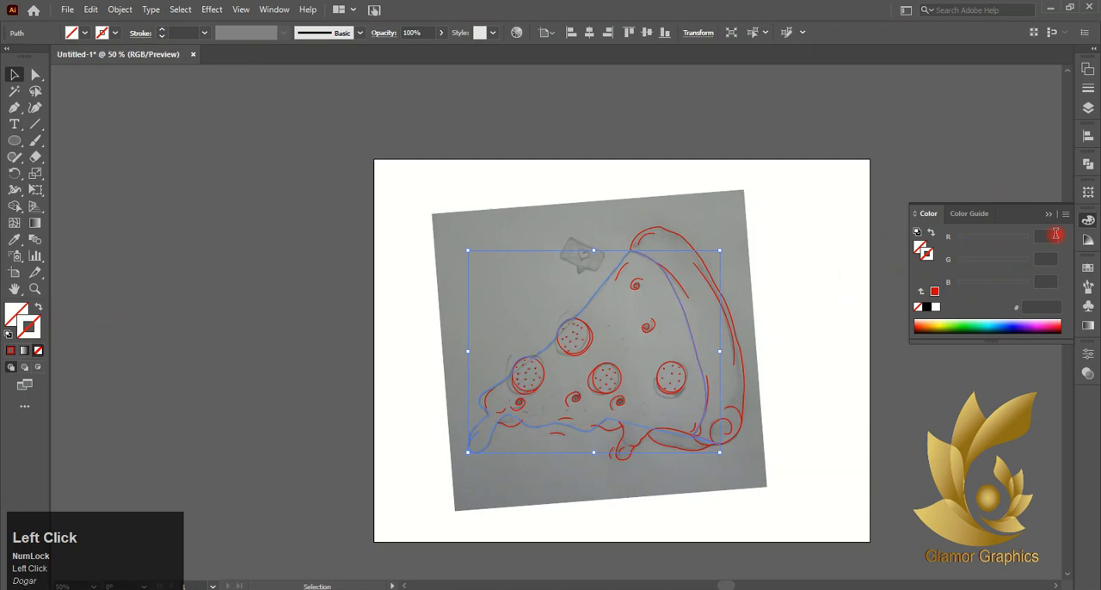
click(1092, 55)
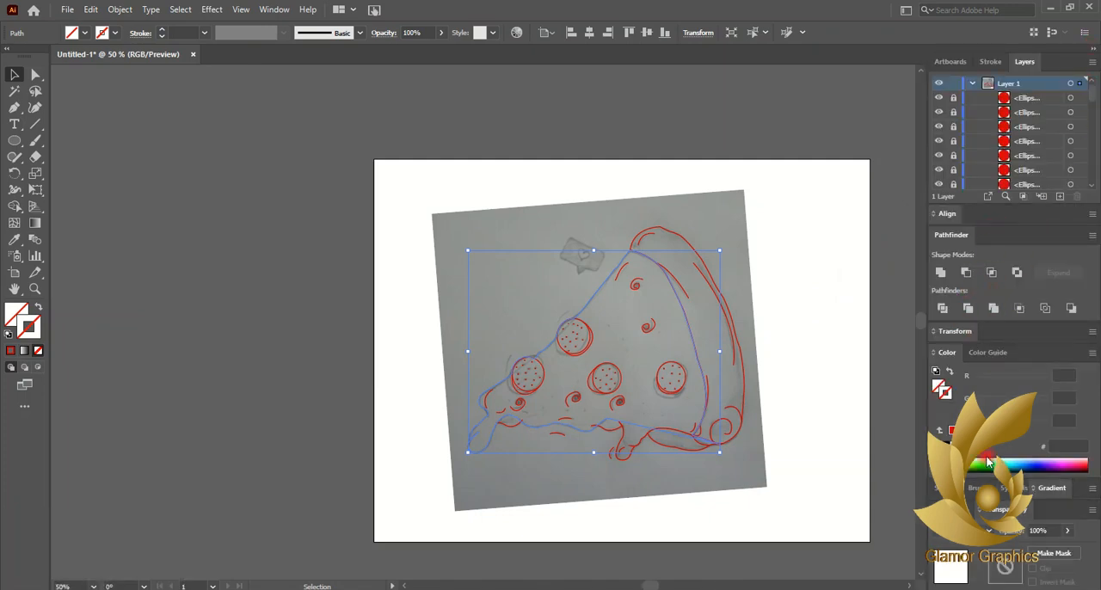
click(965, 490)
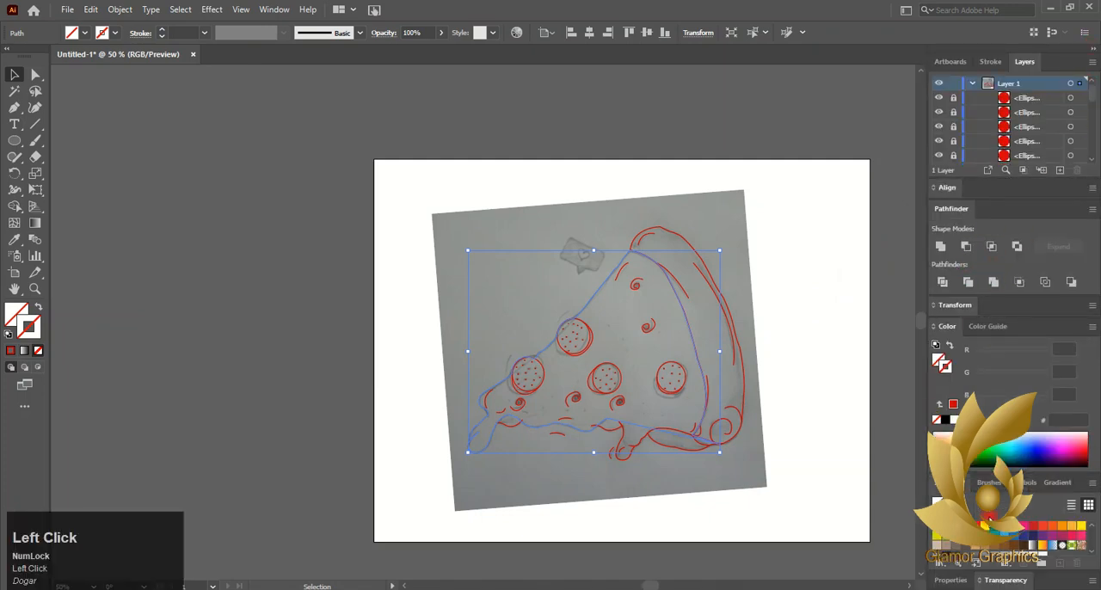
click(1070, 526)
click(950, 344)
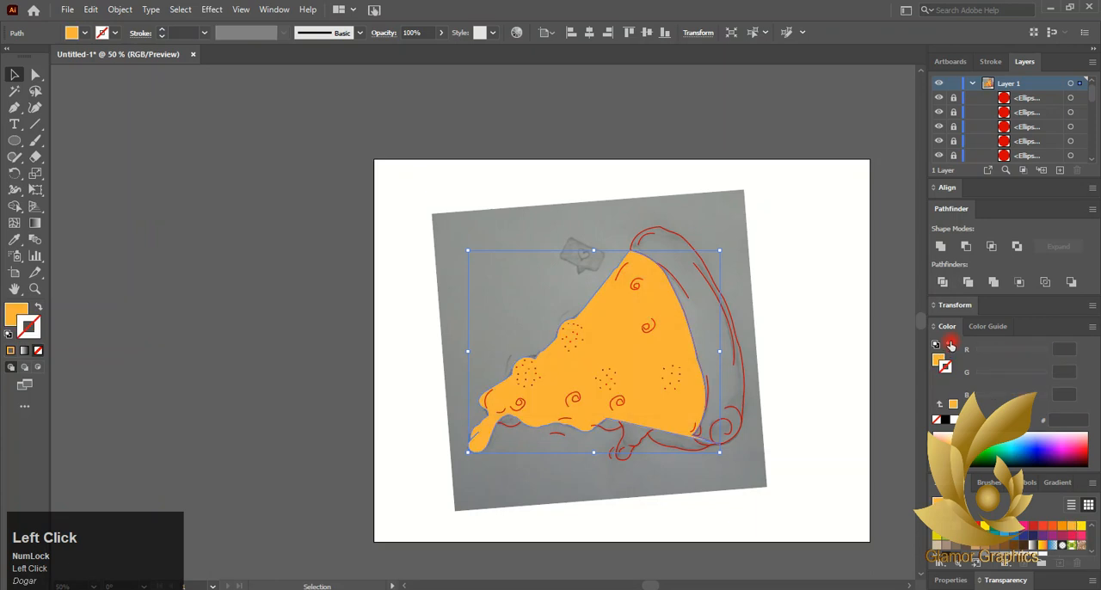
- Fill the crust shape with brownish orange and no stroke, and select the small piece on the cheese's lower edge
click(749, 388)
click(1051, 526)
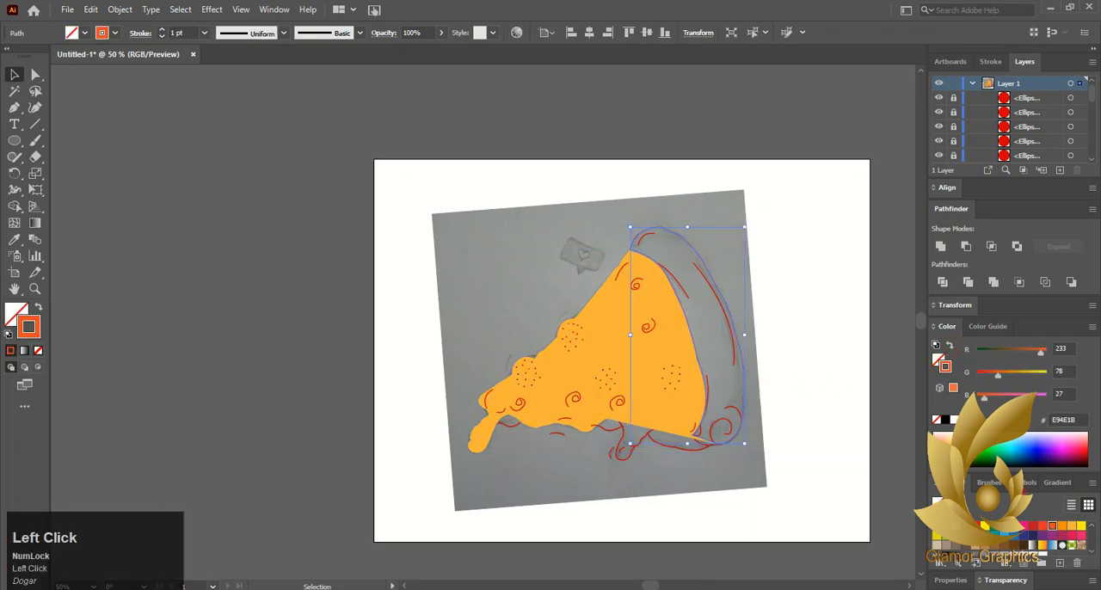
click(949, 345)
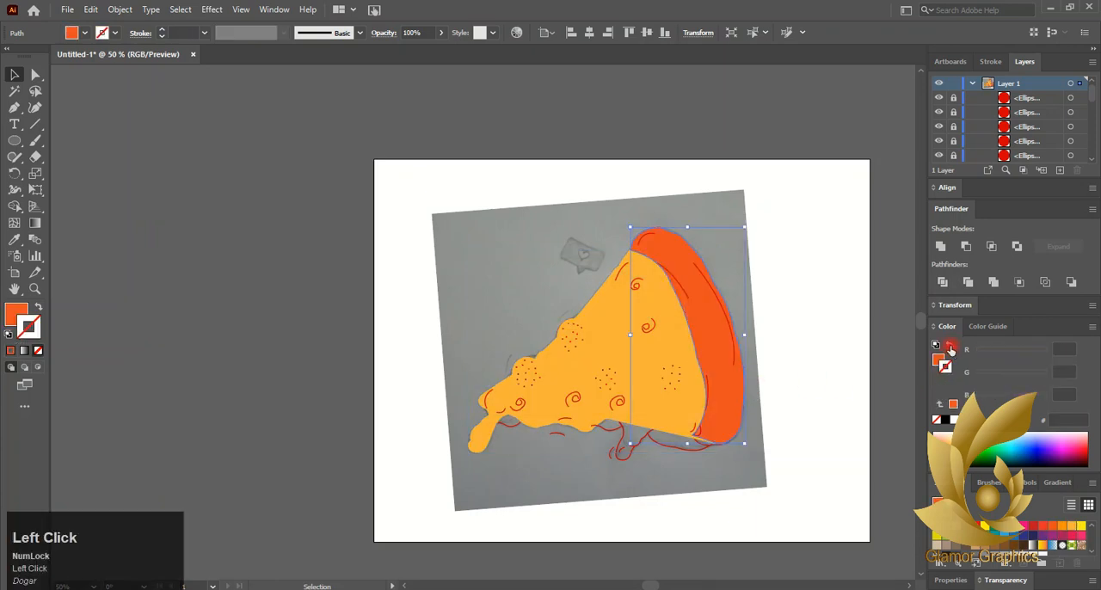
click(22, 314)
click(607, 429)
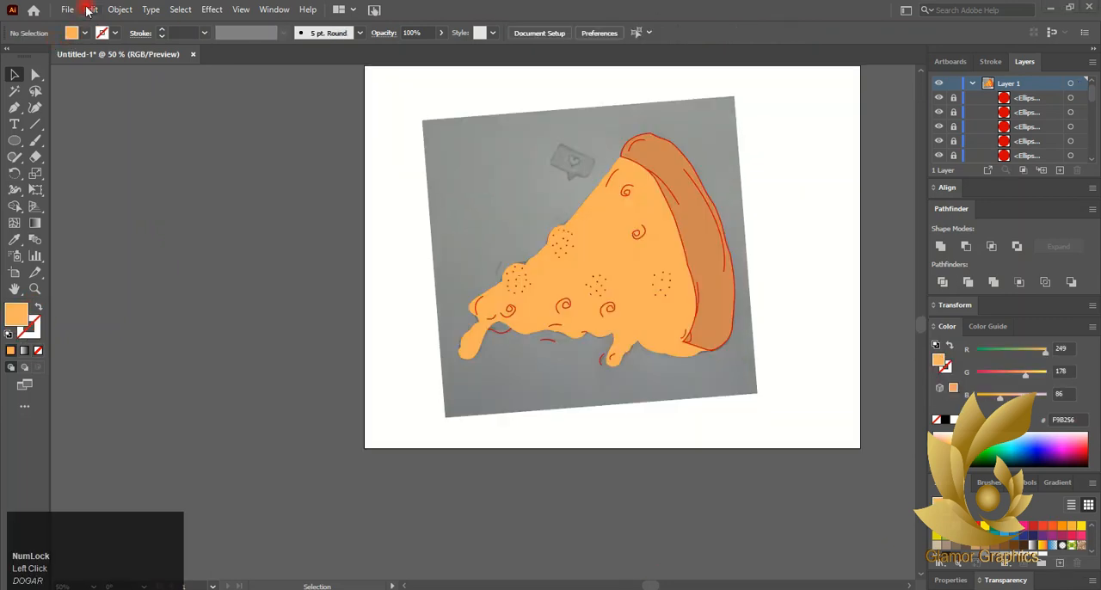
- Unlock all objects and move the scanned sketch off the artboard, to the left of the colored slice
click(87, 10)
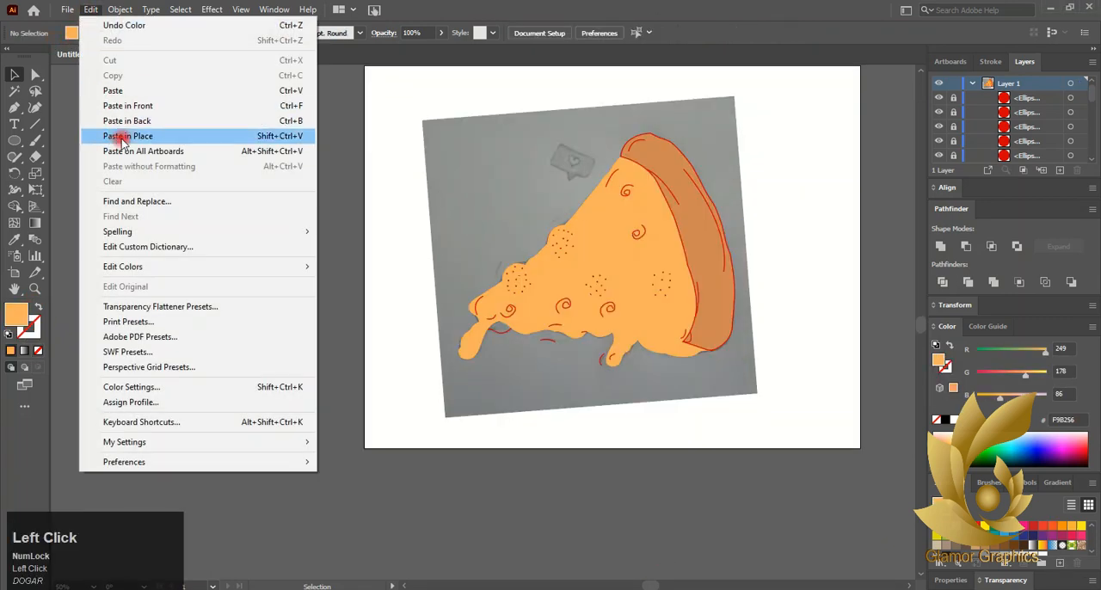
click(120, 10)
click(139, 122)
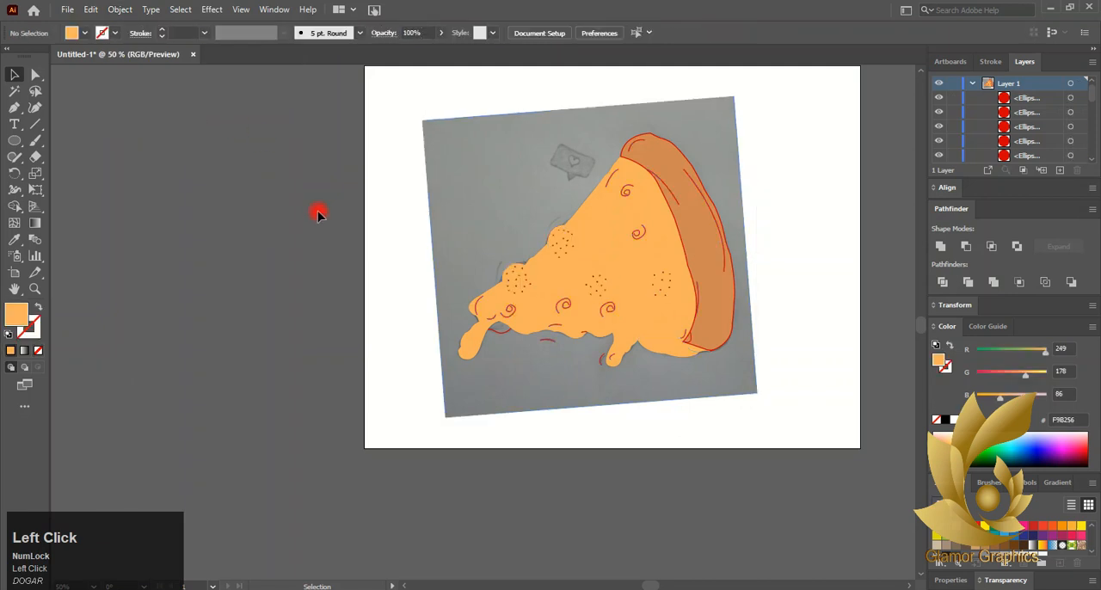
drag(494, 226, 118, 246)
- Select the filled cheese and crust shapes and send them to the back, behind the red details
drag(425, 97, 738, 421)
click(708, 287)
shift+click(664, 271)
right_click(659, 244)
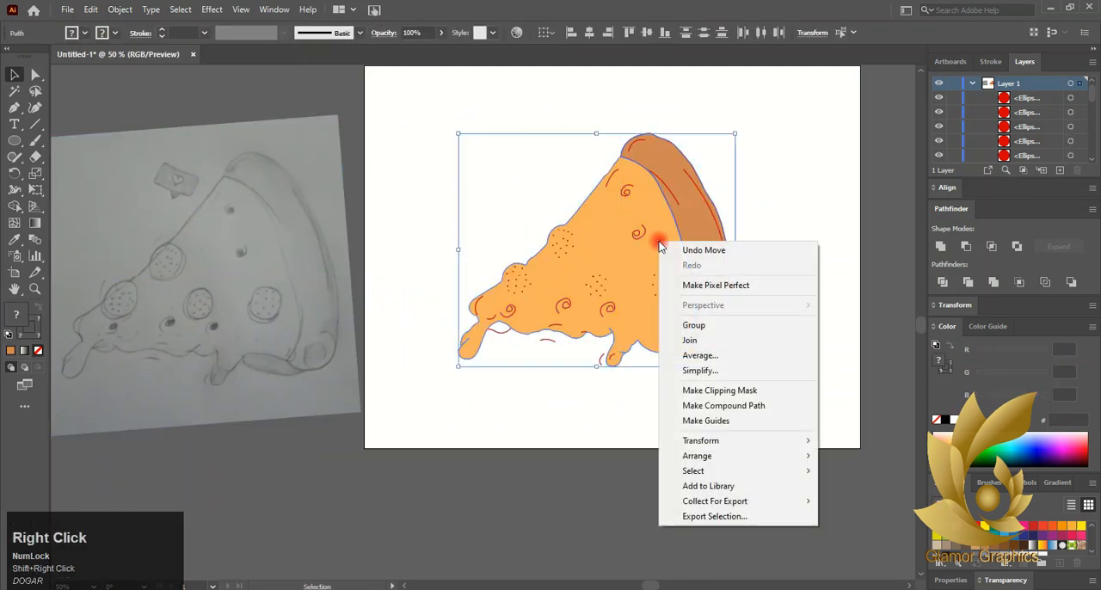
click(745, 456)
click(873, 507)
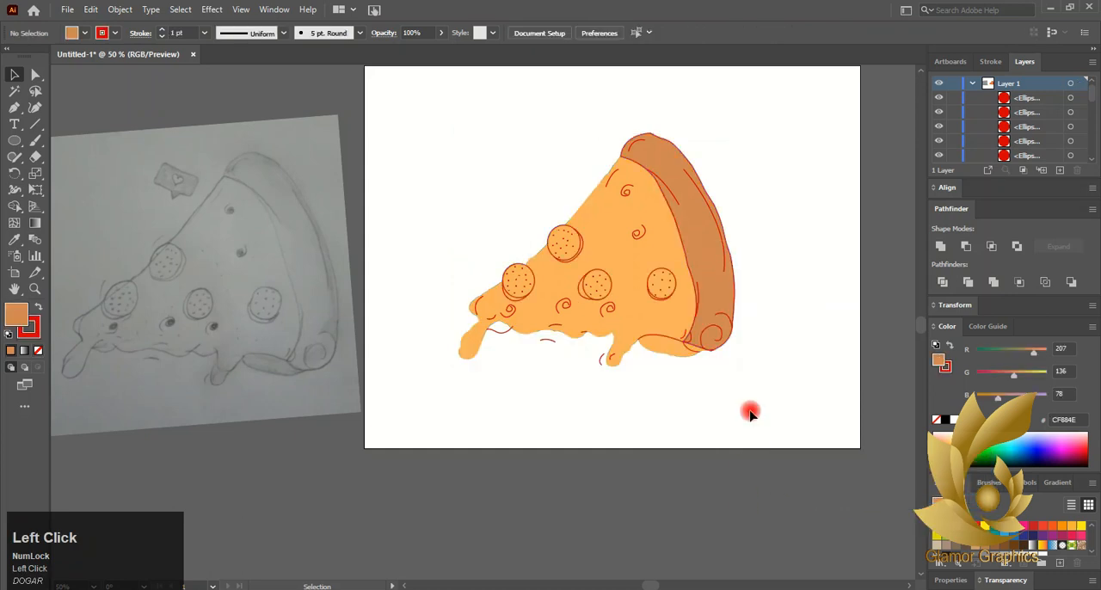
click(749, 411)
- Fill the four pepperoni circles with light pinkish red, RGB 231, 94, 115
alt+scroll(559, 242, up, 2)
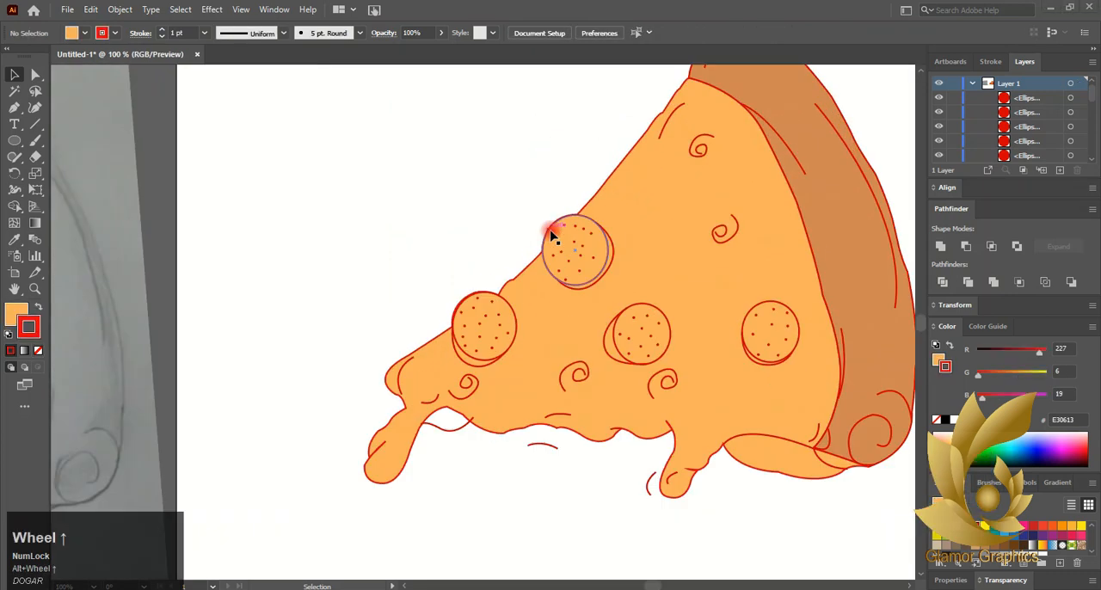
click(550, 230)
shift+click(516, 318)
click(551, 328)
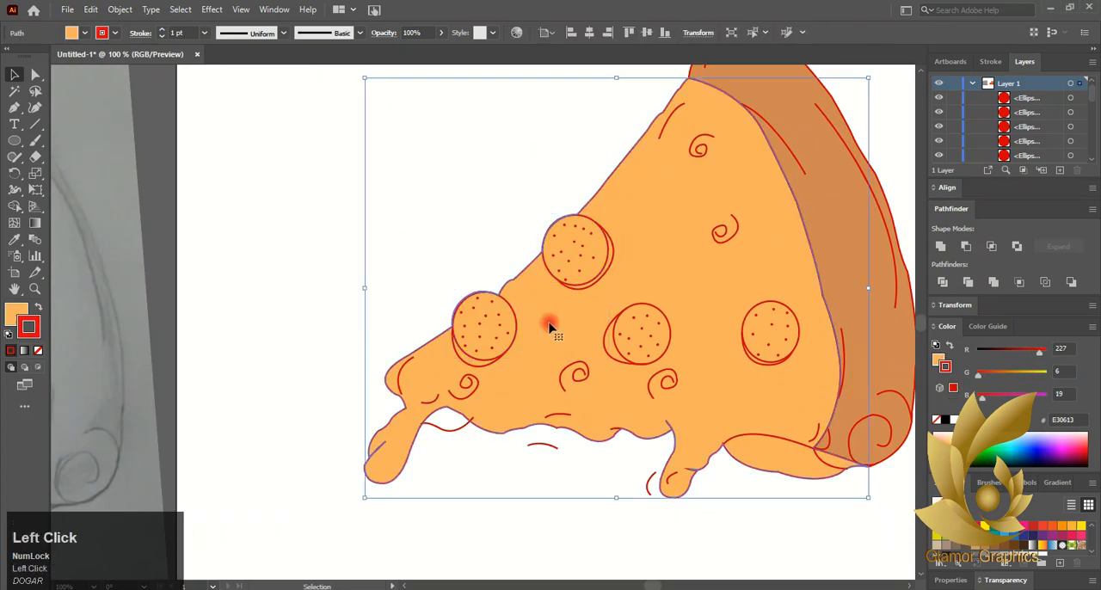
click(580, 289)
shift+click(511, 344)
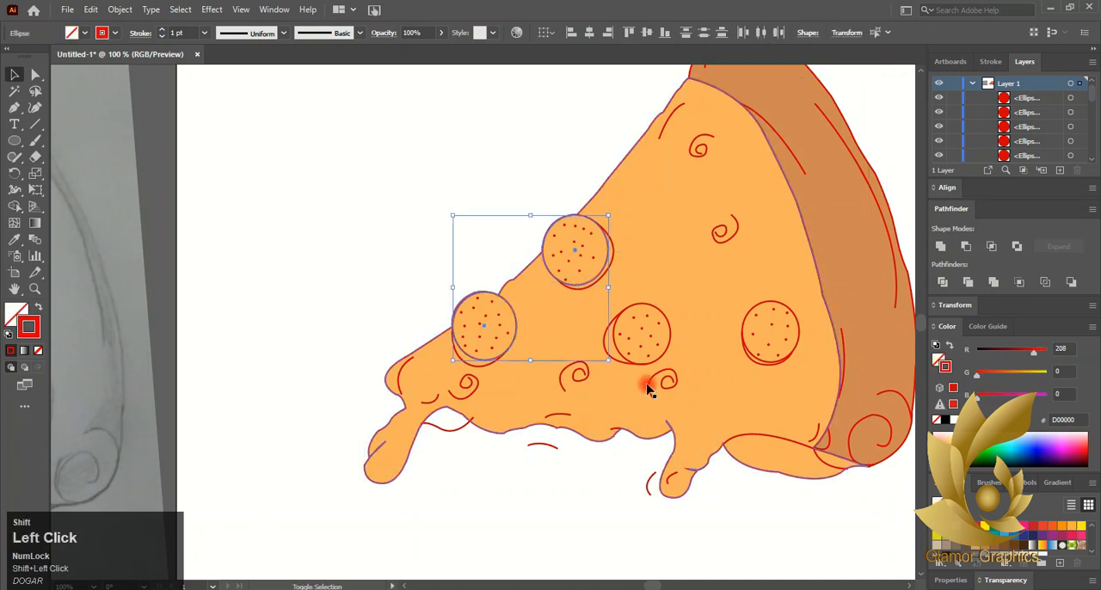
shift+click(658, 354)
shift+click(756, 358)
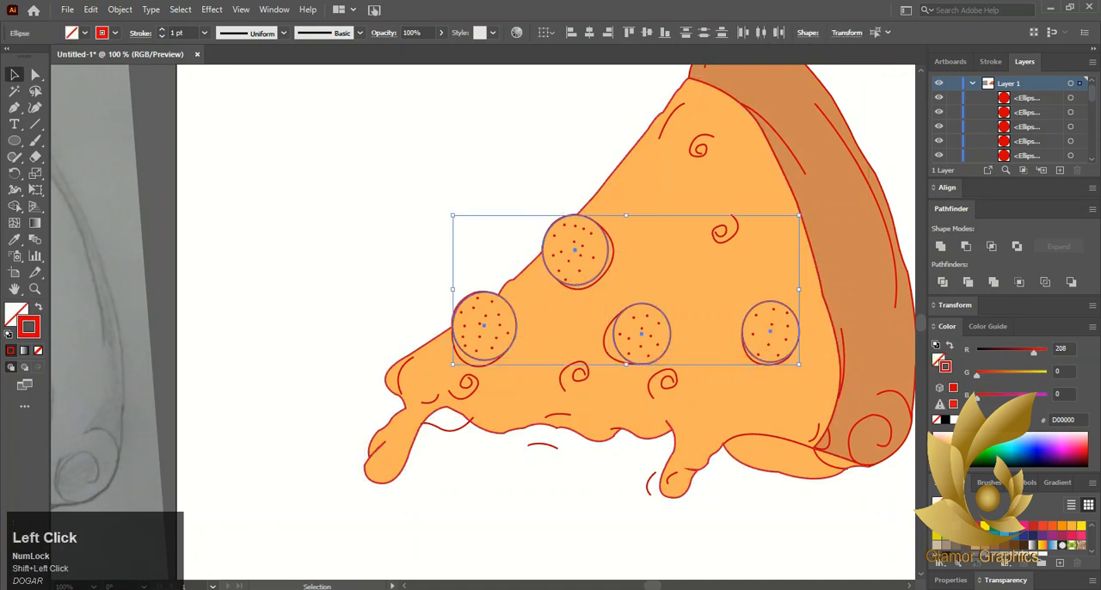
click(15, 314)
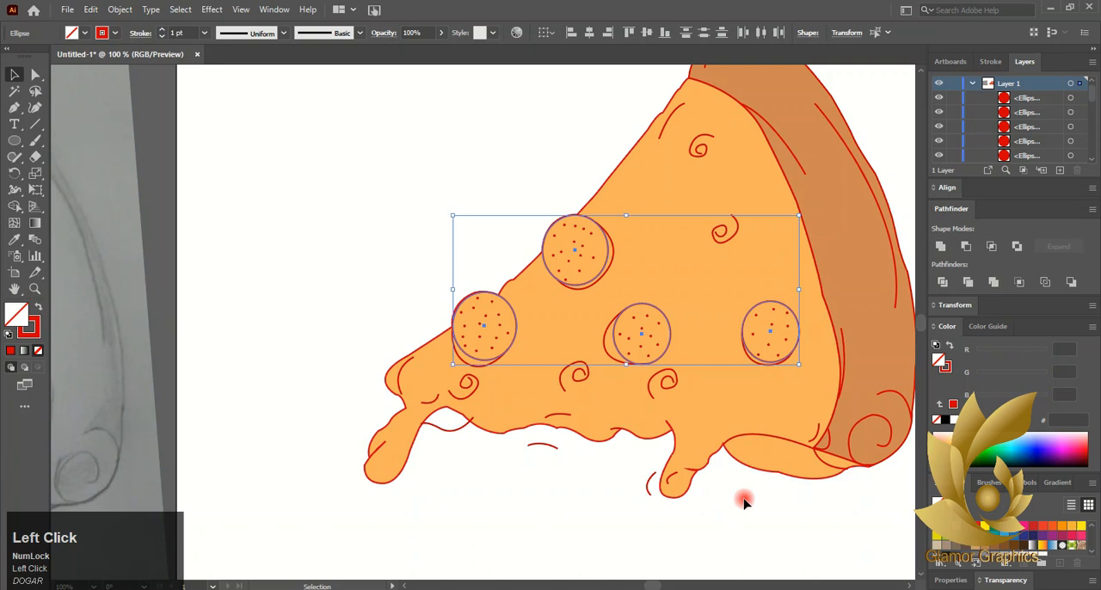
click(1080, 539)
drag(996, 378, 1005, 377)
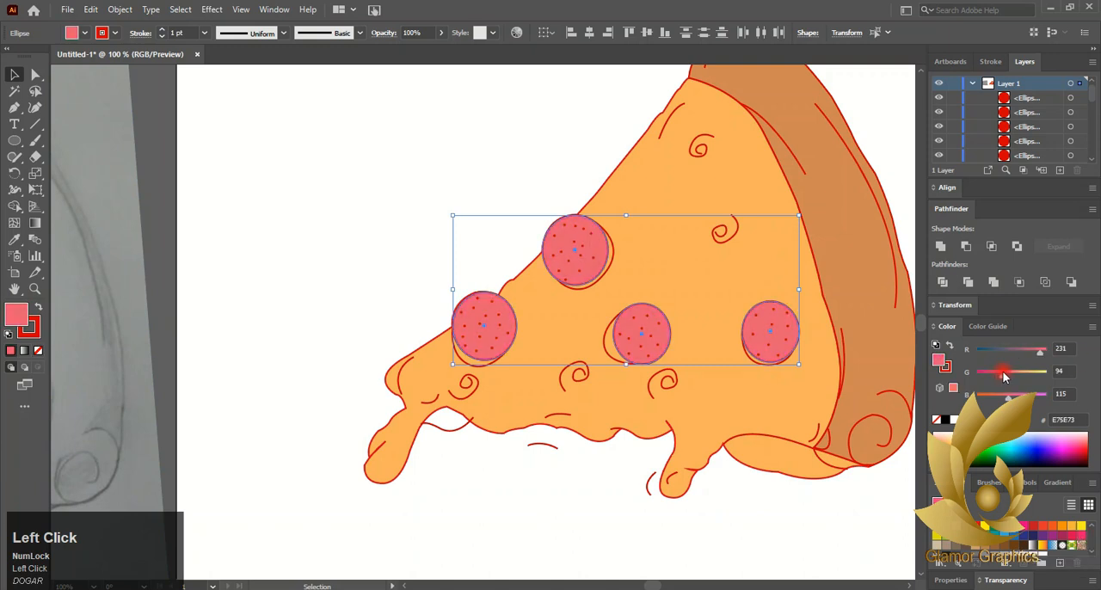
click(755, 359)
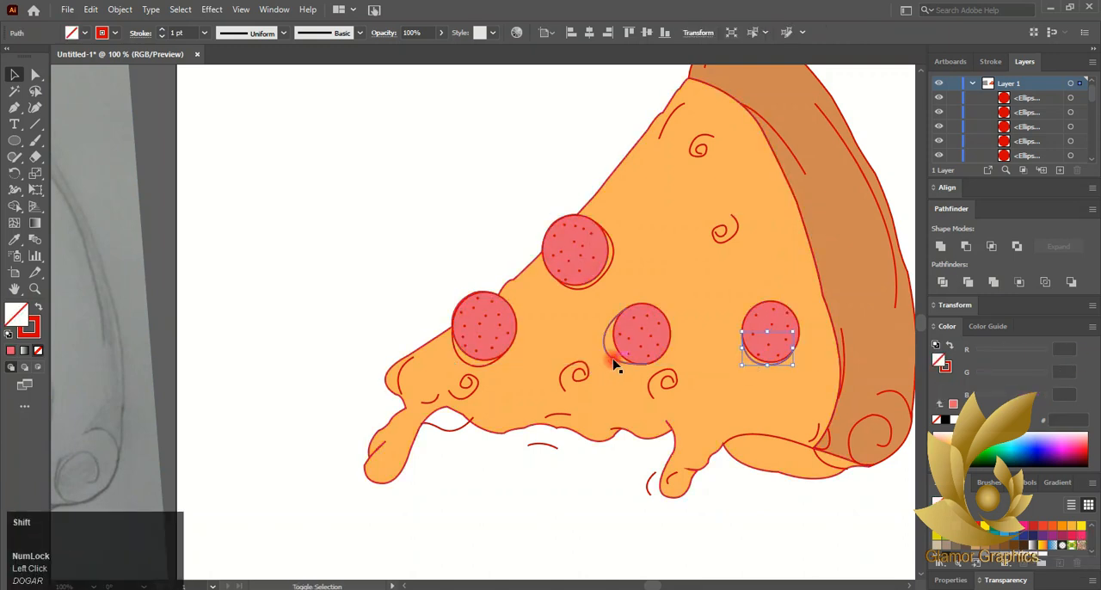
click(1072, 539)
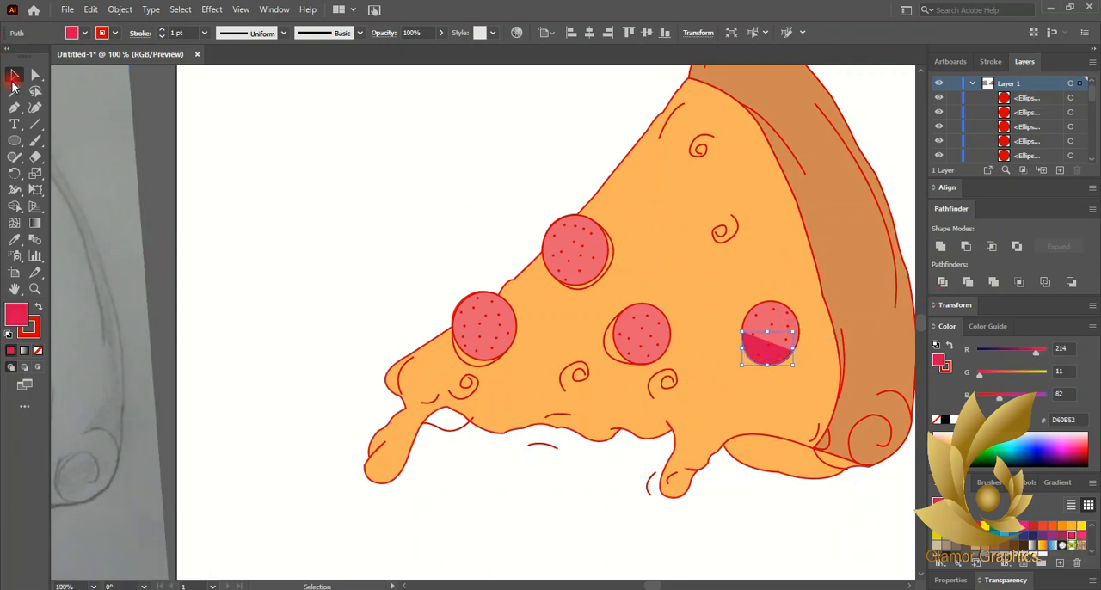
key(ctrl+z)
click(212, 204)
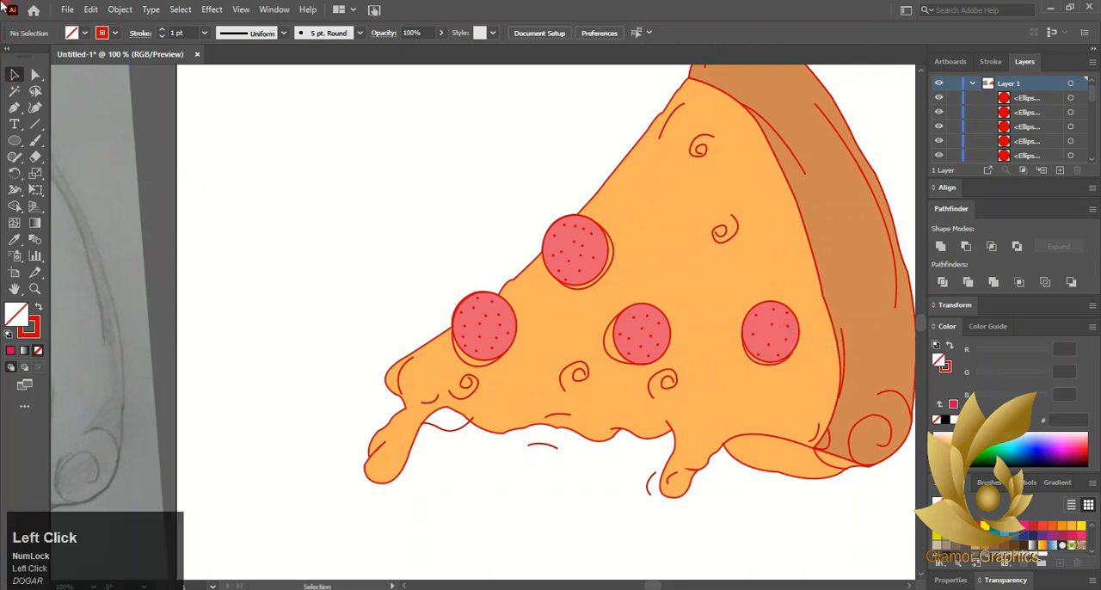
- Fill the curved edge beneath the rightmost pepperoni with the bright pink swatch E71D73
scroll(787, 348, up, 3)
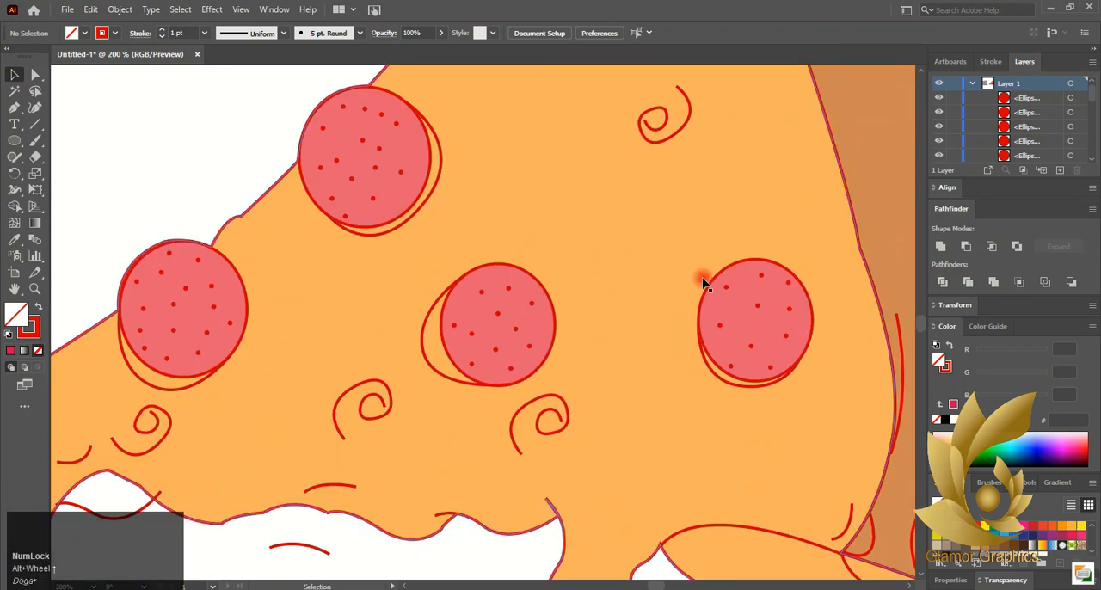
click(768, 319)
scroll(769, 323, up, 2)
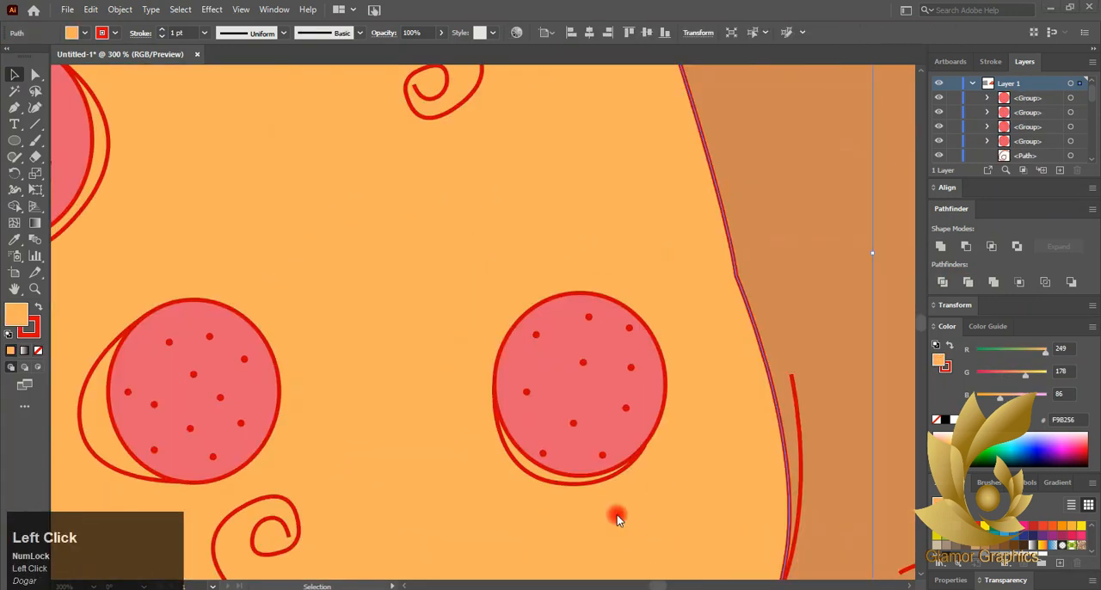
click(609, 478)
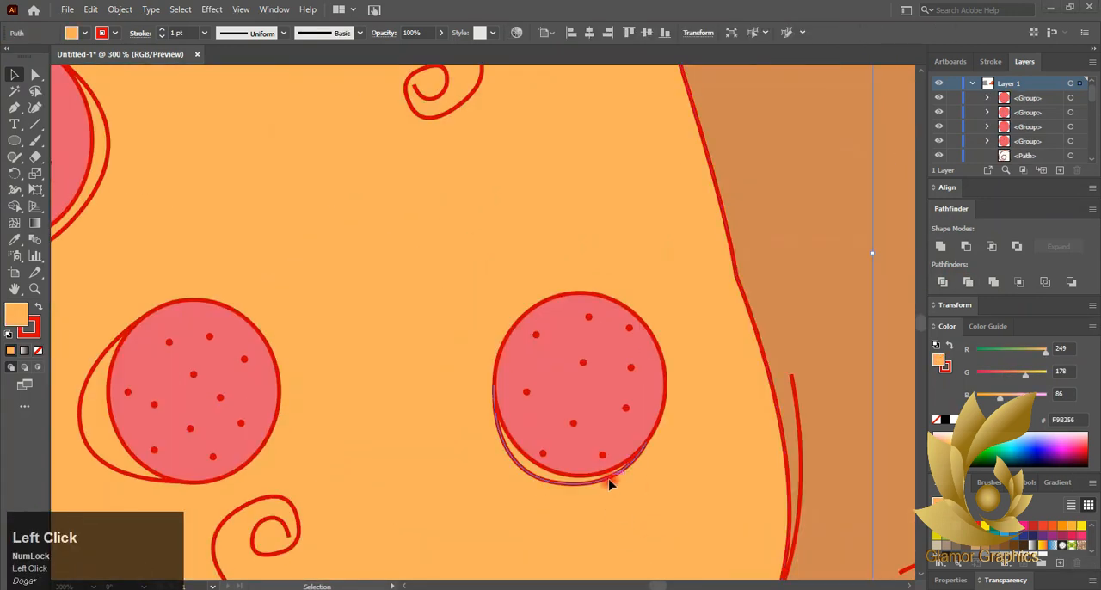
click(1082, 535)
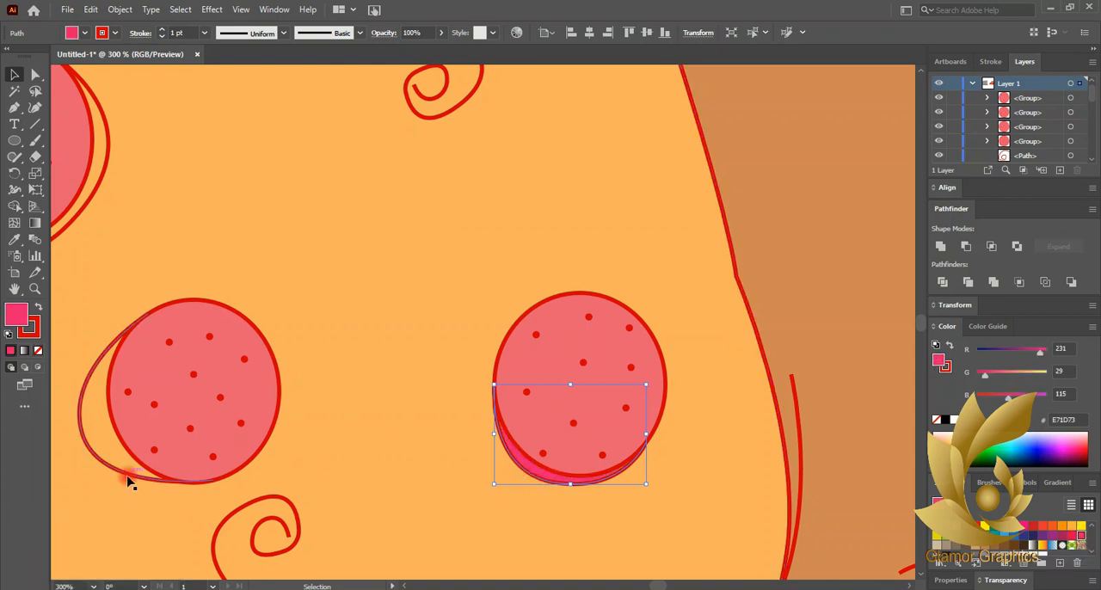
click(79, 396)
drag(79, 396, 95, 383)
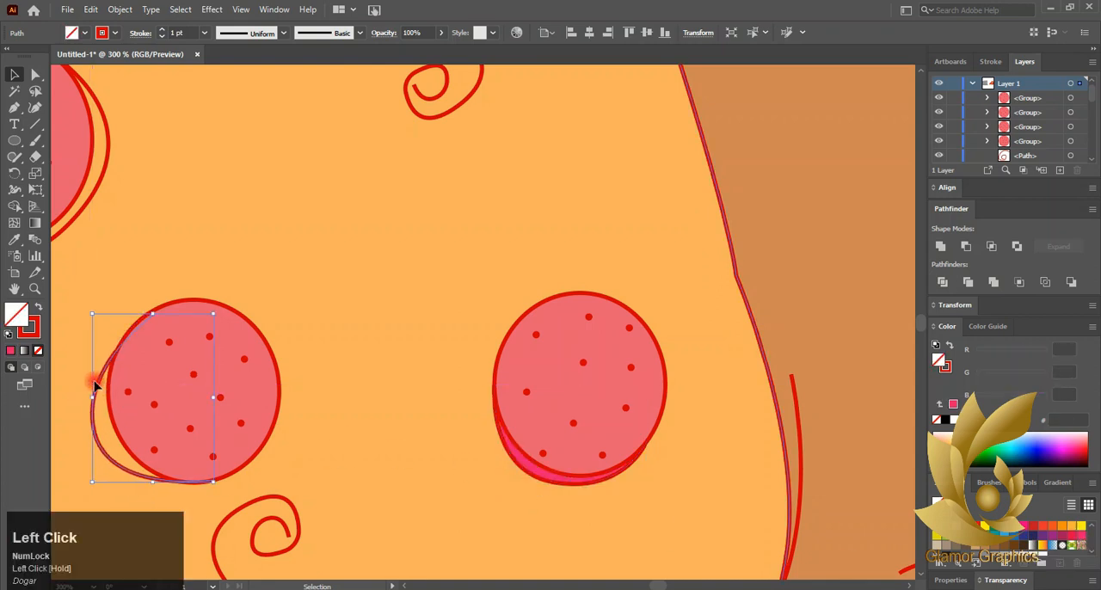
key(ctrl+z)
- Move the middle pepperoni's edge curve anchor slightly inward and fill that edge with pink E71D73
click(36, 75)
drag(83, 436, 86, 434)
click(955, 407)
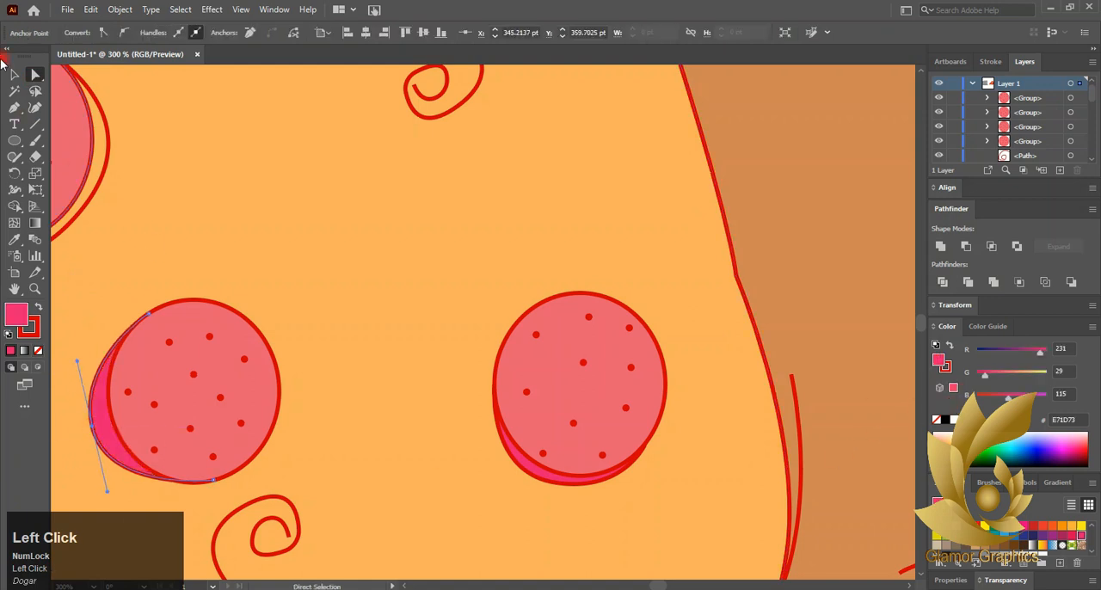
- Fill the edge curves of the two pepperoni along the slice's slanted side with pink E71D73
key(v)
scroll(126, 258, left, 5)
drag(296, 219, 297, 220)
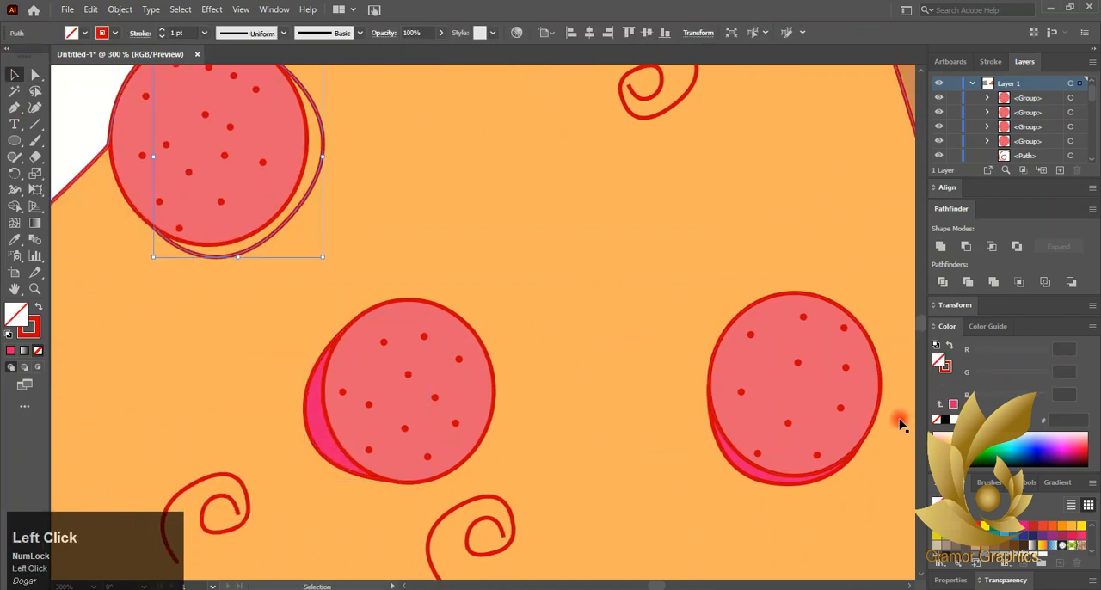
click(952, 405)
scroll(430, 405, down, 2)
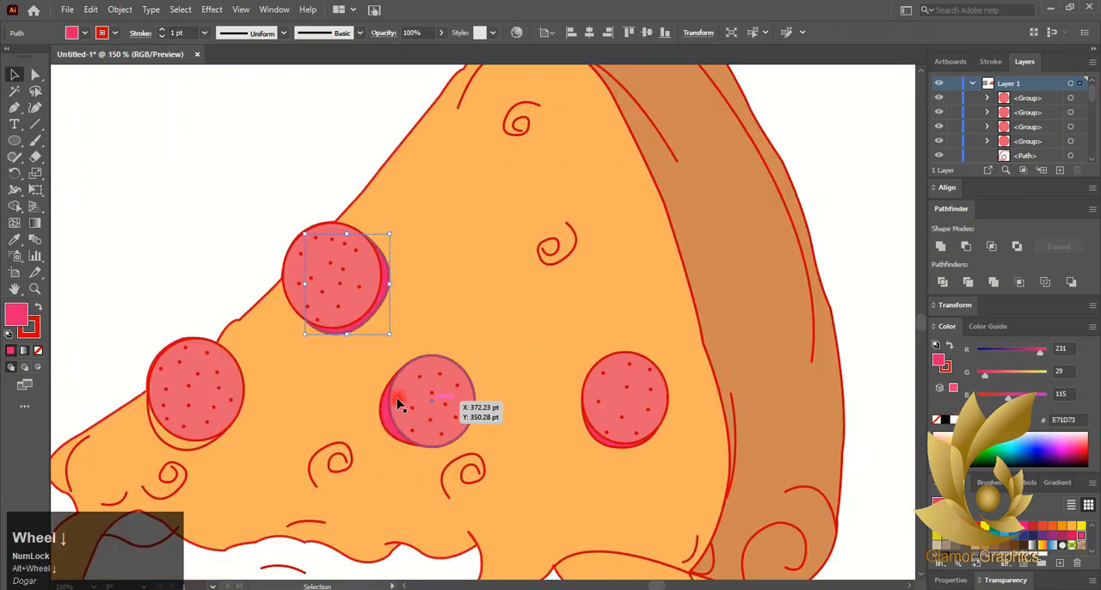
click(191, 447)
click(1084, 545)
click(172, 332)
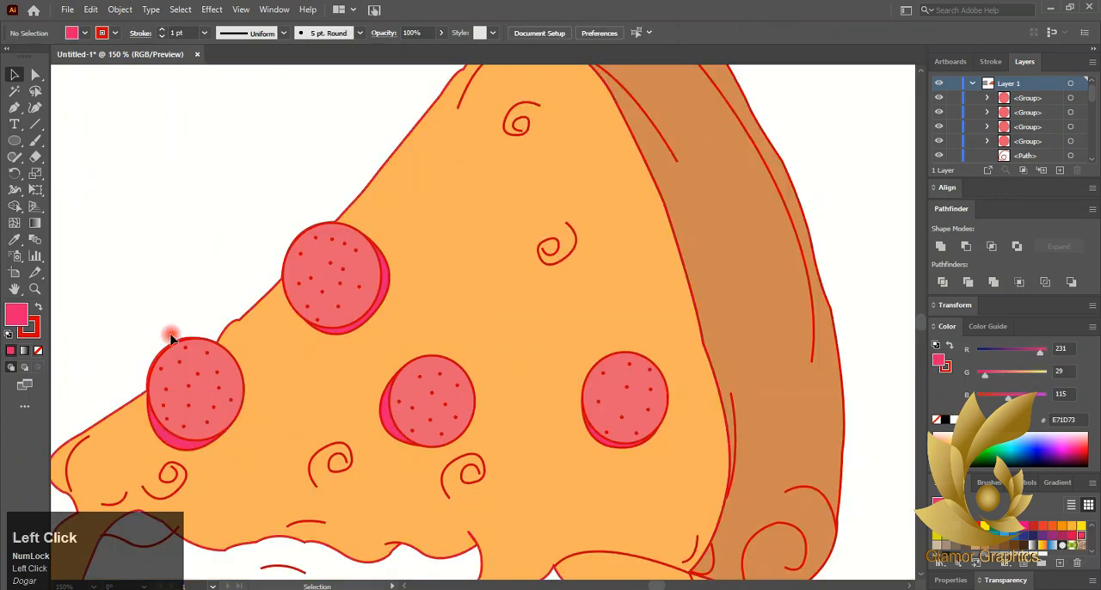
- Nudge the outline of the lower-left pepperoni slightly
click(167, 357)
alt+scroll(164, 363, up, 3)
drag(157, 367, 157, 370)
click(276, 232)
alt+scroll(438, 268, down, 4)
scroll(569, 264, up, 1)
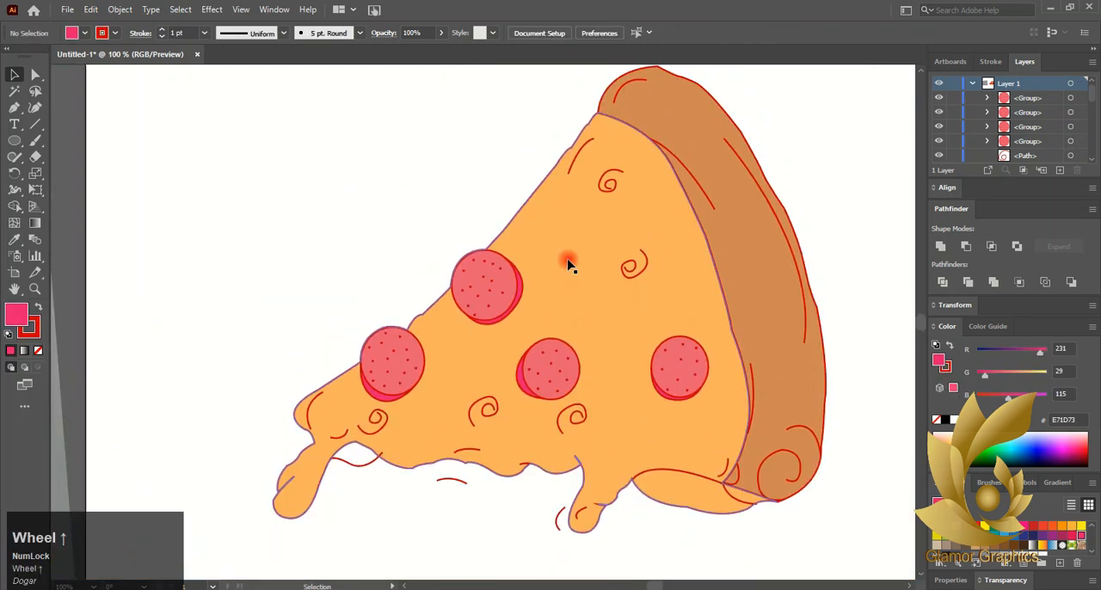
- Apply the 5 pt. Flat brush to the accent lines on the crust and upper cheese, and nudge the short line beneath the cheese upward
click(582, 148)
shift+click(711, 193)
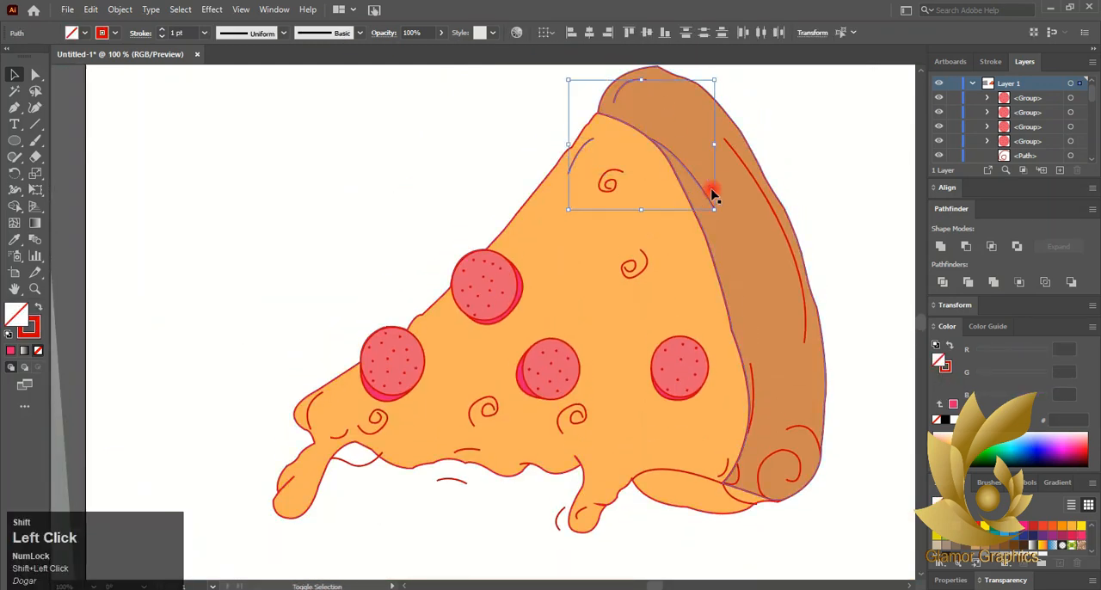
shift+click(762, 189)
shift+click(757, 381)
shift+click(785, 454)
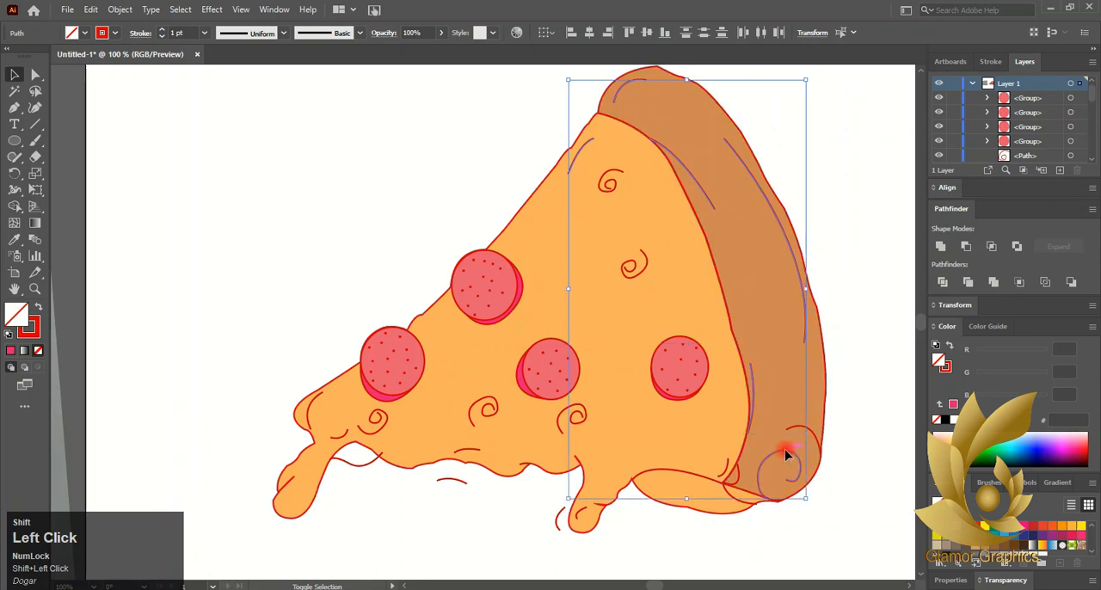
shift+click(797, 434)
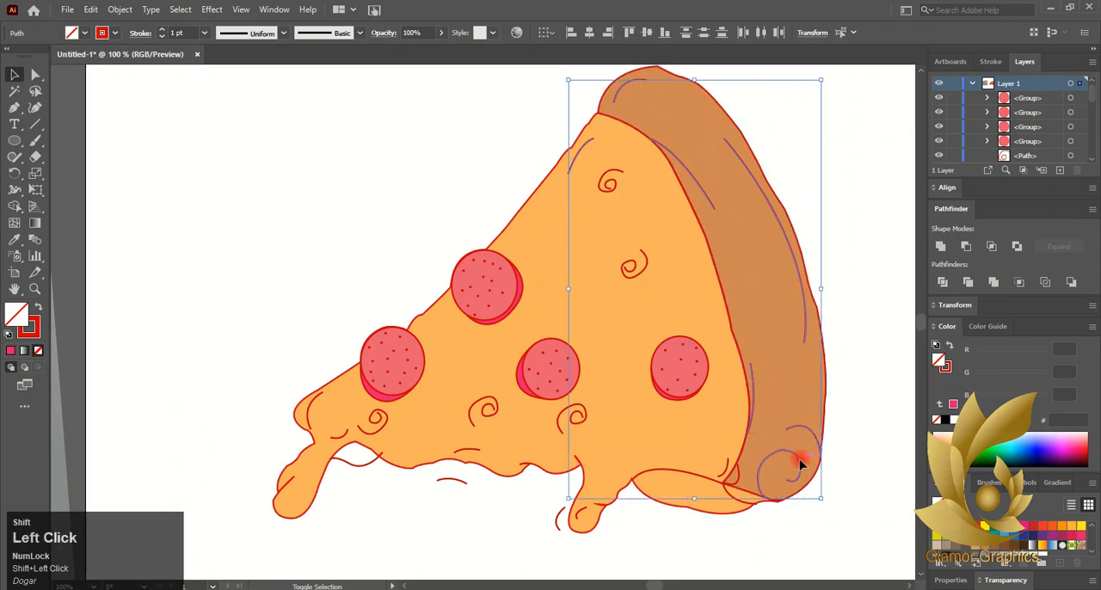
shift+click(798, 462)
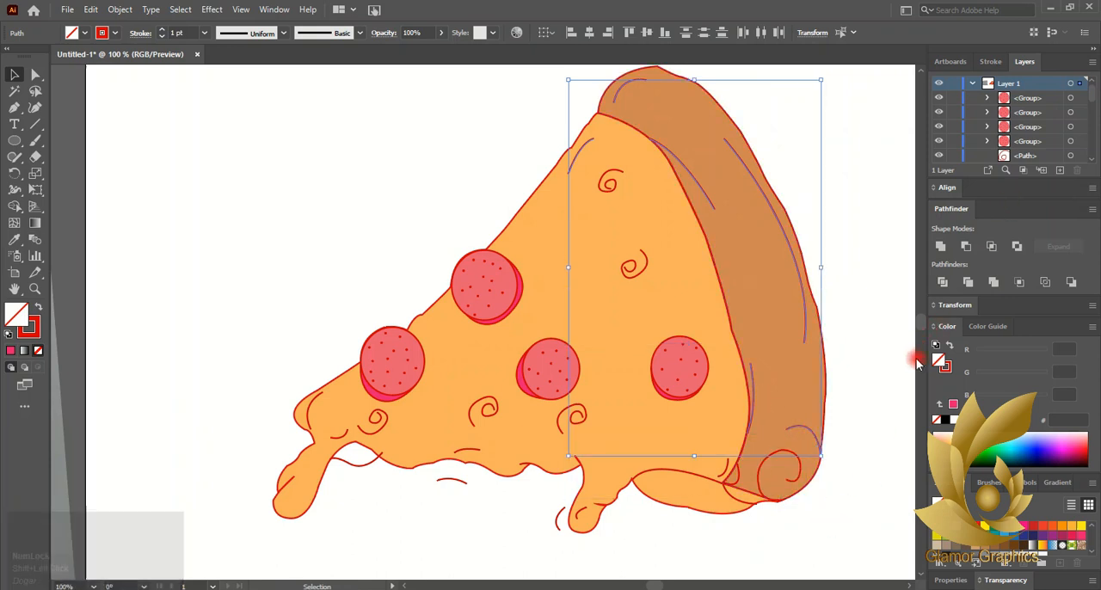
click(35, 142)
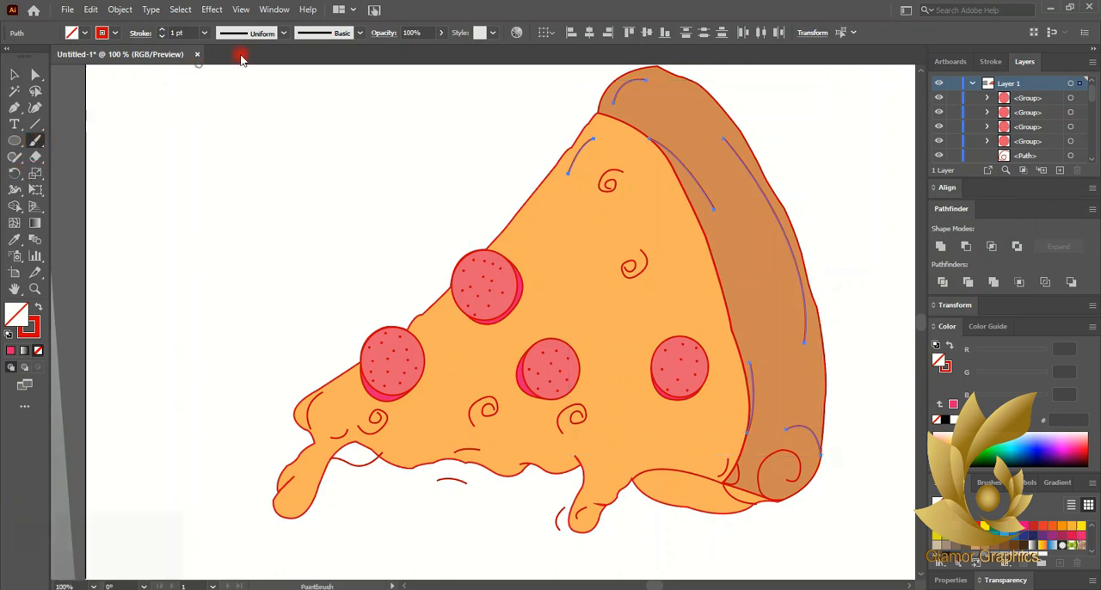
click(474, 542)
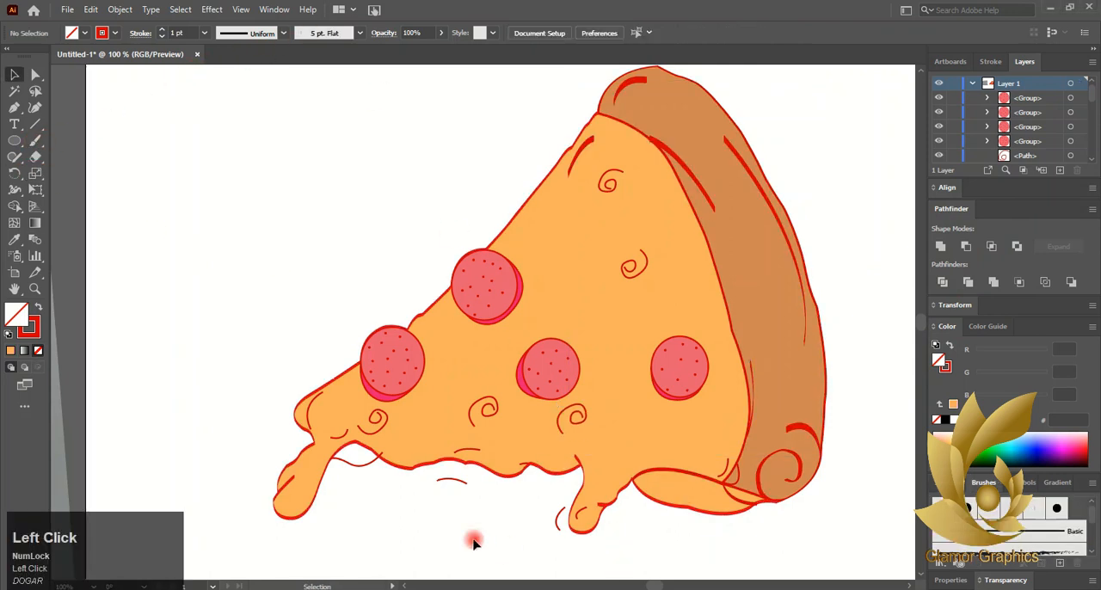
drag(458, 486, 455, 479)
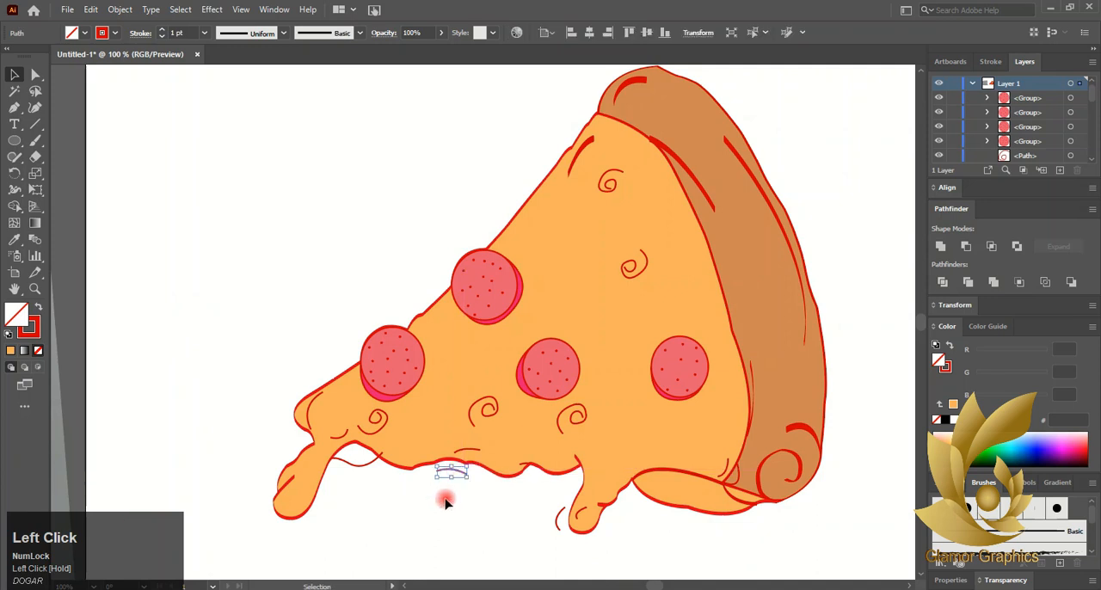
click(366, 471)
- Draw a circle about 19.24 pt wide on the blank area beside the slice and swap its stroke color to the fill
click(14, 140)
drag(253, 219, 281, 244)
click(38, 307)
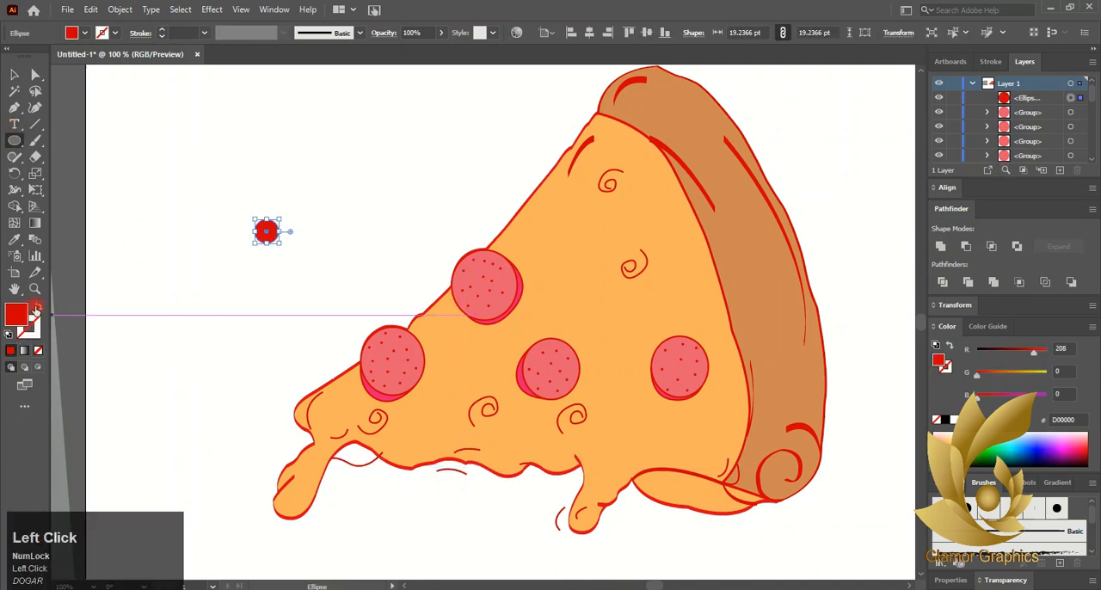
click(14, 75)
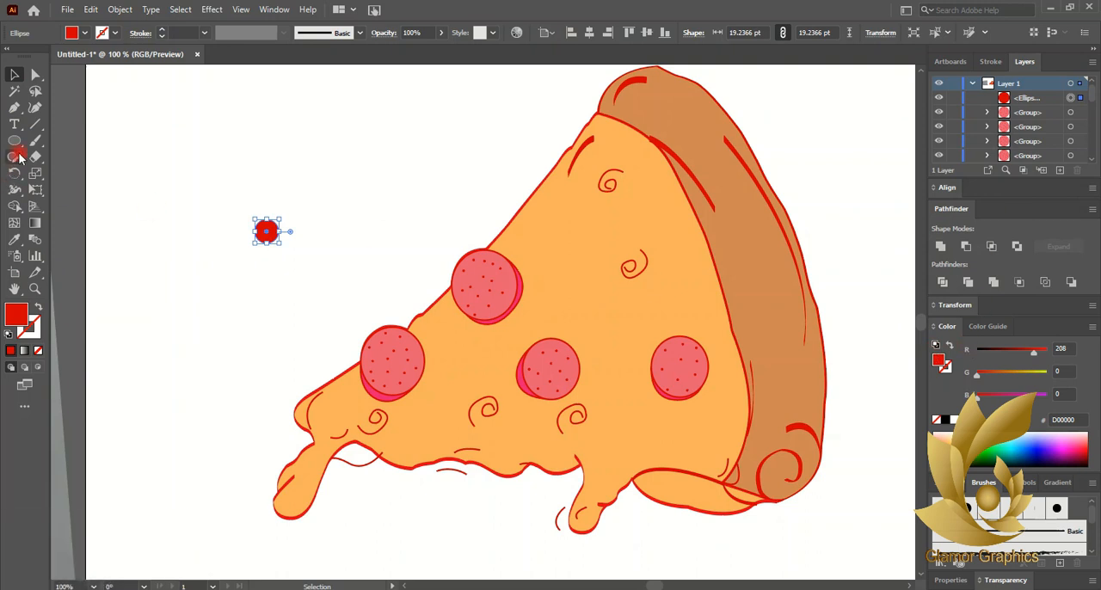
- Copy the pepperoni's light pinkish red fill to the small circle with the Eyedropper and remove its stroke
click(15, 238)
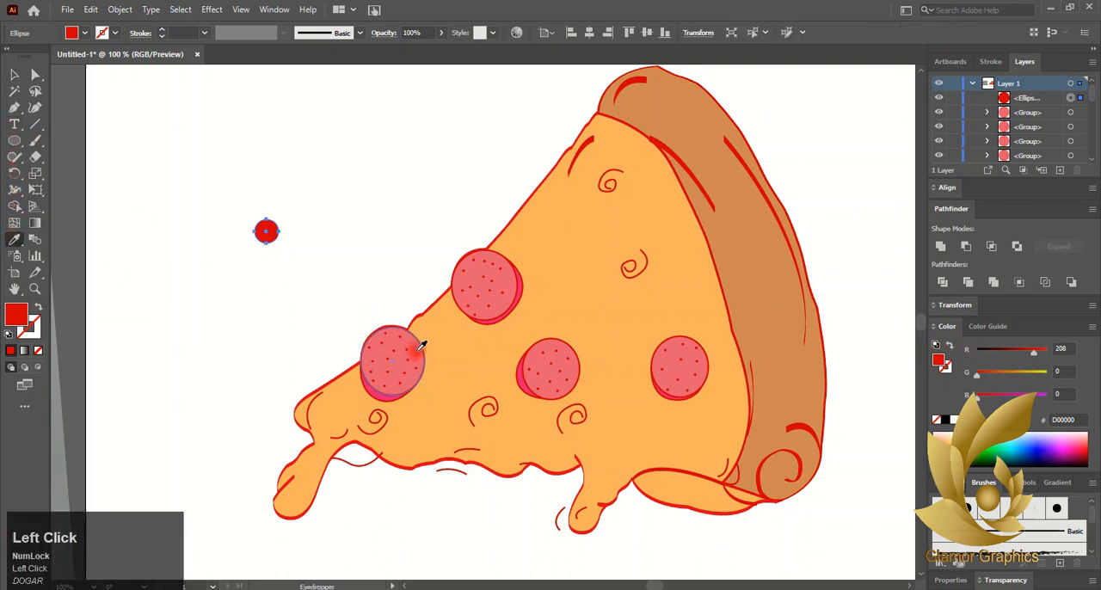
click(421, 345)
key(v)
click(38, 336)
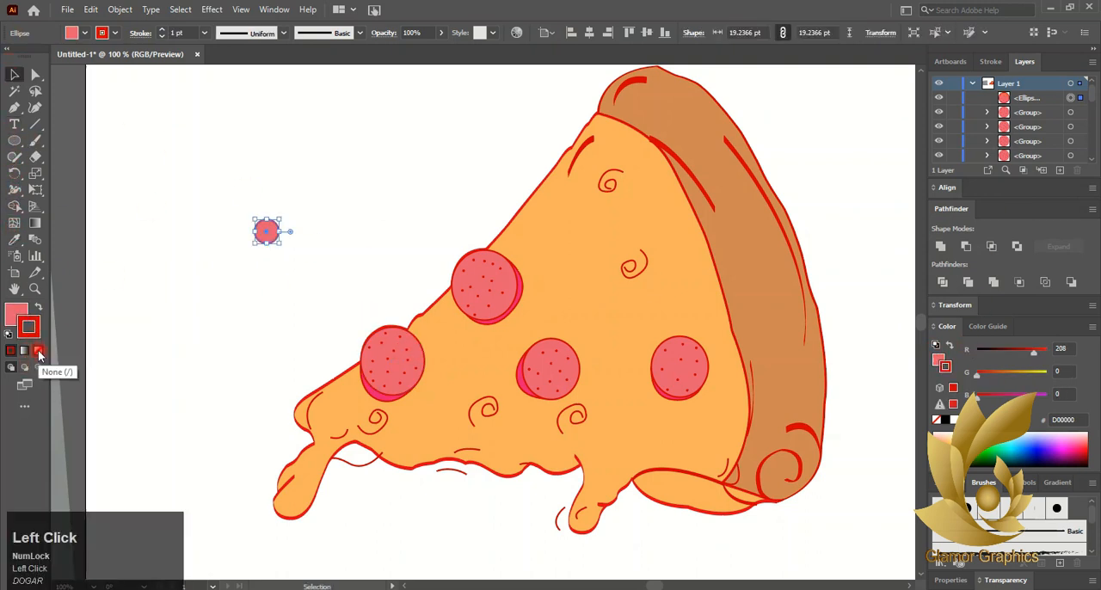
click(38, 351)
click(22, 312)
click(141, 293)
- Scale the small circle to about 14.86 pt and place copies of it on the five curls across the cheese
drag(267, 233, 502, 413)
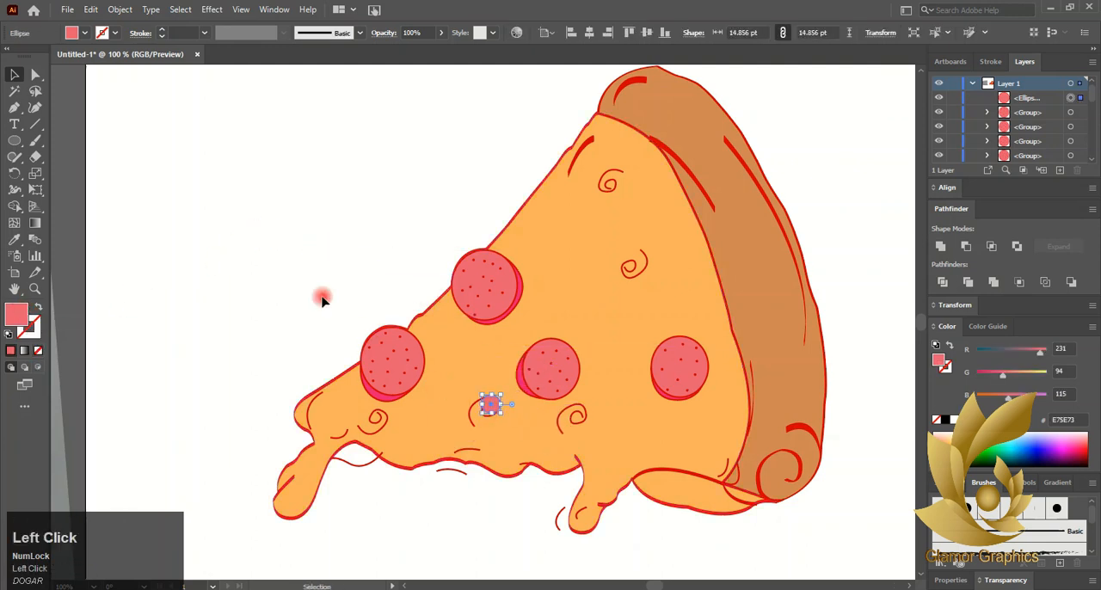
click(322, 298)
scroll(456, 408, up, 3)
drag(571, 410, 689, 184)
scroll(572, 412, down, 3)
- Delete the five red curls around the small circles on the cheese, leaving only the circles
click(704, 178)
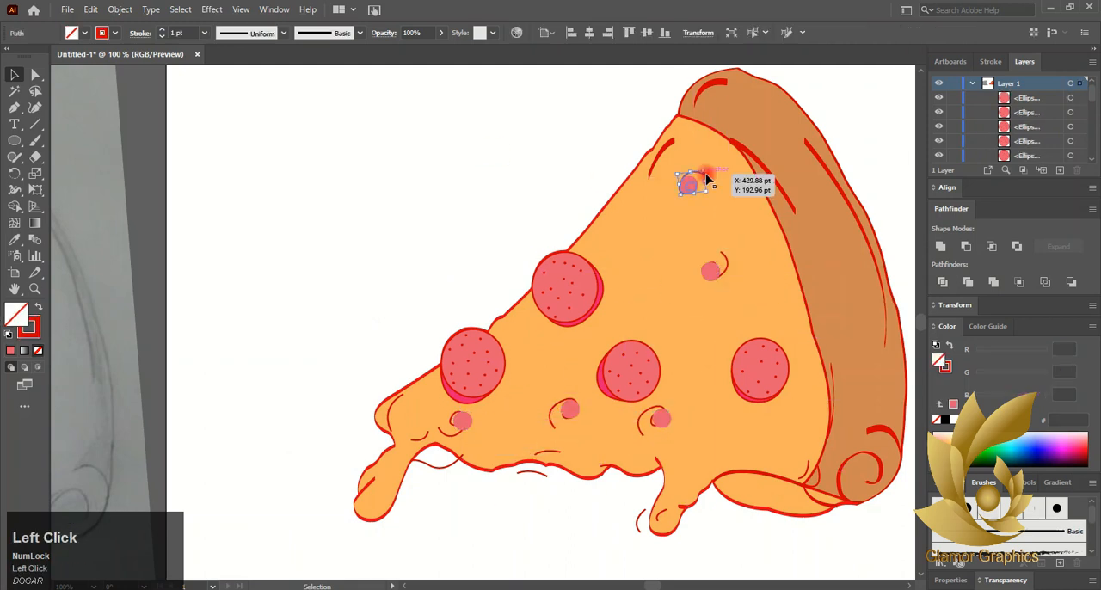
click(379, 292)
click(704, 177)
click(703, 179)
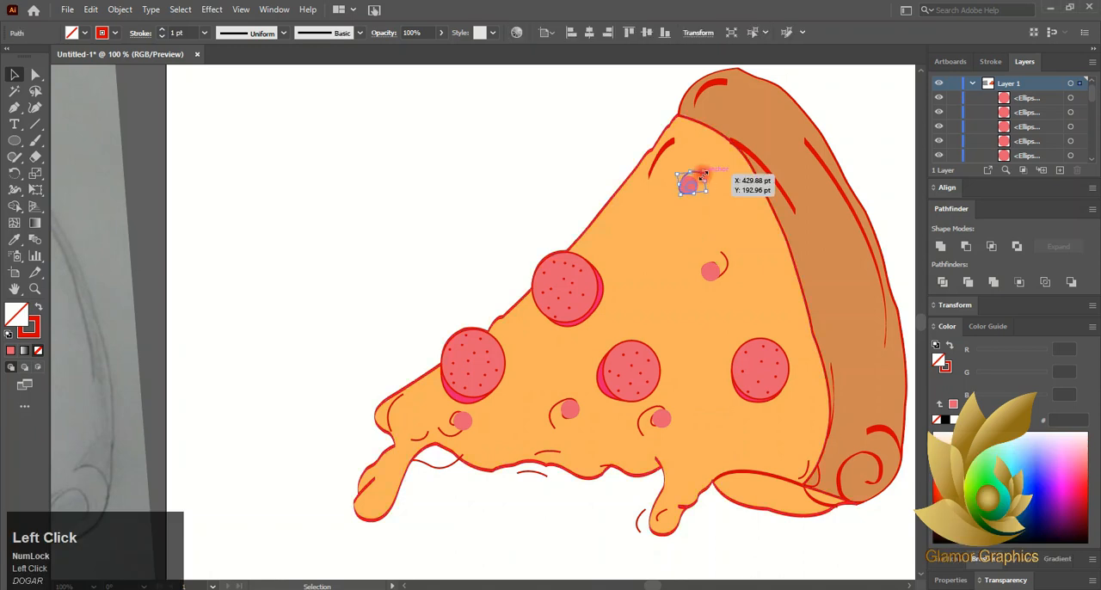
key(Delete)
click(725, 258)
key(Delete)
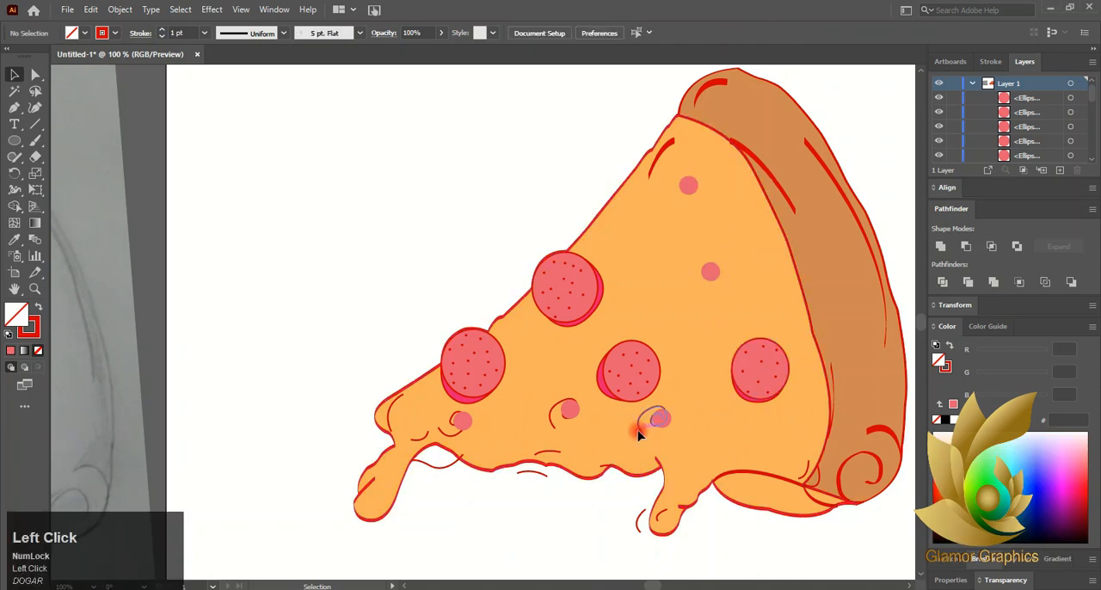
click(642, 421)
key(Delete)
click(554, 420)
key(Delete)
click(455, 437)
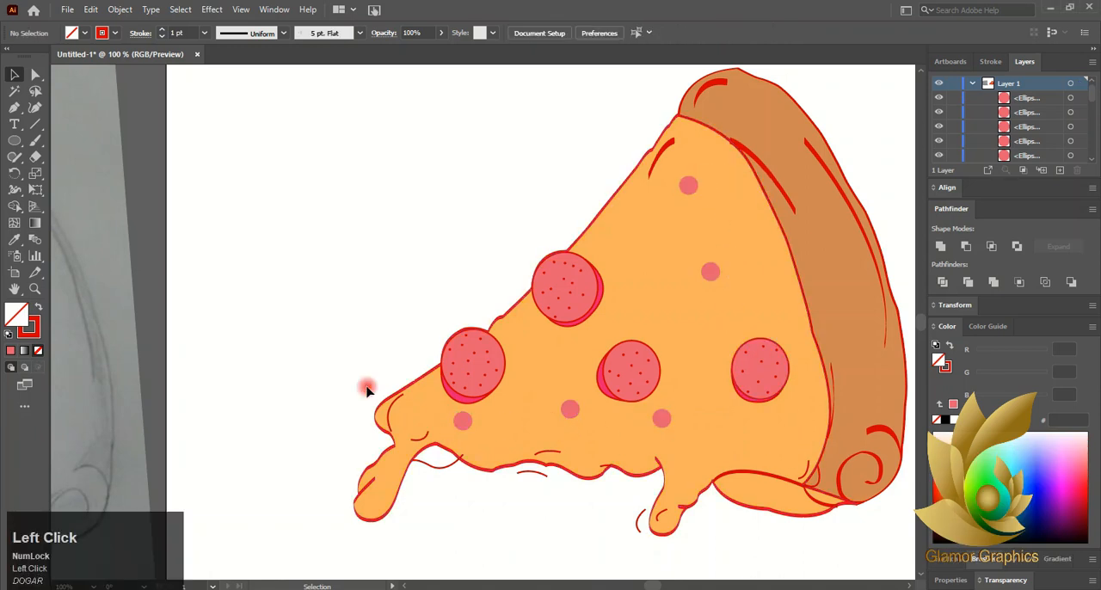
- Draw a short curved line from the bottom of the small circle nearest the slice tip and set its stroke to purplish pink D056B3
click(15, 108)
alt+scroll(436, 460, up, 4)
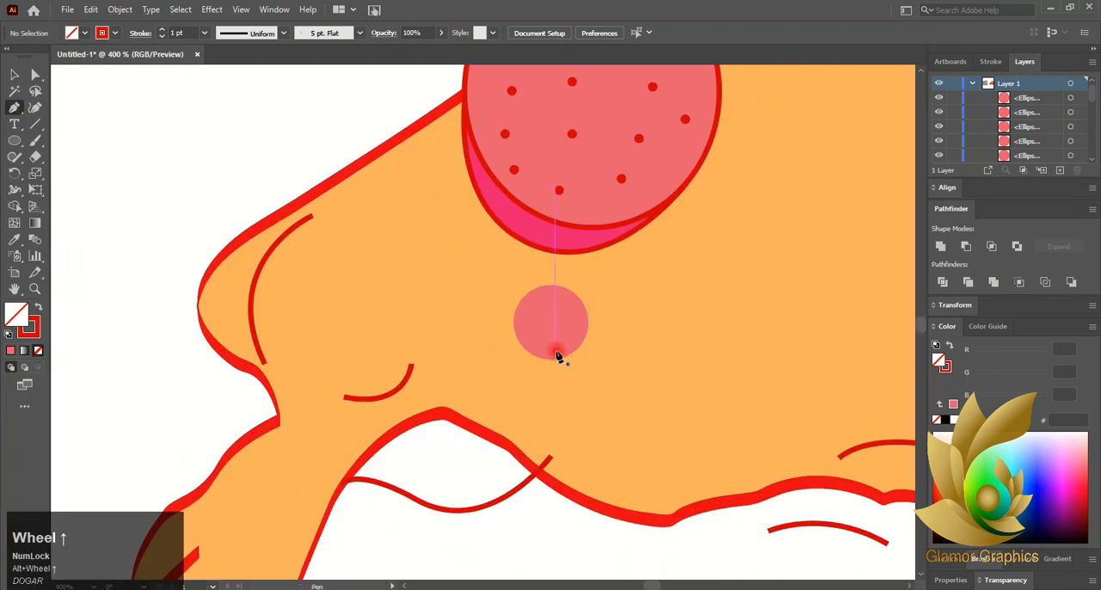
click(551, 359)
drag(474, 317, 455, 270)
click(14, 75)
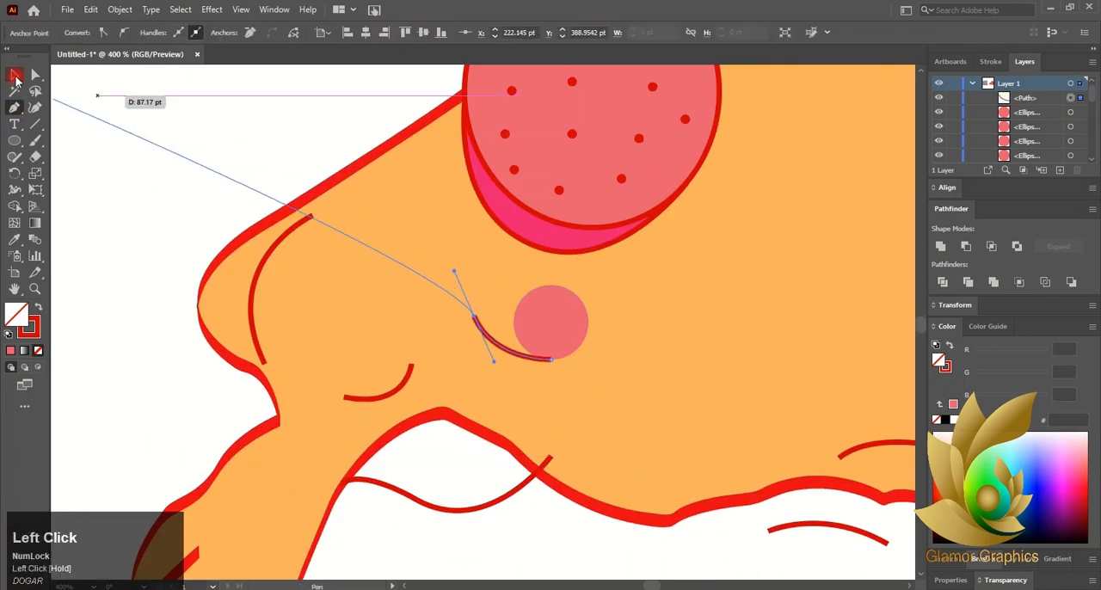
click(30, 332)
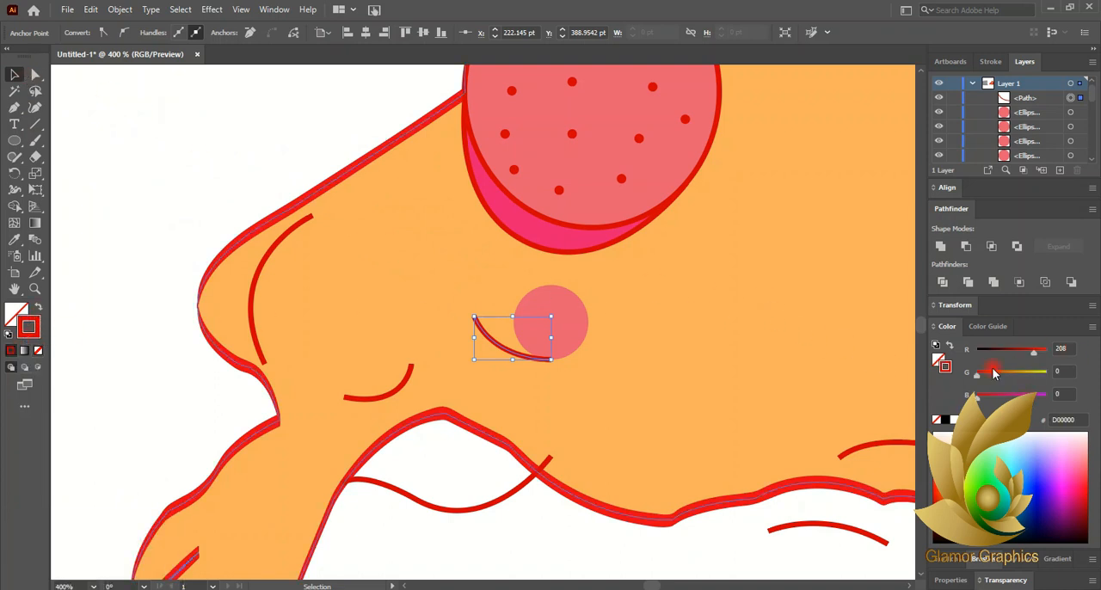
click(1022, 394)
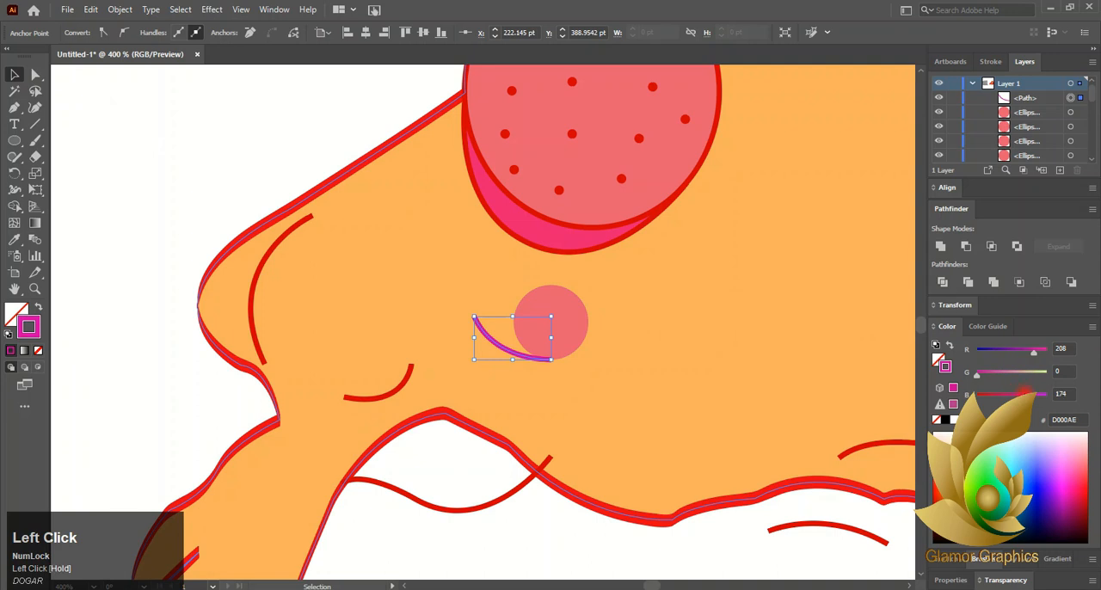
click(255, 430)
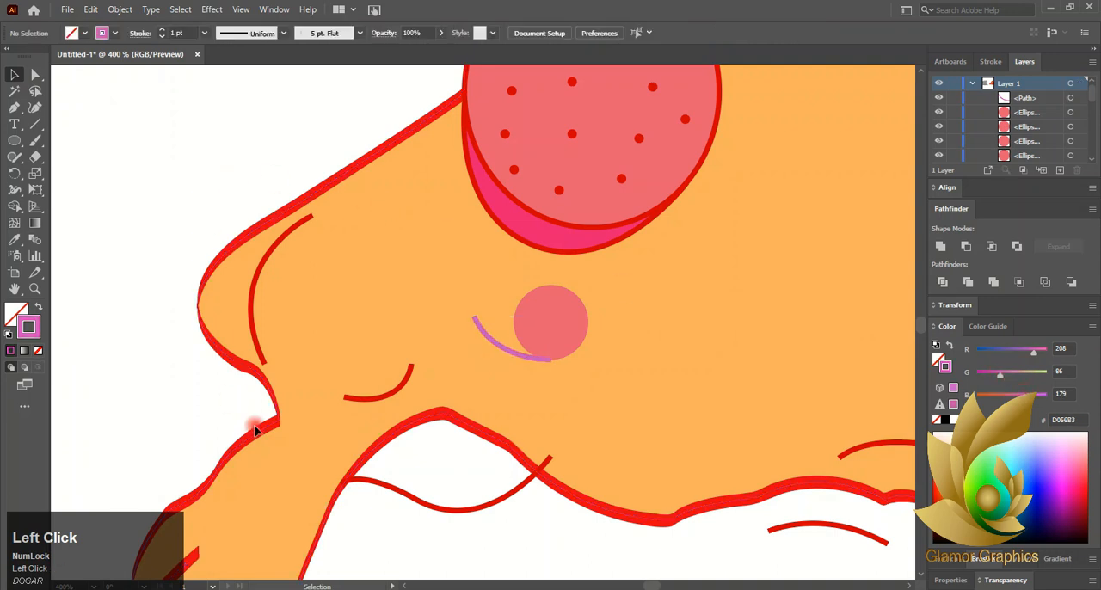
- Bring the small circle nearest the slice tip to the front, above its curved line
right_click(542, 361)
mouse_move(603, 270)
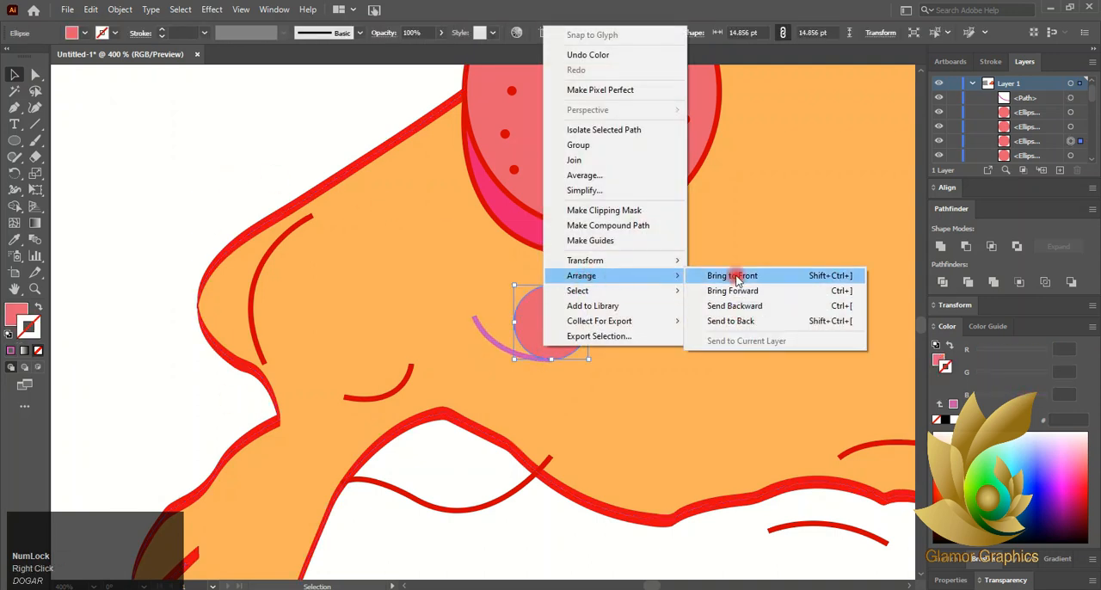
click(727, 342)
- Nudge the purplish curve slightly upward so its end tucks against the bottom edge of the small circle
scroll(546, 365, up, 4)
drag(558, 348, 560, 332)
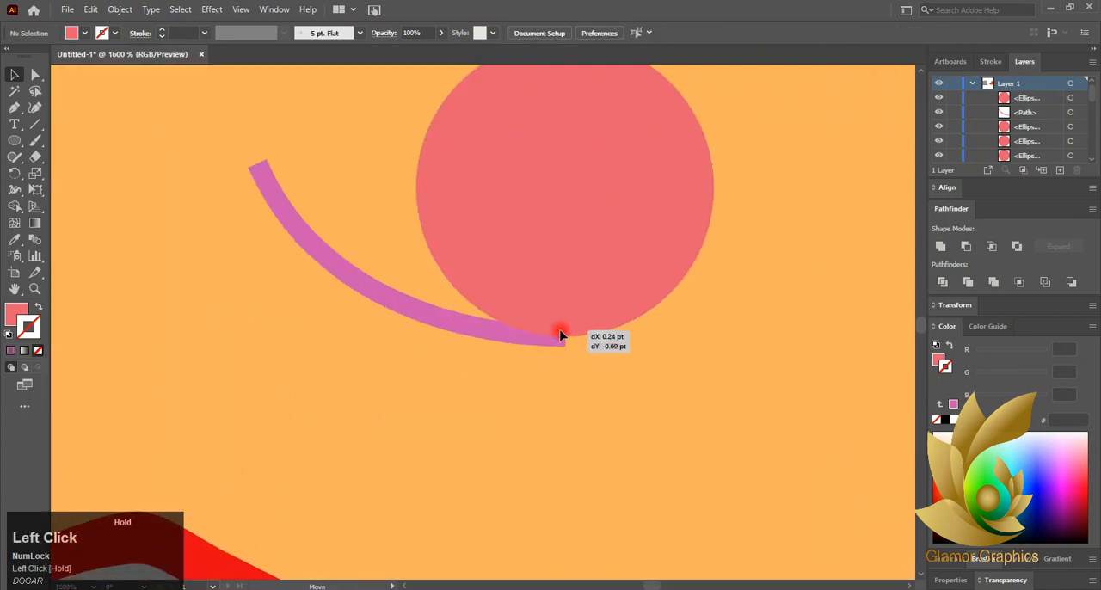
double_click(470, 320)
scroll(438, 359, down, 8)
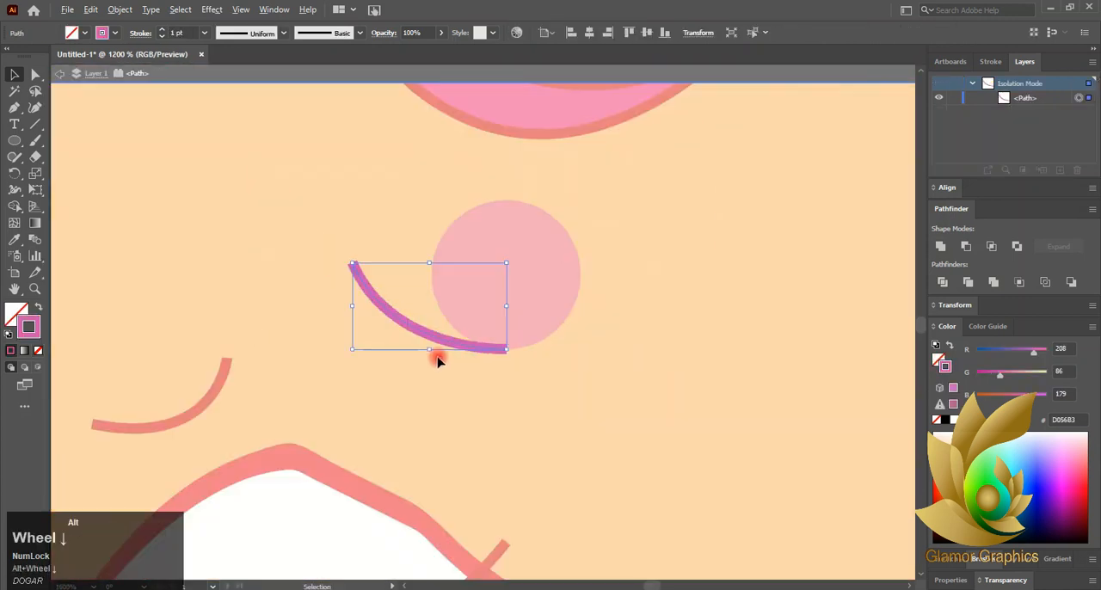
double_click(677, 375)
scroll(441, 360, up, 6)
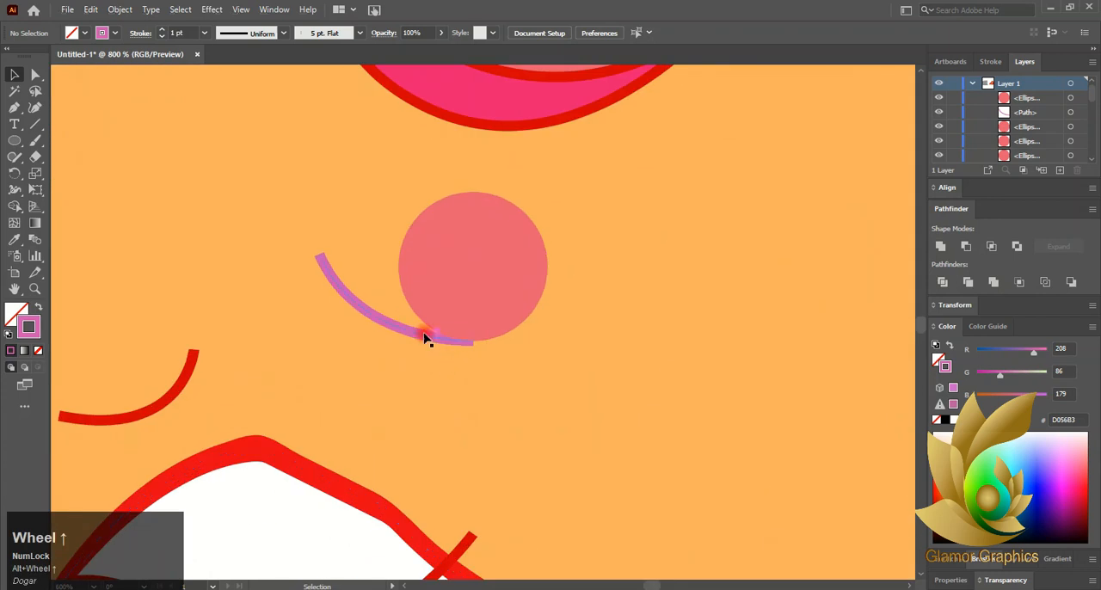
click(424, 337)
scroll(447, 342, up, 4)
drag(445, 277, 450, 256)
scroll(376, 284, down, 7)
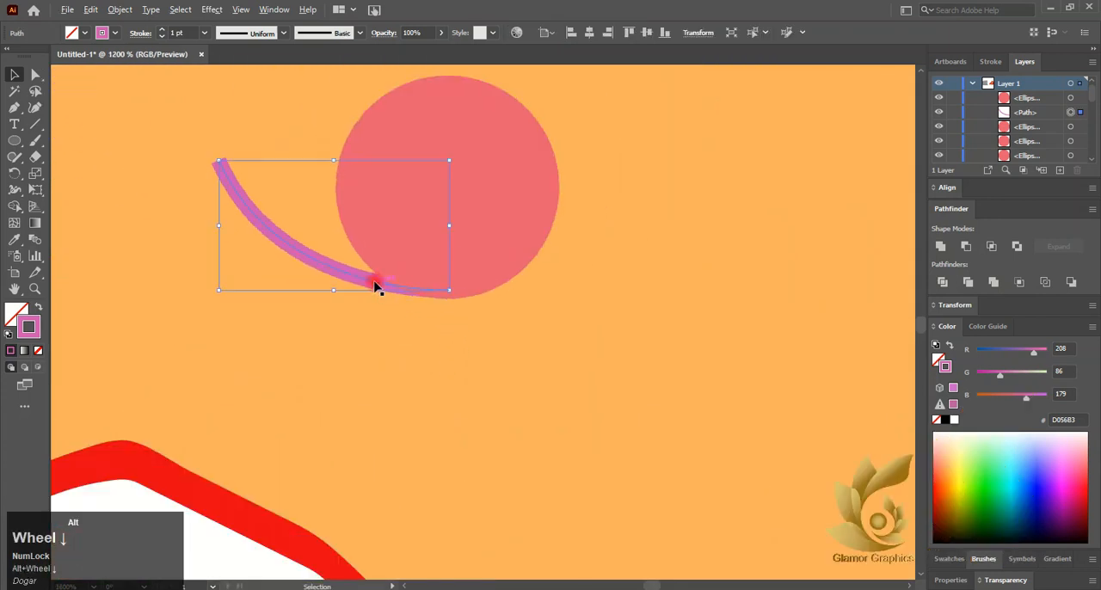
- Reshape the purplish curve by shifting its free end anchor inward and adjusting that anchor's direction handle
click(34, 75)
click(325, 243)
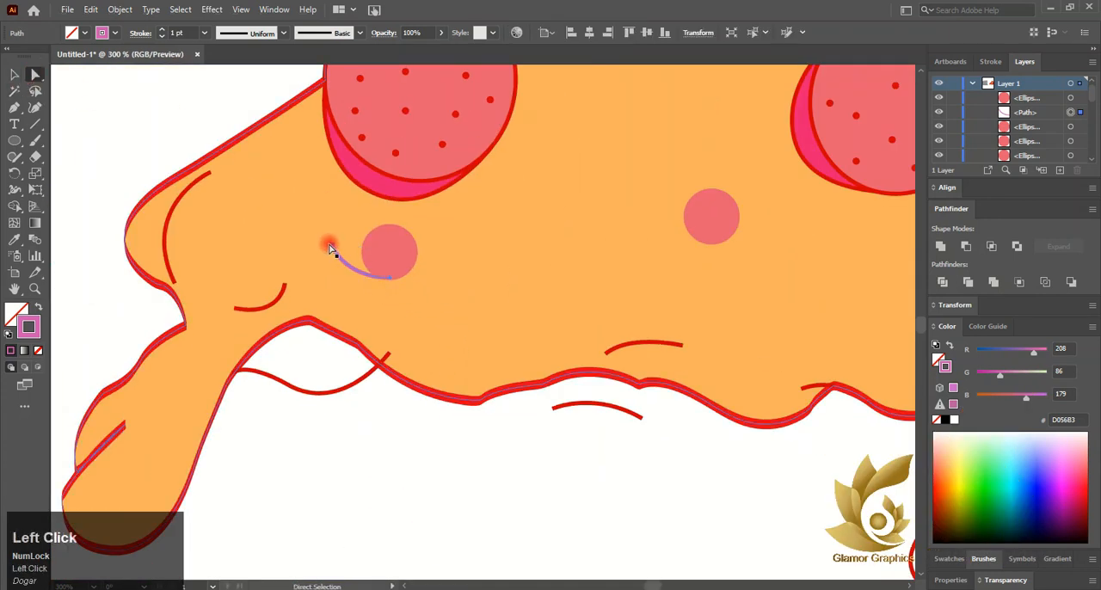
click(332, 246)
scroll(332, 245, up, 4)
drag(340, 248, 352, 249)
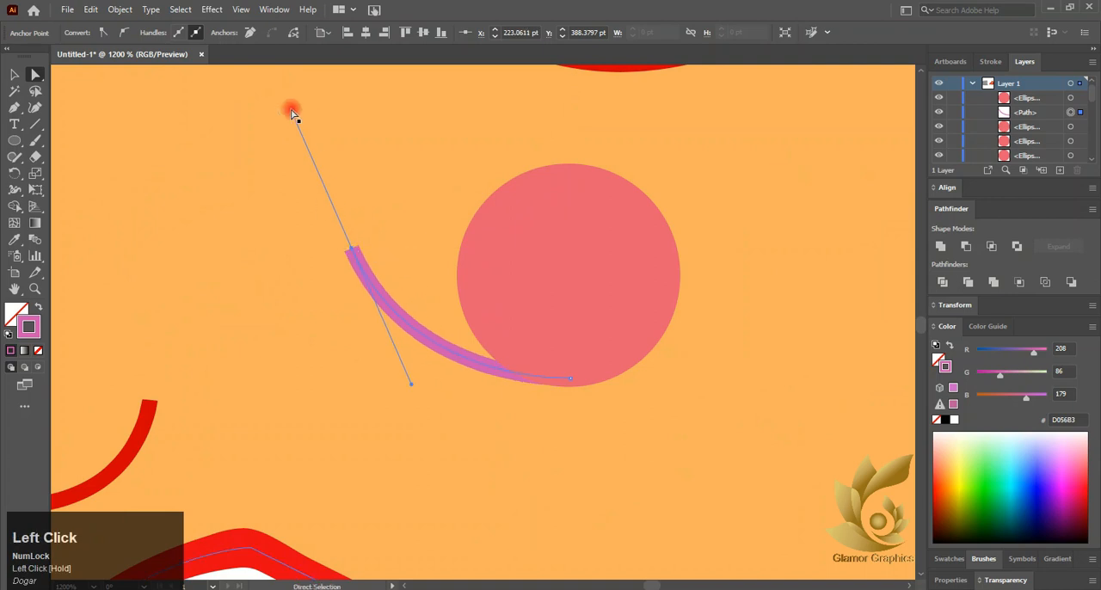
drag(296, 114, 339, 113)
scroll(308, 171, down, 5)
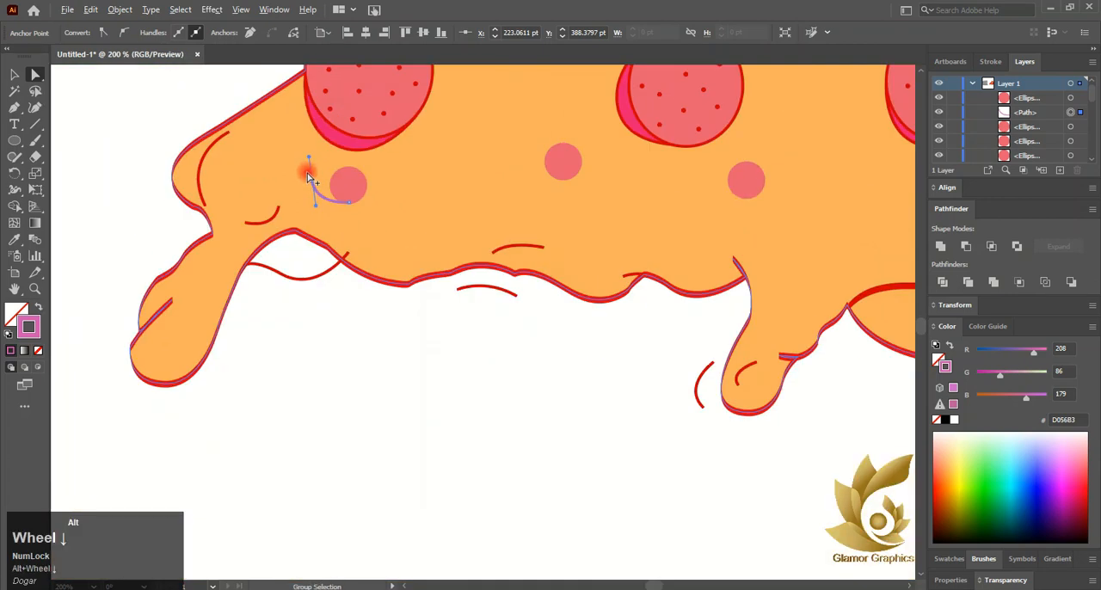
- Copy the purplish curve to the middle small circle in the lower row and rotate the copy slightly
click(14, 75)
click(63, 95)
drag(315, 189, 503, 174)
scroll(553, 177, up, 4)
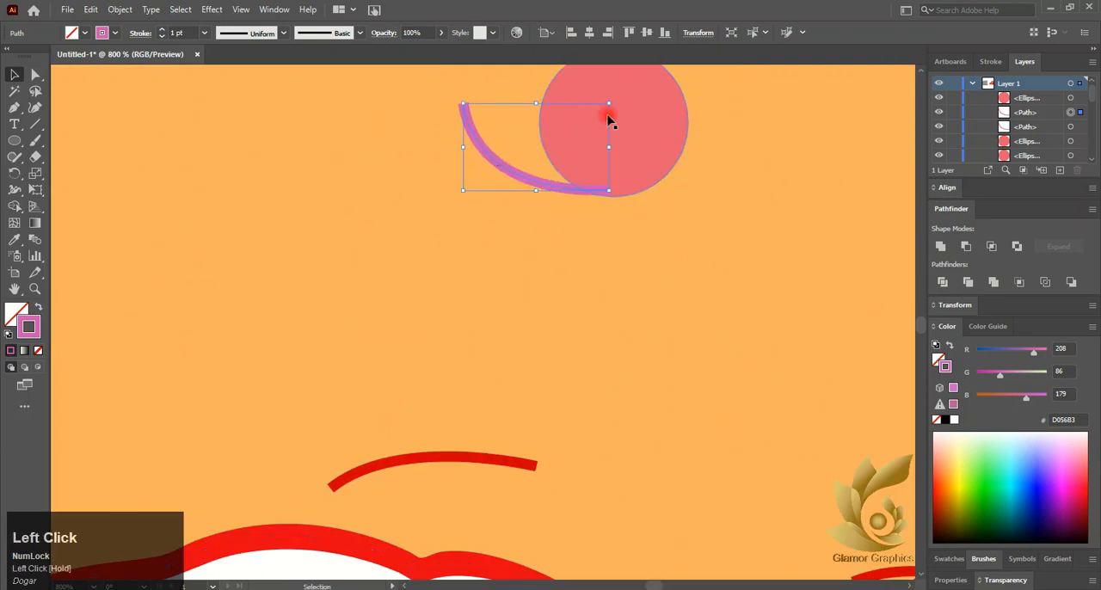
click(609, 118)
click(463, 102)
drag(456, 104, 595, 163)
- Bring the middle small circle in the lower row to the front so it covers the end of its curve
right_click(619, 143)
click(806, 394)
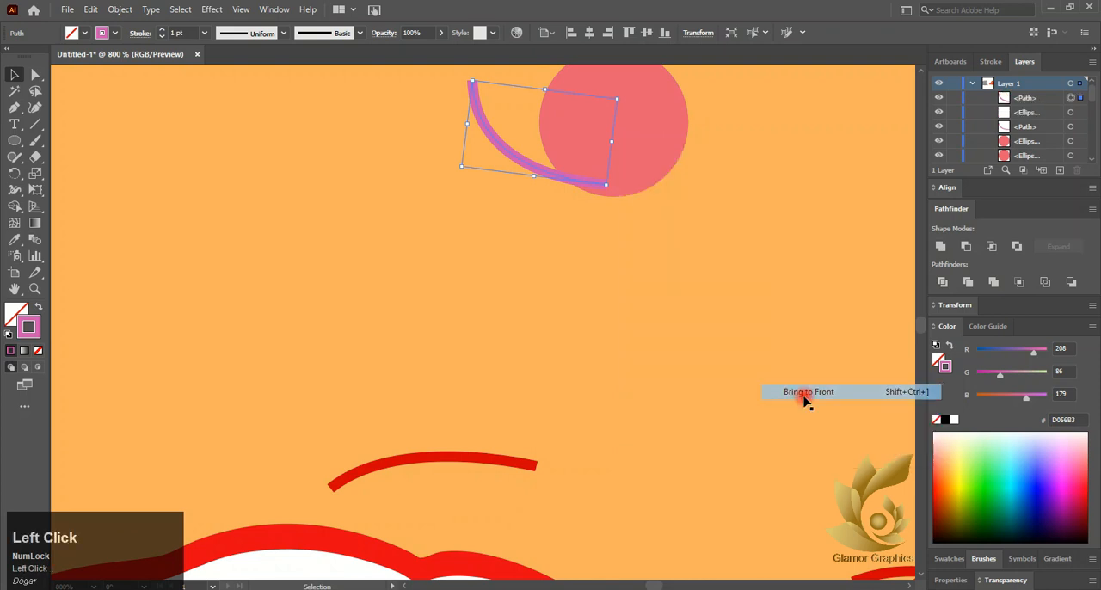
click(640, 154)
right_click(637, 145)
click(762, 393)
click(835, 403)
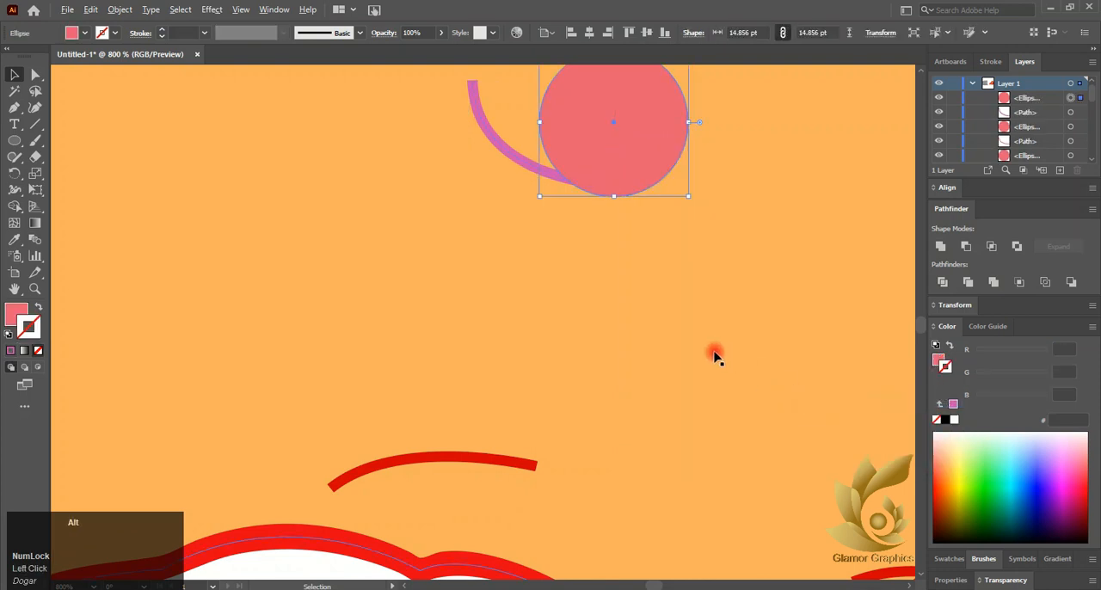
scroll(679, 338, down, 3)
scroll(680, 338, down, 2)
scroll(676, 336, down, 1)
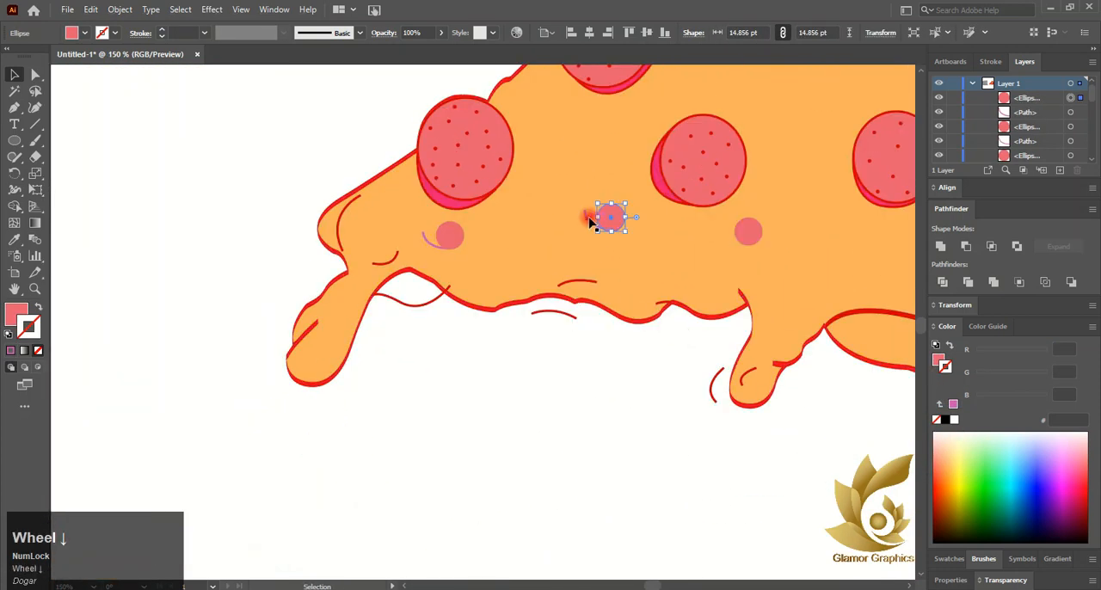
- Place copies of the purplish curve at the remaining three small circles: the last in the lower row and the two upper ones
drag(605, 217, 751, 245)
scroll(750, 246, right, 3)
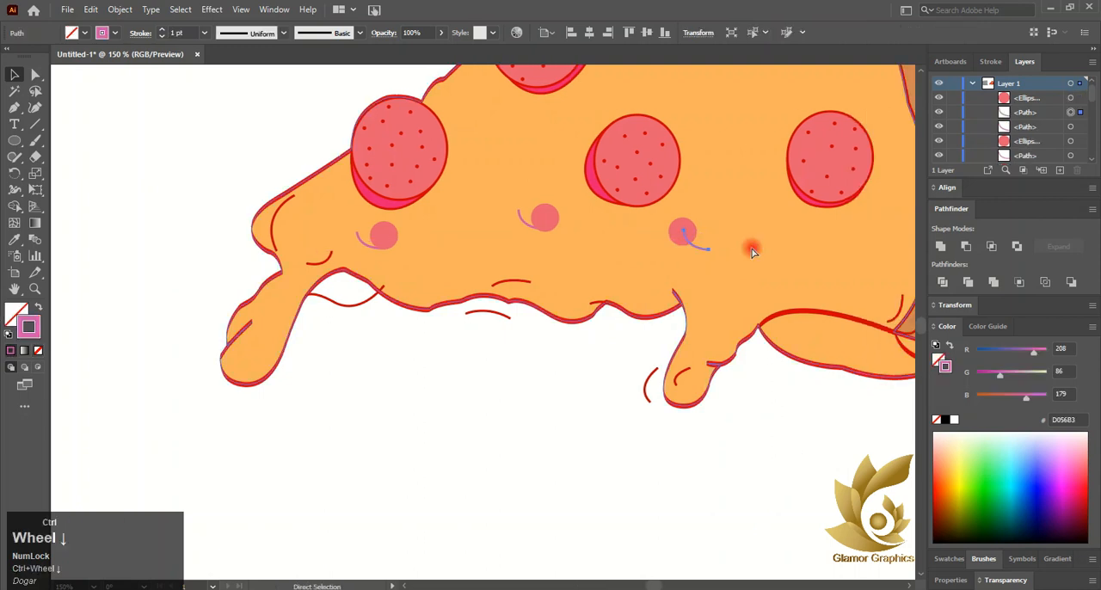
scroll(713, 238, up, 2)
drag(589, 325, 664, 107)
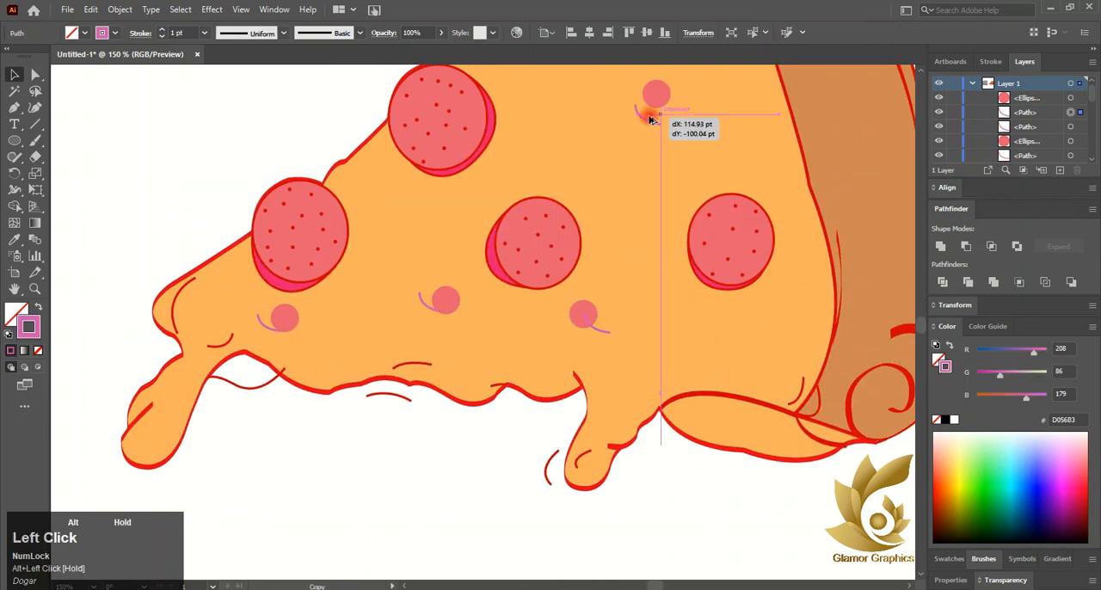
scroll(668, 111, up, 4)
drag(424, 471, 635, 145)
- Rotate the curve at the second small circle from the slice top and bring that circle to the front
click(499, 130)
click(693, 238)
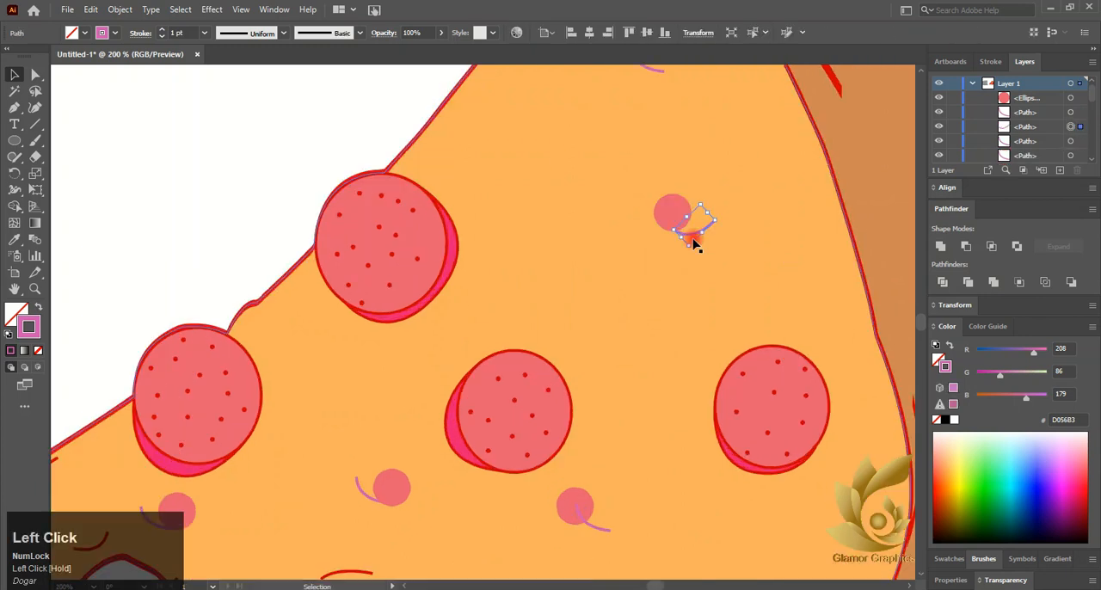
scroll(693, 237, up, 5)
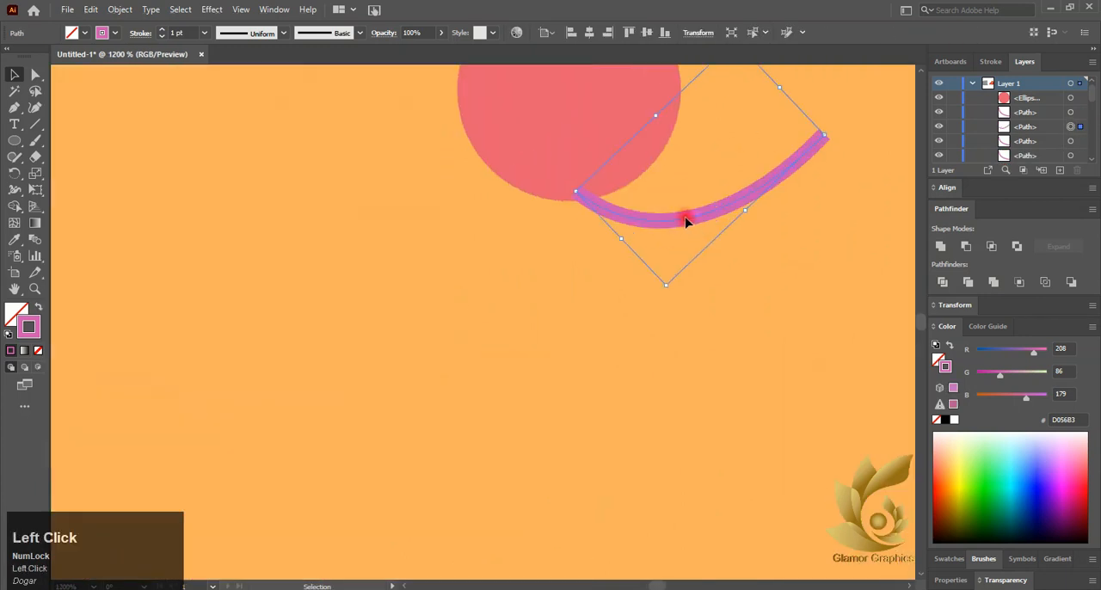
right_click(568, 101)
mouse_move(602, 346)
click(728, 352)
scroll(594, 309, down, 3)
scroll(594, 310, down, 2)
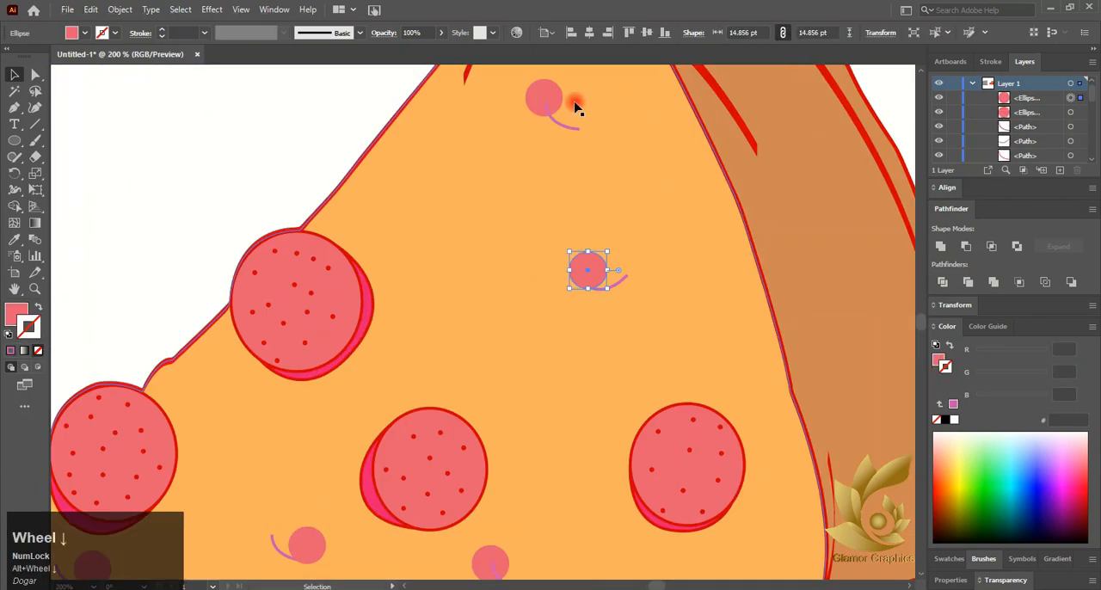
- Rotate and move the curve under the topmost small circle, and bring the circle in front of it
click(547, 101)
scroll(547, 100, up, 4)
drag(519, 163, 457, 235)
click(622, 315)
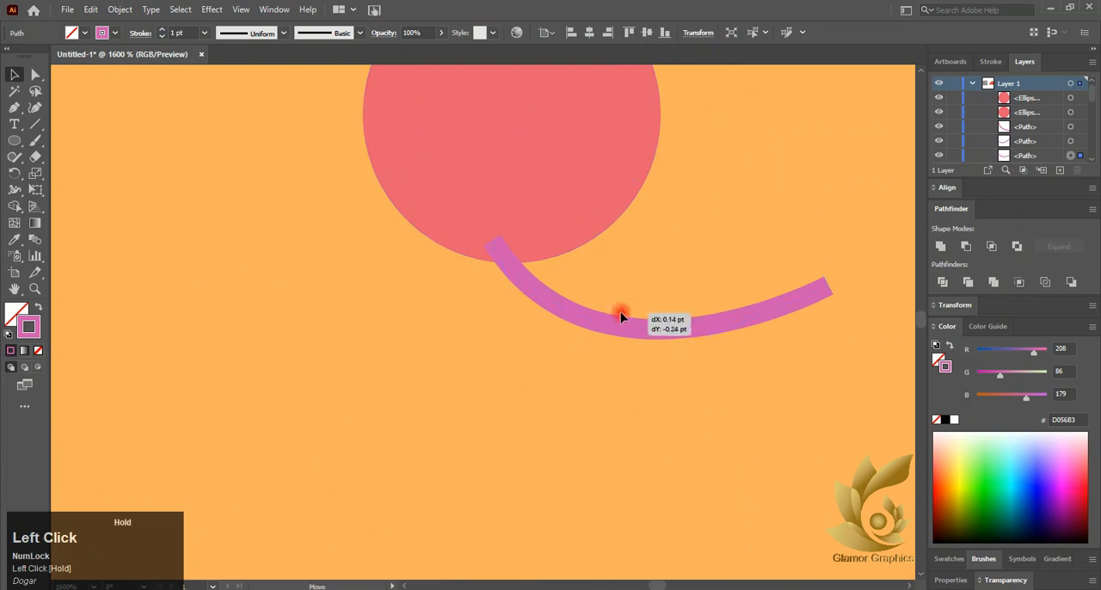
click(600, 322)
drag(600, 328, 541, 290)
right_click(504, 204)
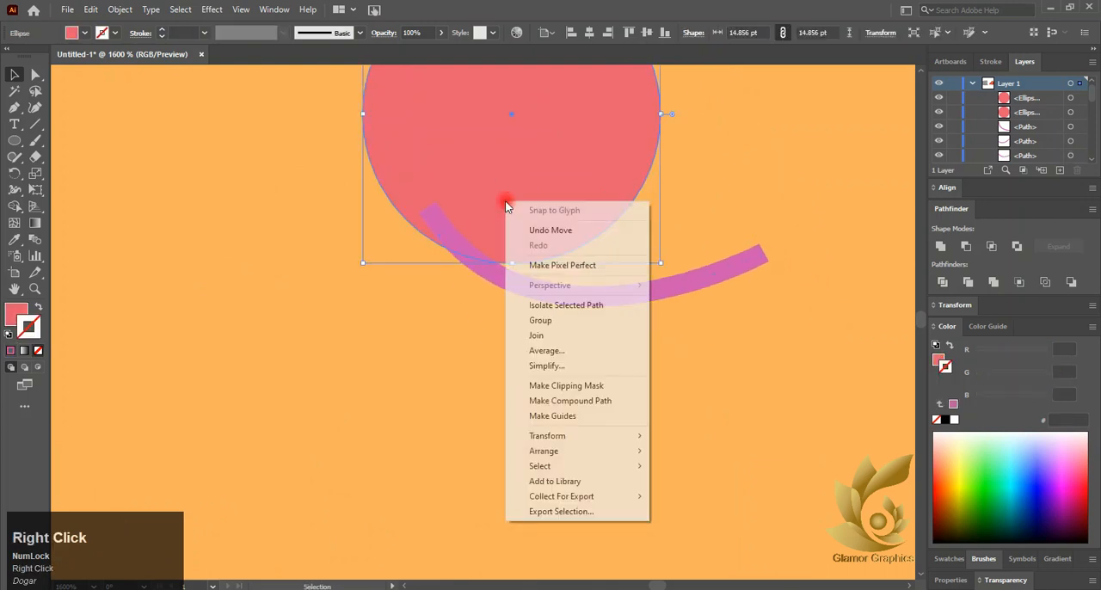
click(553, 450)
click(701, 450)
scroll(522, 310, down, 7)
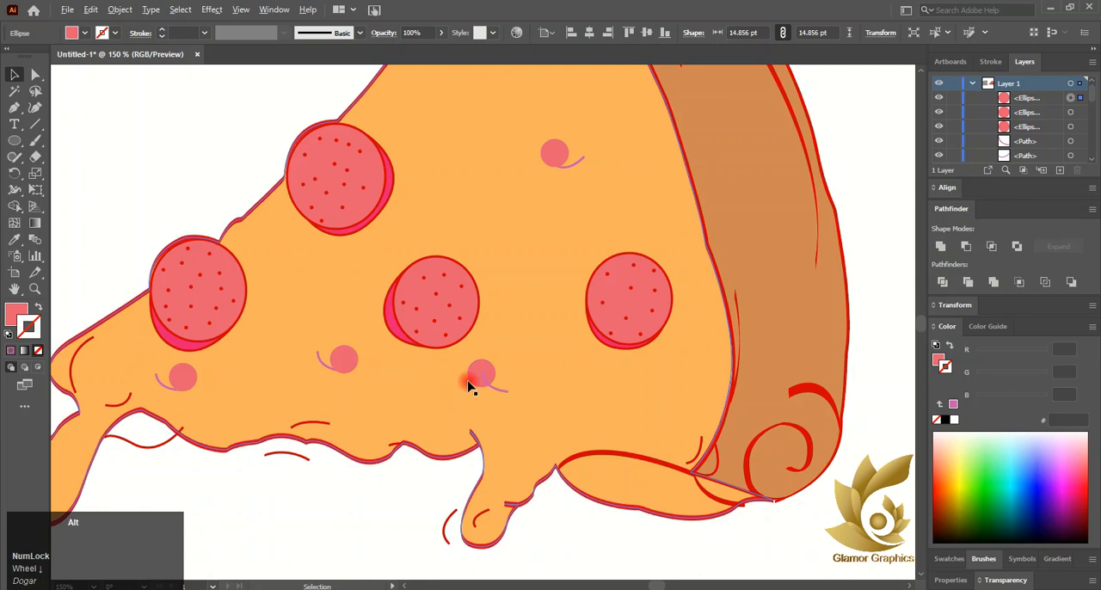
- Rotate the curve at the last small circle in the lower row and bring that circle to the front
scroll(469, 387, up, 5)
click(568, 428)
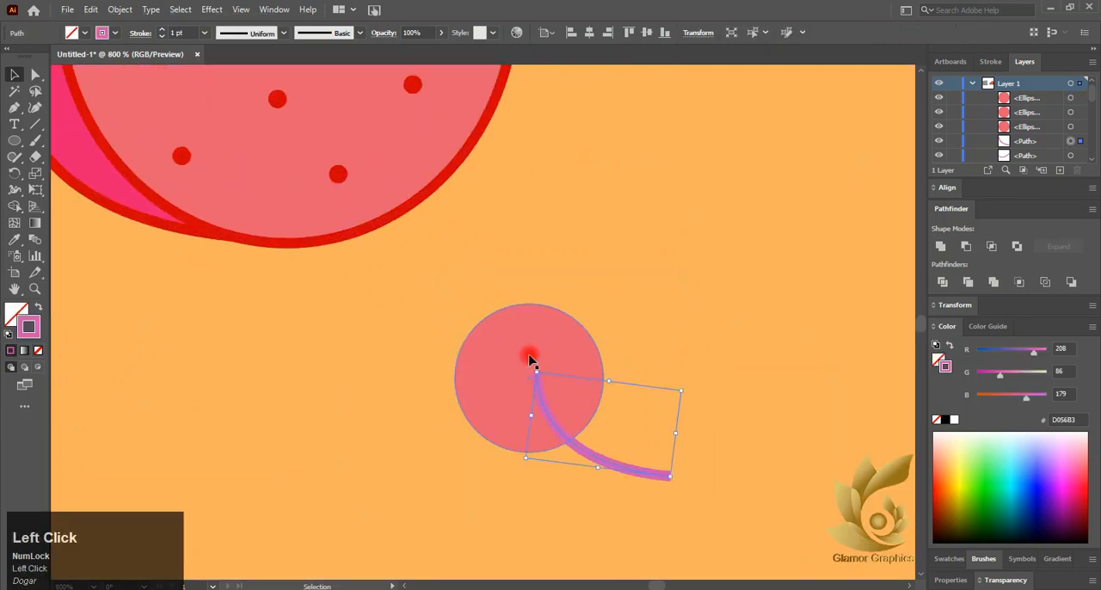
drag(528, 362, 508, 410)
right_click(508, 373)
click(545, 284)
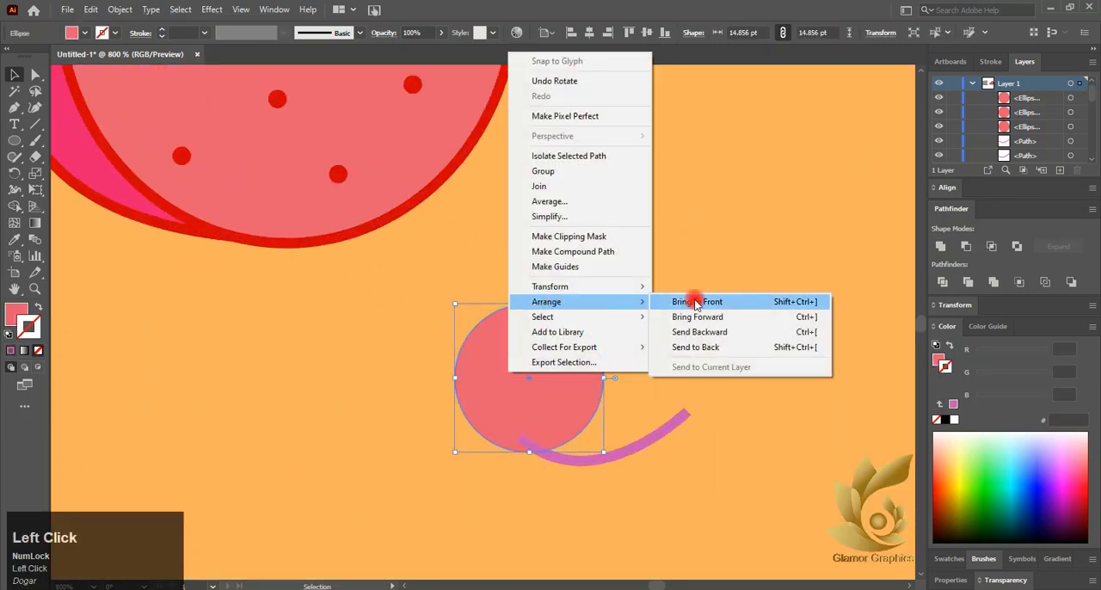
click(693, 300)
scroll(553, 363, down, 4)
click(457, 484)
scroll(493, 404, down, 3)
click(272, 308)
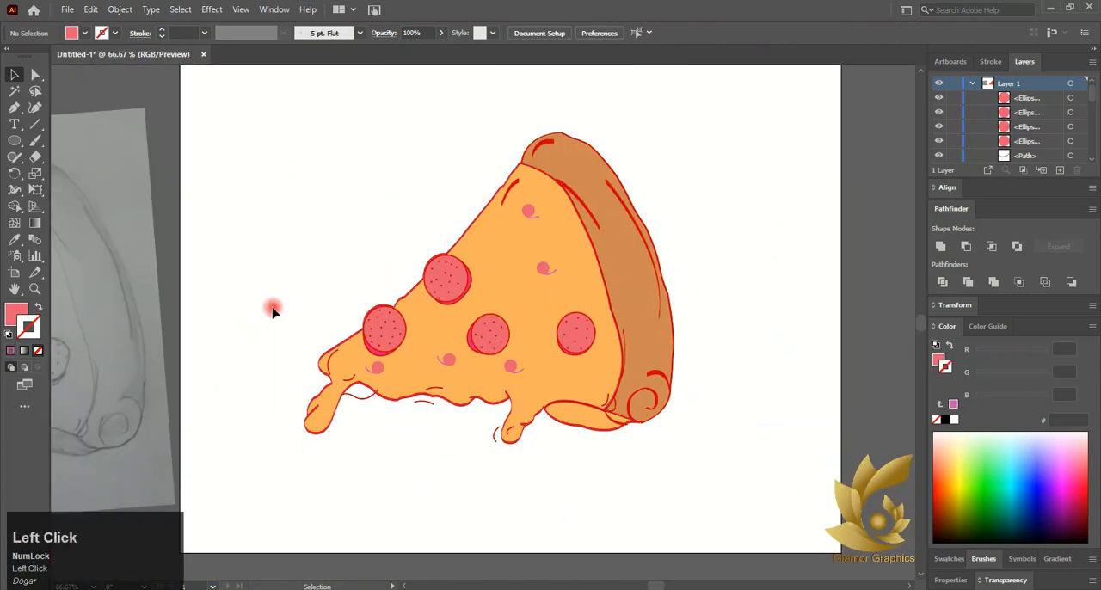
- Move the scanned pizza sketch clear of the illustration and delete it
drag(96, 329, 280, 226)
scroll(281, 227, down, 1)
mouse_move(231, 287)
mouse_down()
mouse_move(255, 216)
mouse_move(272, 215)
mouse_up()
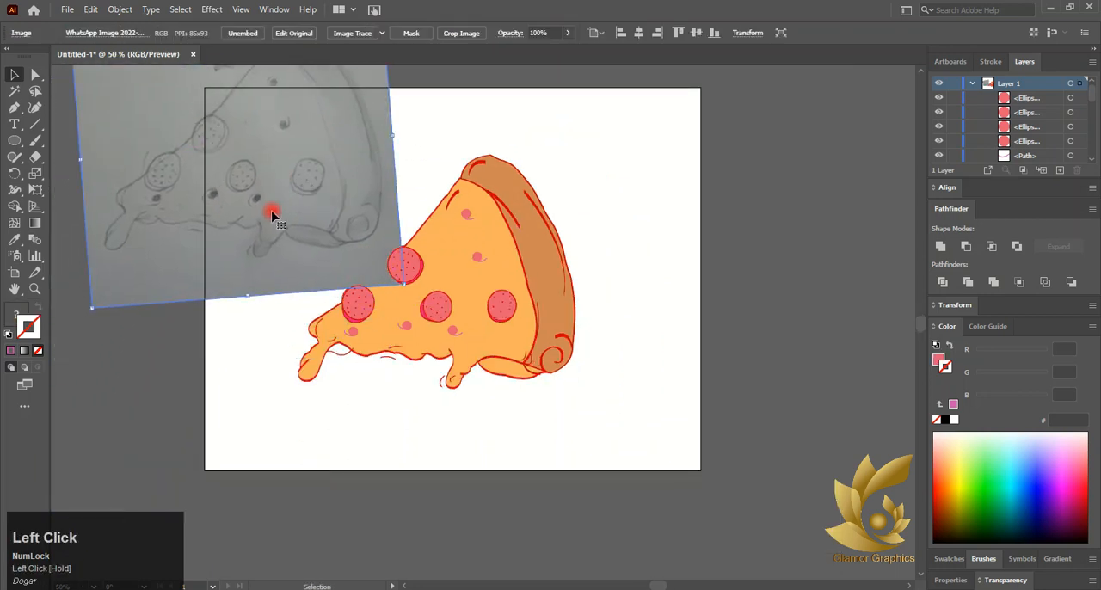
mouse_move(280, 455)
mouse_down()
mouse_move(190, 216)
mouse_move(89, 289)
mouse_up()
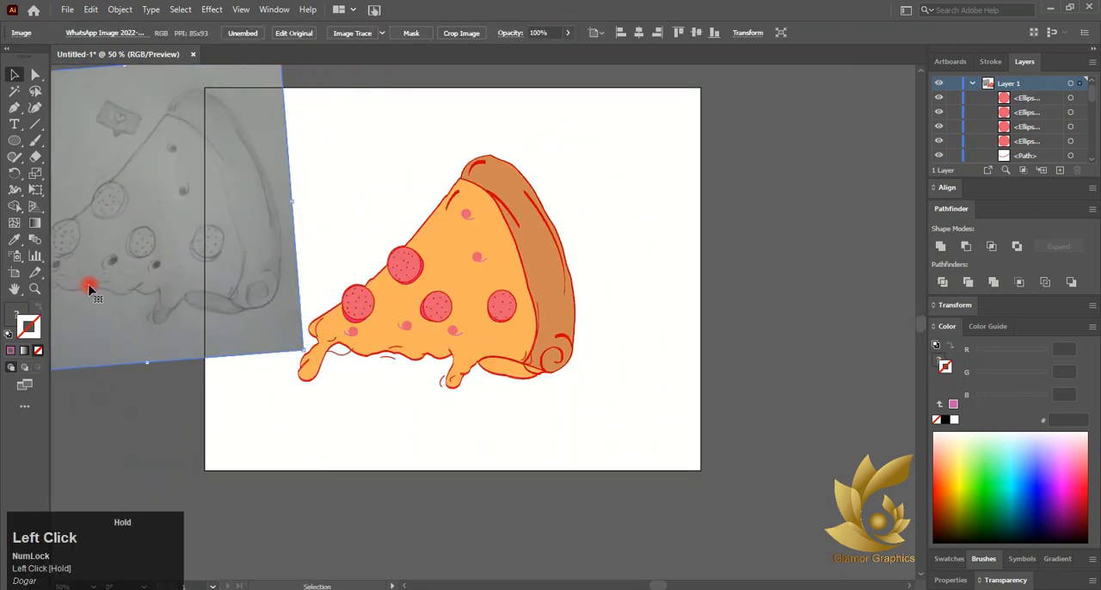
key(Delete)
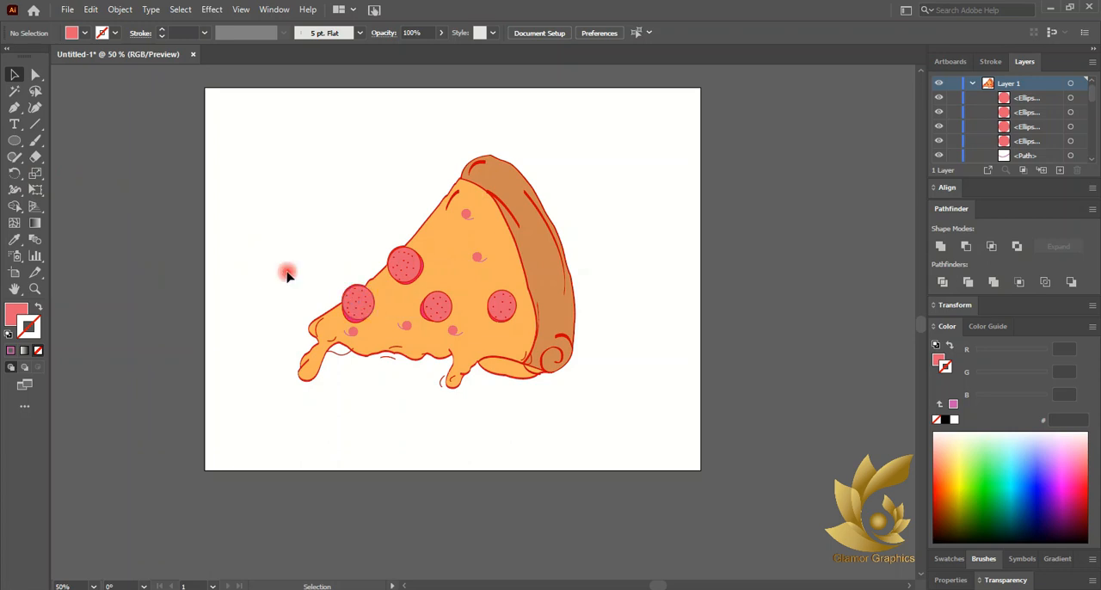
- Draw a small circle about 12.64 pt wide beside the pizza slice and fill it with red E30613
click(15, 142)
drag(285, 194, 288, 195)
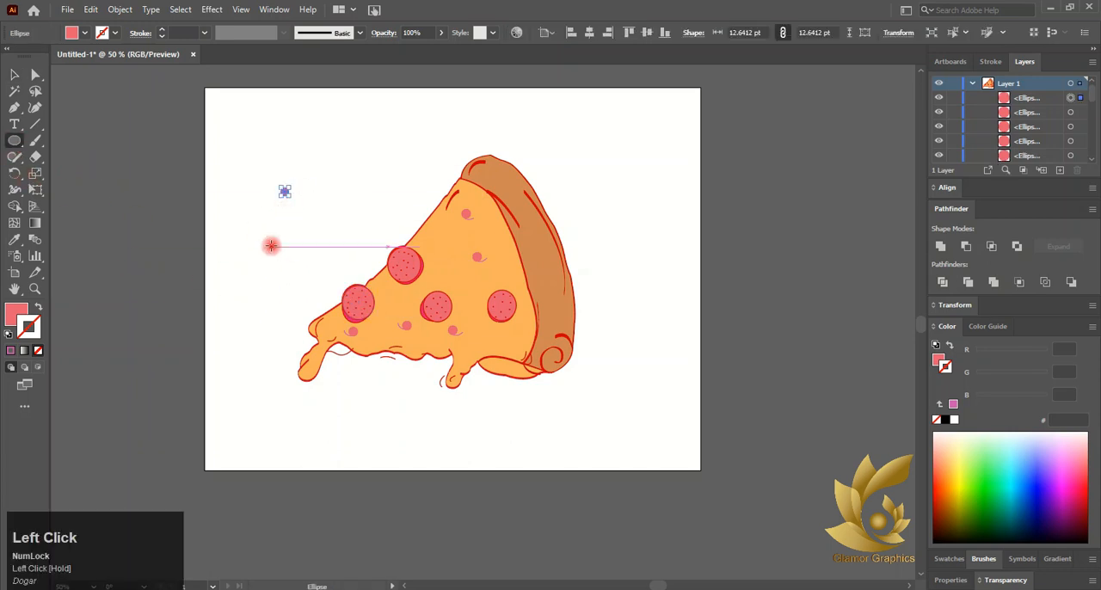
click(48, 310)
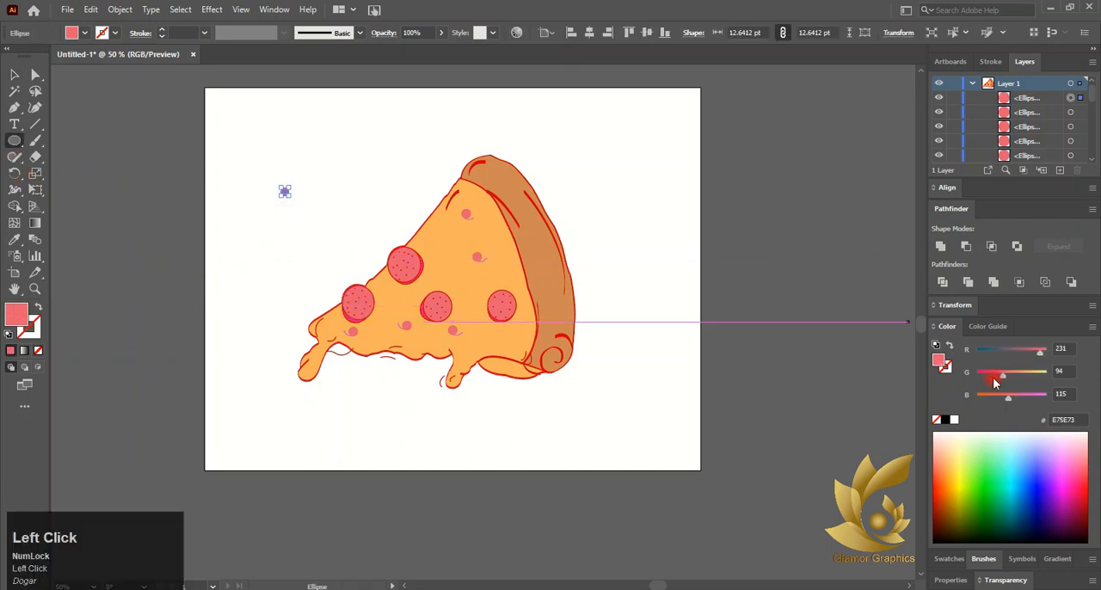
click(949, 558)
click(974, 526)
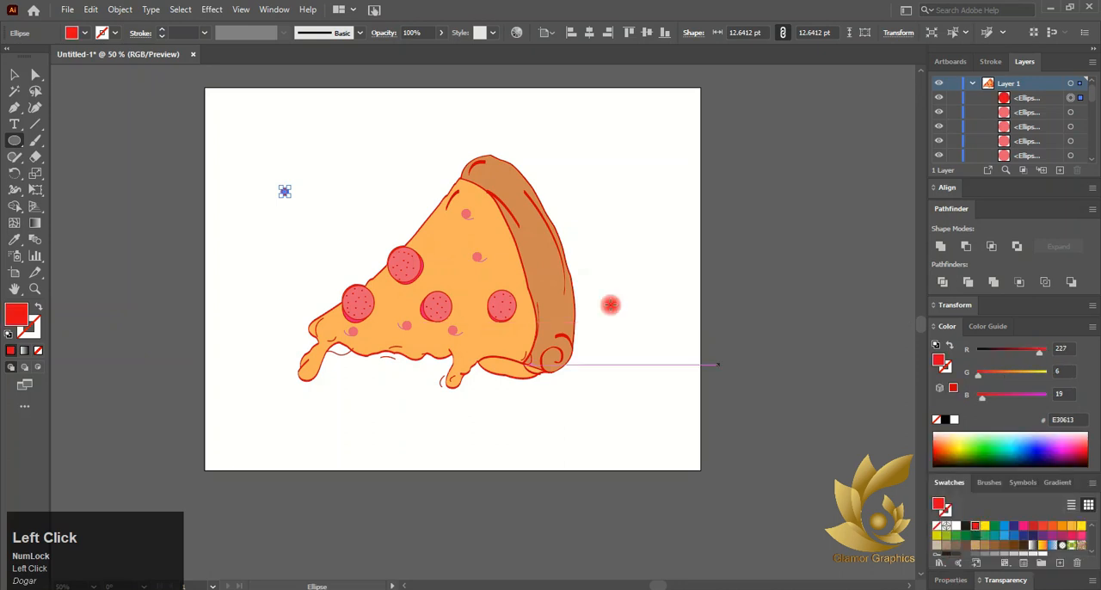
- Move the red circle onto the upper cheese, shrink it to about 1.32 pt and place copies of it nearby
drag(285, 190, 419, 239)
scroll(435, 238, up, 6)
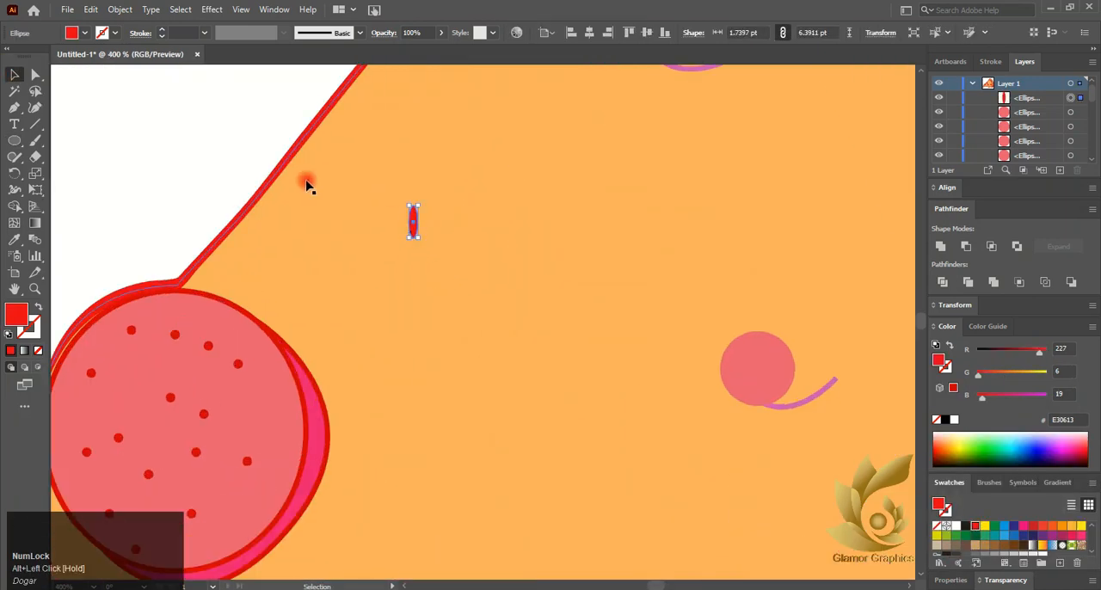
drag(307, 185, 401, 252)
click(346, 207)
click(412, 224)
click(321, 190)
key(ctrl+z)
click(295, 178)
alt+scroll(364, 214, down, 5)
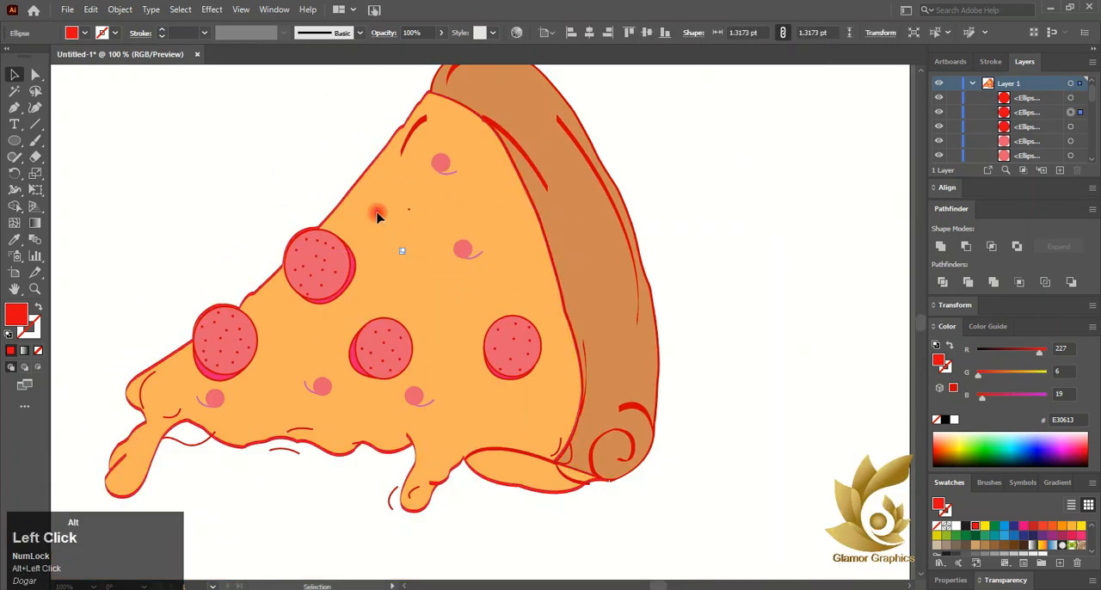
- Scatter copies of the red dot across the middle and lower cheese, around the pepperoni and near the crust
alt+drag(486, 197, 485, 190)
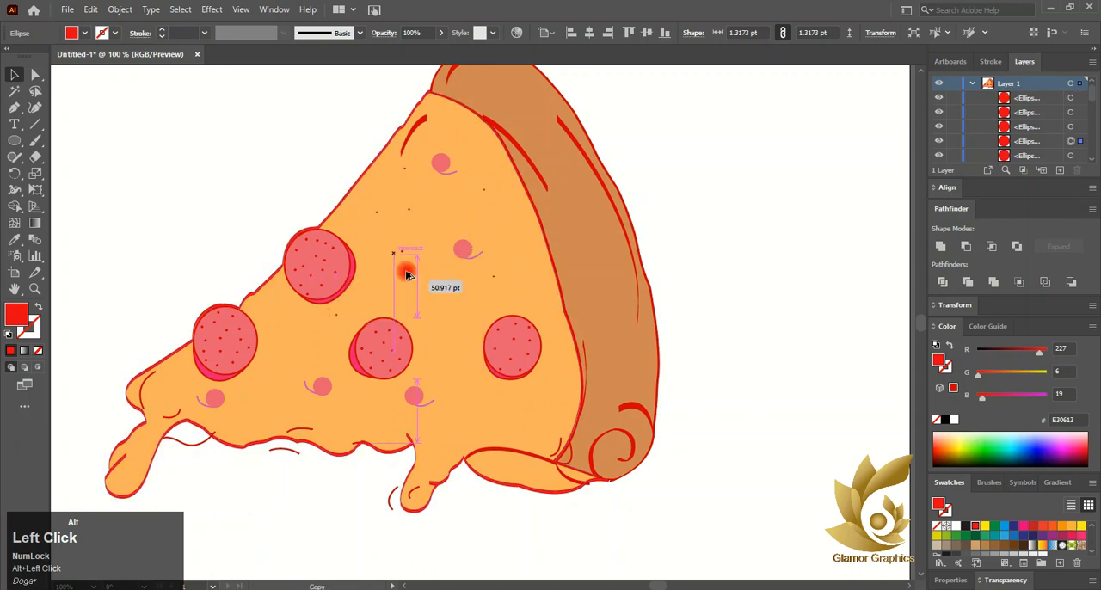
alt+drag(403, 258, 549, 353)
alt+drag(441, 322, 354, 401)
alt+drag(335, 315, 271, 314)
alt+drag(402, 253, 286, 383)
alt+drag(440, 322, 474, 389)
alt+drag(440, 322, 542, 429)
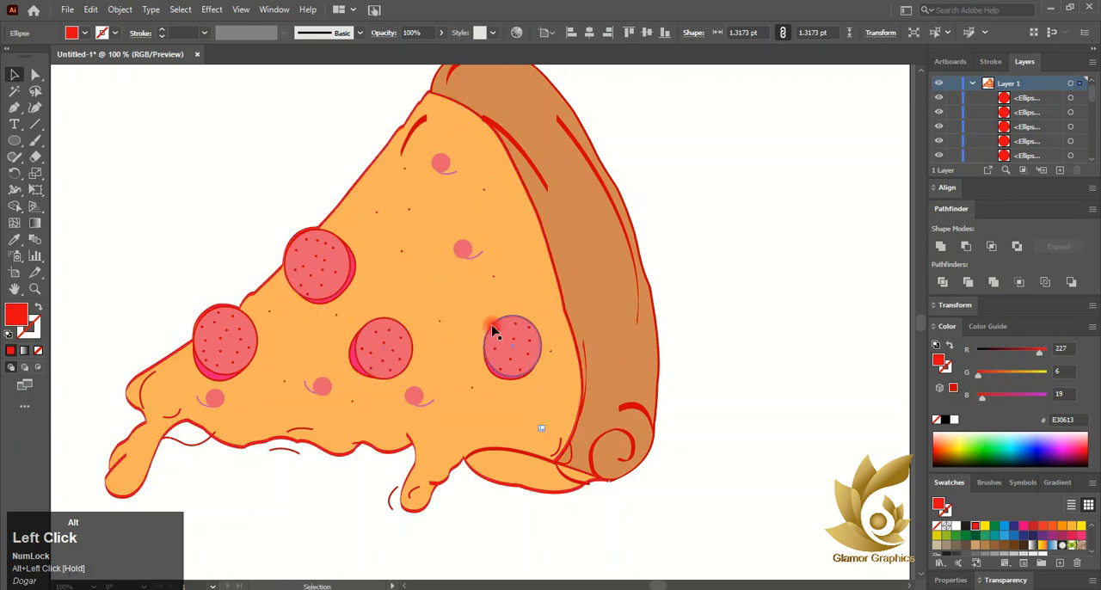
- Copy more red dots to the cheese near the slice's tip, its drip and the lower edge
alt+drag(408, 210, 173, 376)
alt+drag(271, 314, 155, 437)
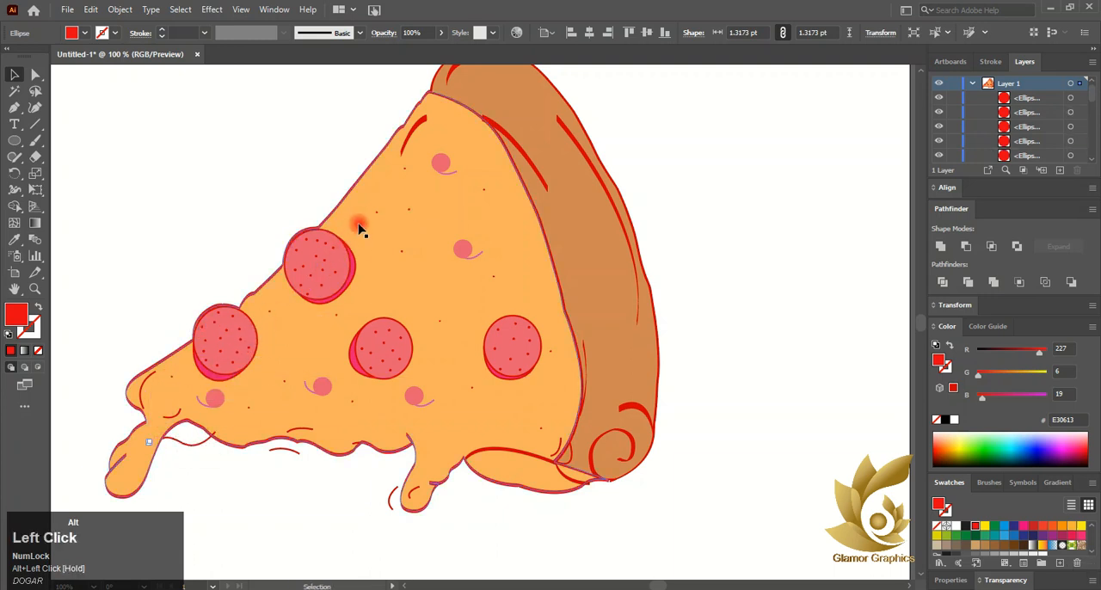
alt+drag(376, 213, 257, 429)
click(204, 262)
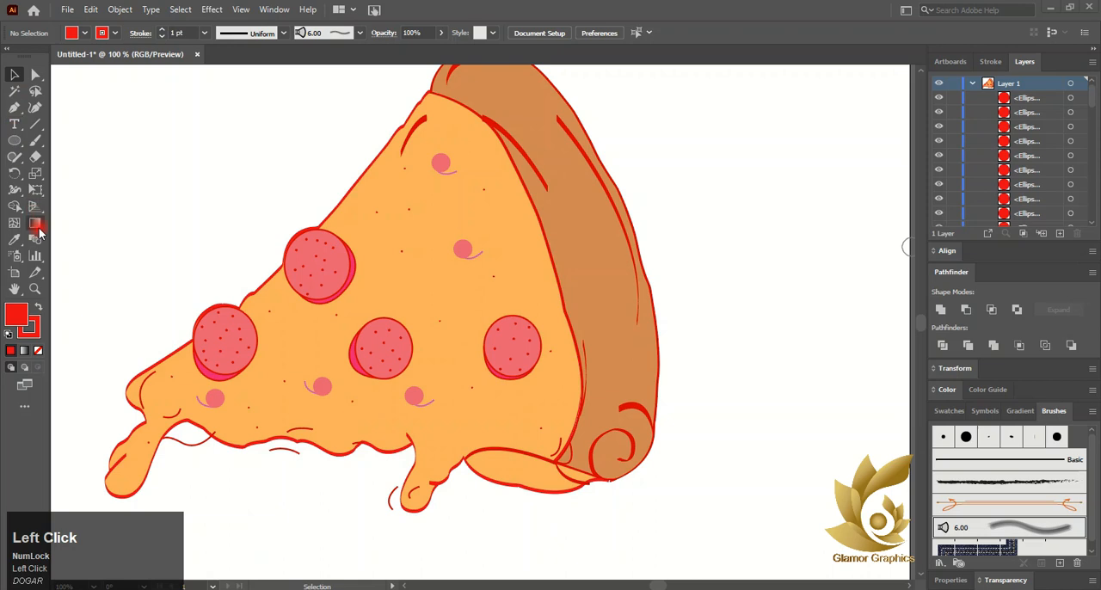
- Float the brush list and ready the Paintbrush with the rough charcoal brush and a 1 pt red stroke
drag(1053, 410, 758, 198)
click(826, 258)
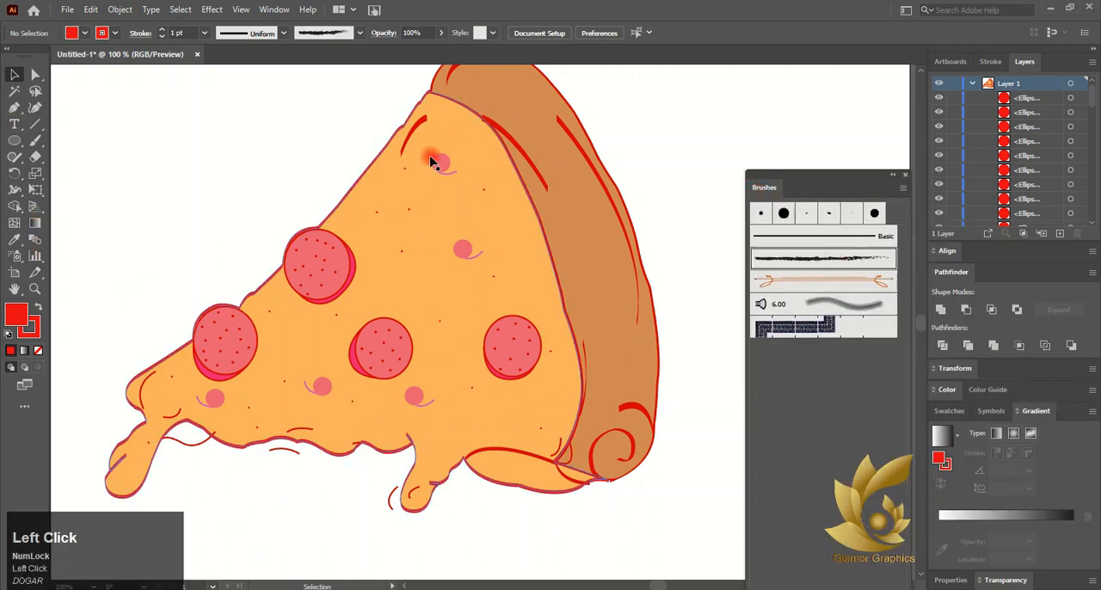
click(32, 140)
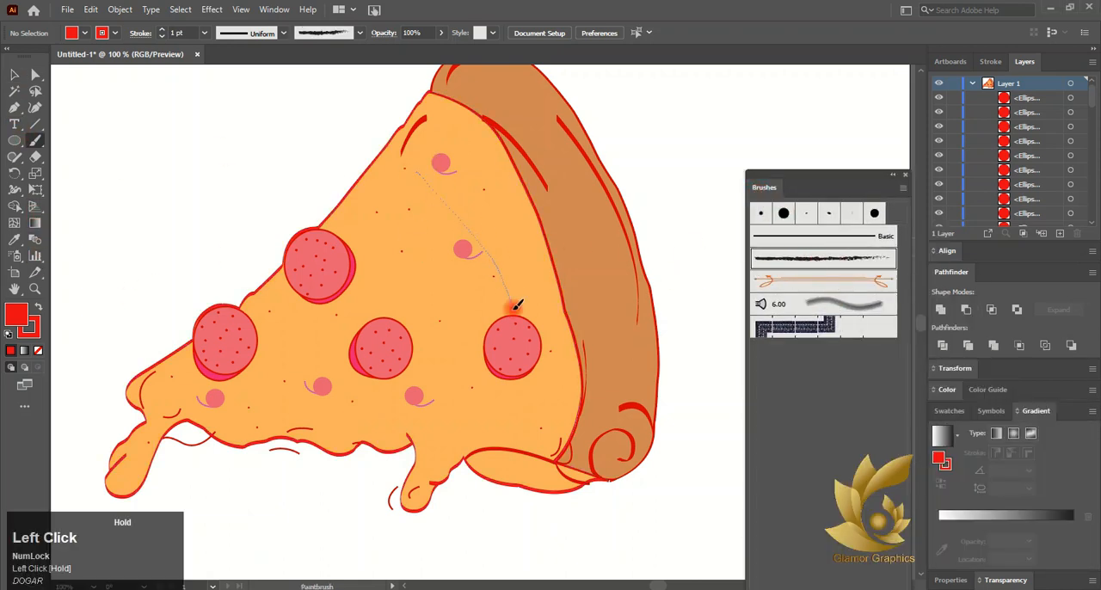
- Try painting winding strokes across the cheese with the charcoal brush and the 6.00 bristle brush, undoing each attempt
drag(516, 304, 517, 306)
key(ctrl+z)
click(823, 304)
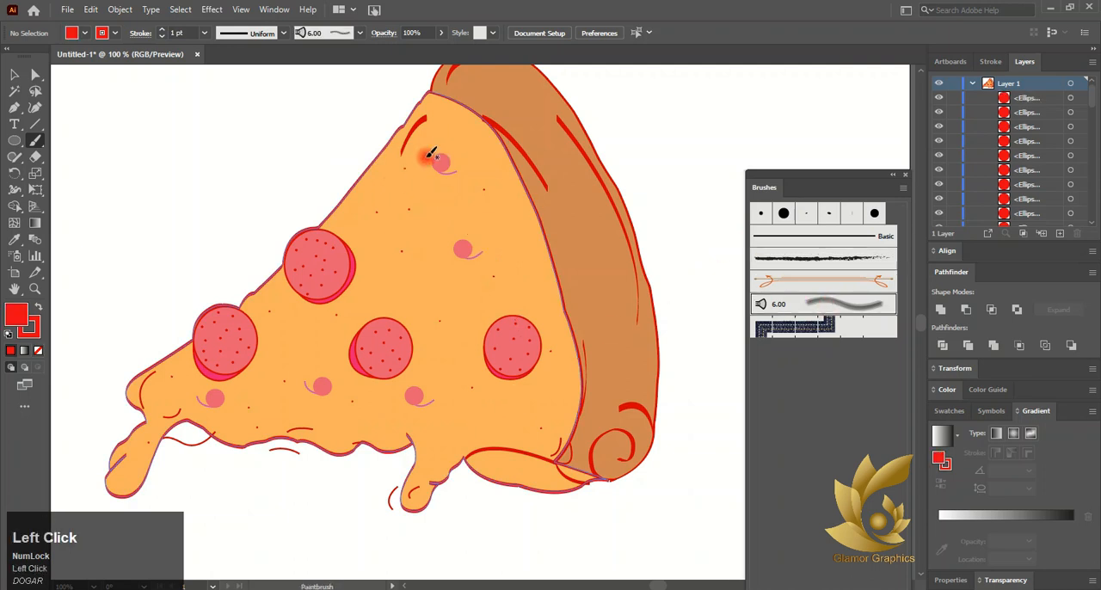
mouse_move(434, 155)
mouse_down()
mouse_move(430, 392)
mouse_move(215, 249)
mouse_move(120, 455)
mouse_up()
key(ctrl+z)
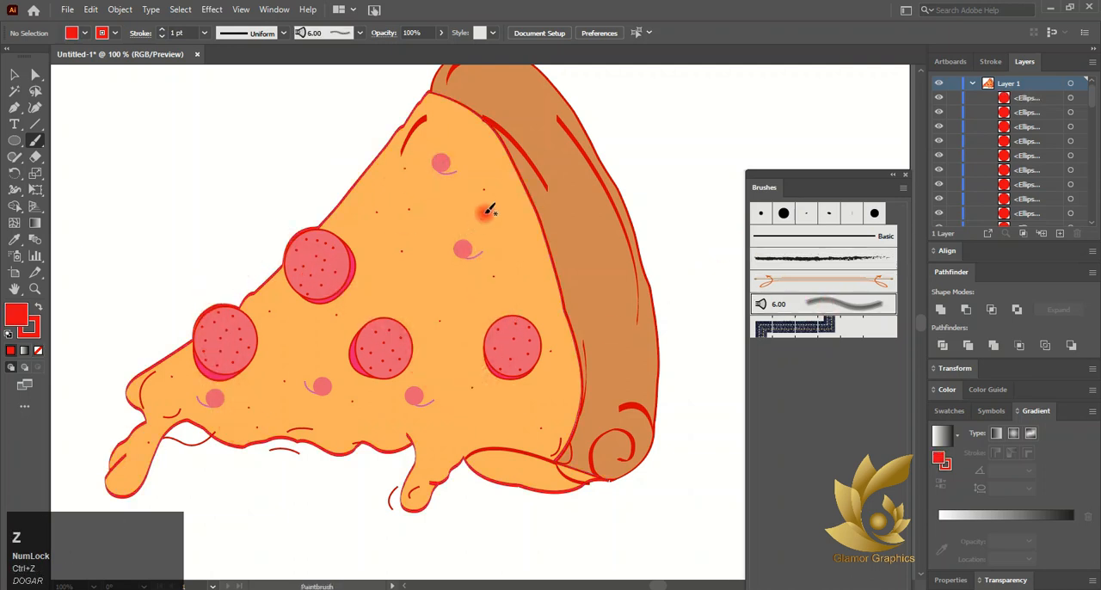
drag(475, 162, 522, 323)
drag(411, 319, 340, 370)
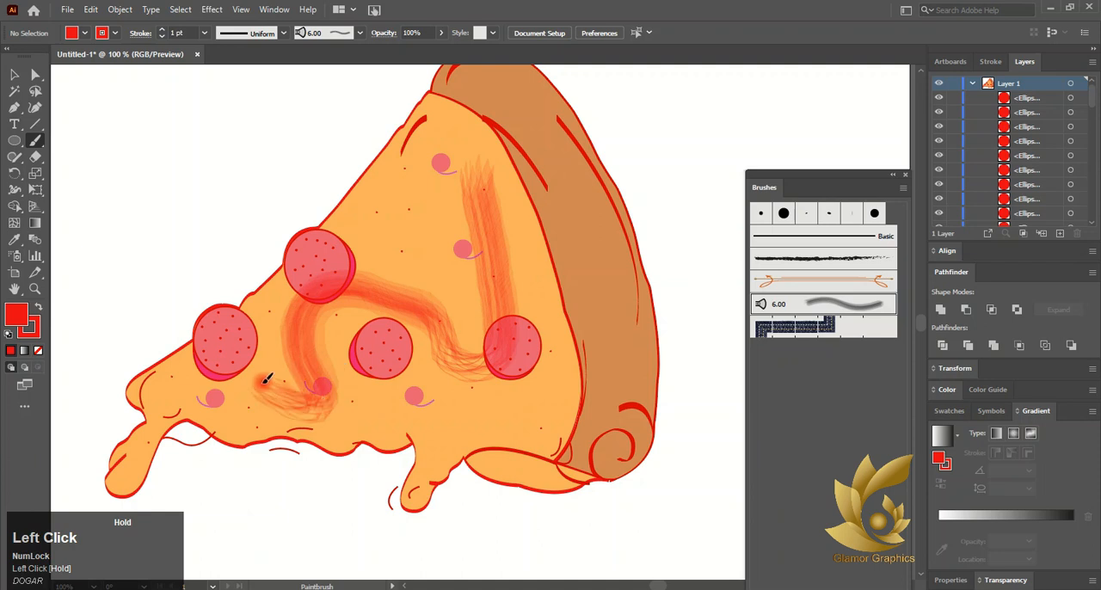
drag(267, 379, 265, 381)
key(ctrl+z)
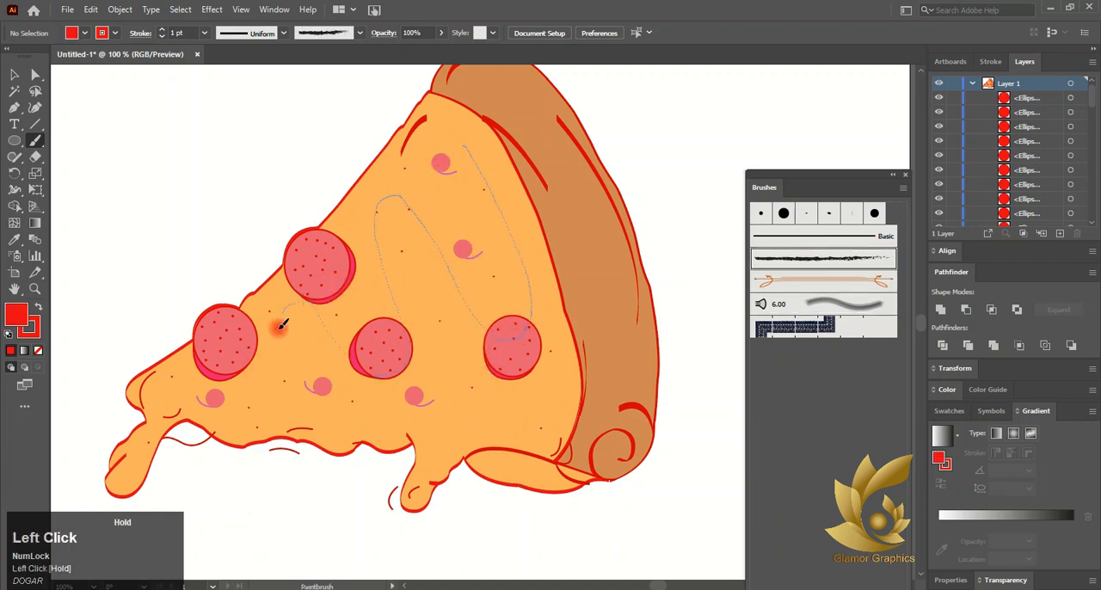
- Paint a winding red sauce line with the charcoal brush from the top of the cheese down to the drip at the slice's tip
drag(65, 531, 64, 532)
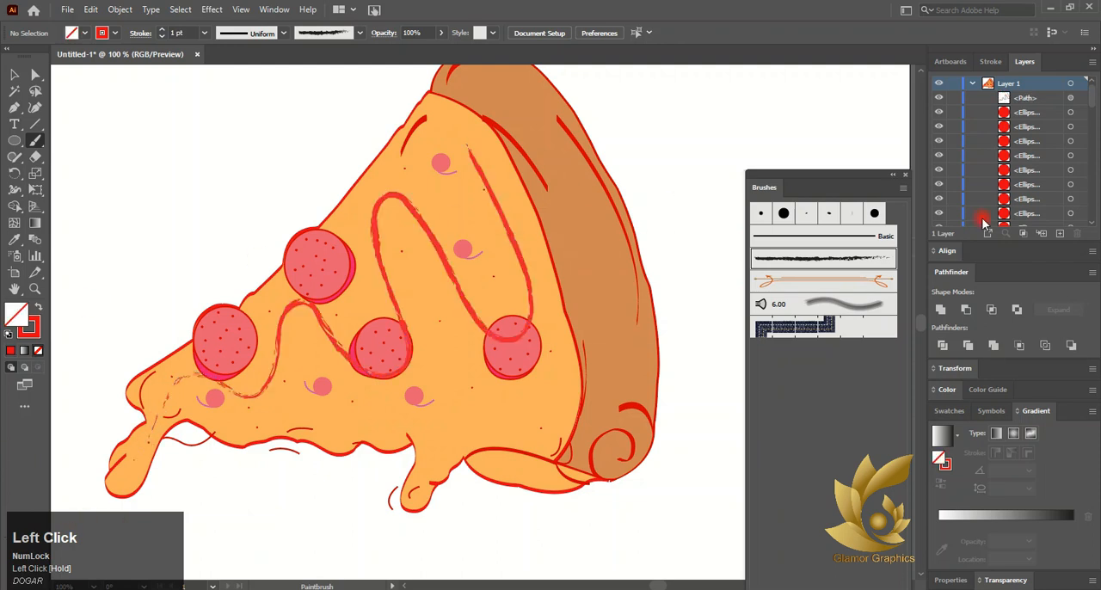
drag(154, 435, 163, 406)
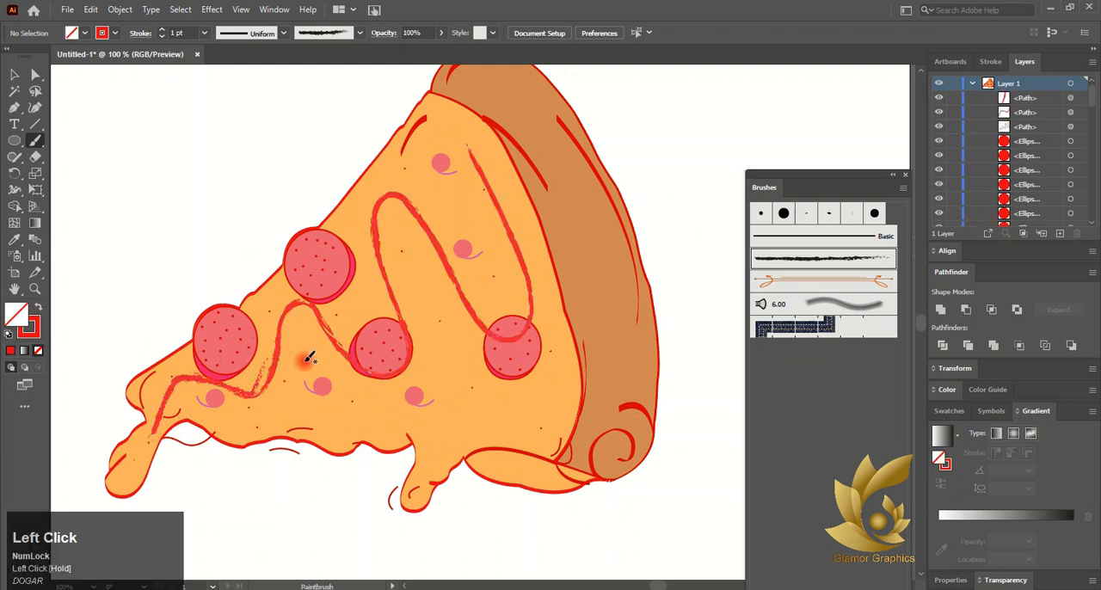
drag(411, 155, 406, 158)
key(ctrl)
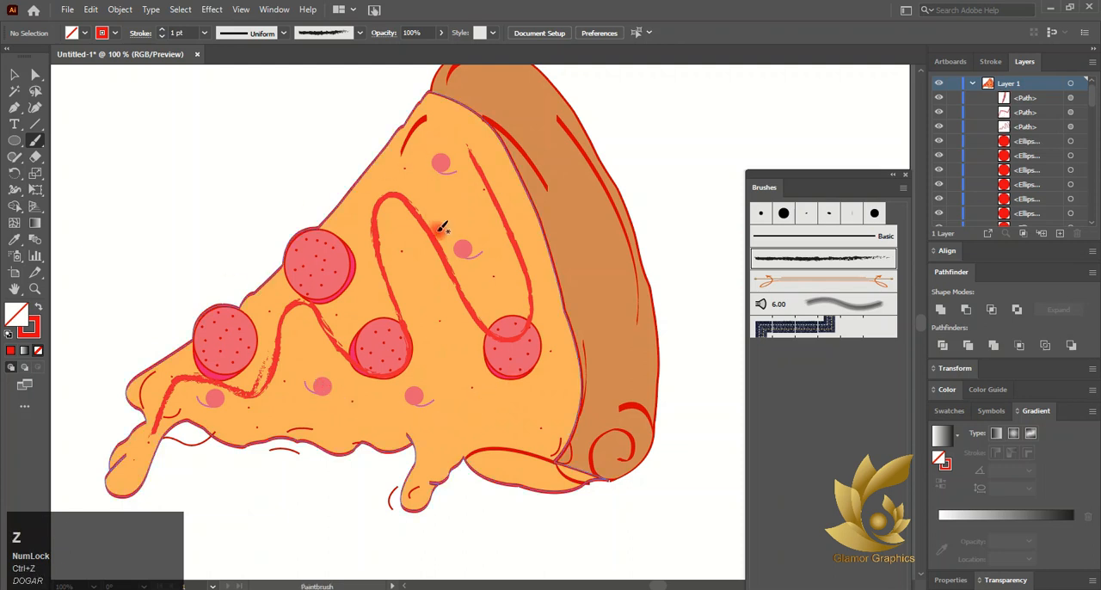
alt+scroll(440, 226, down, 3)
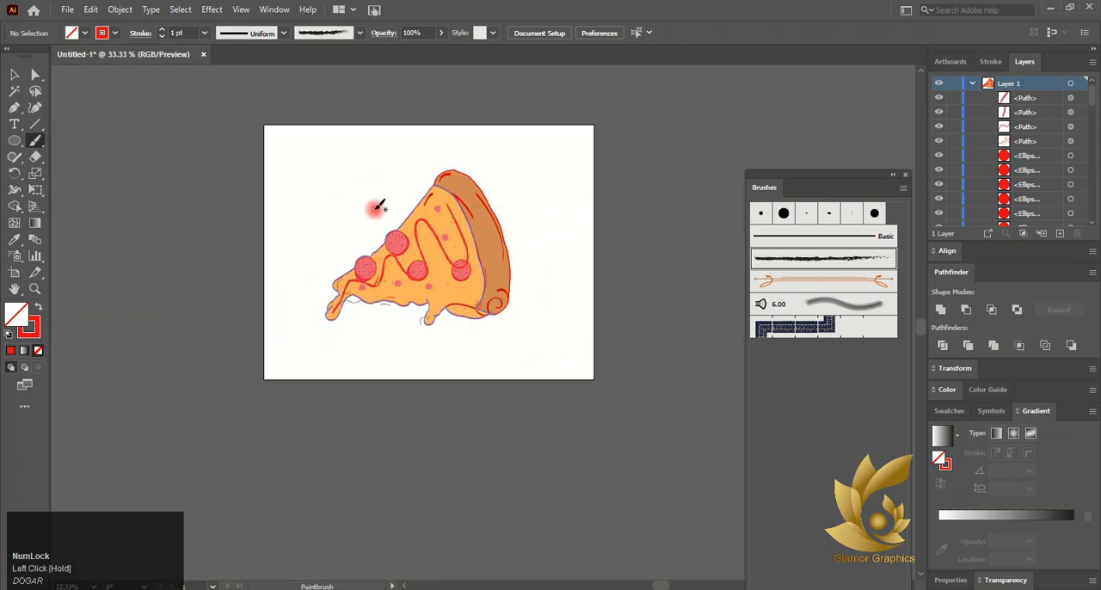
- Switch to the Selection tool and dock the floating Brushes panel back beside Gradient
click(15, 75)
alt+scroll(430, 171, up, 2)
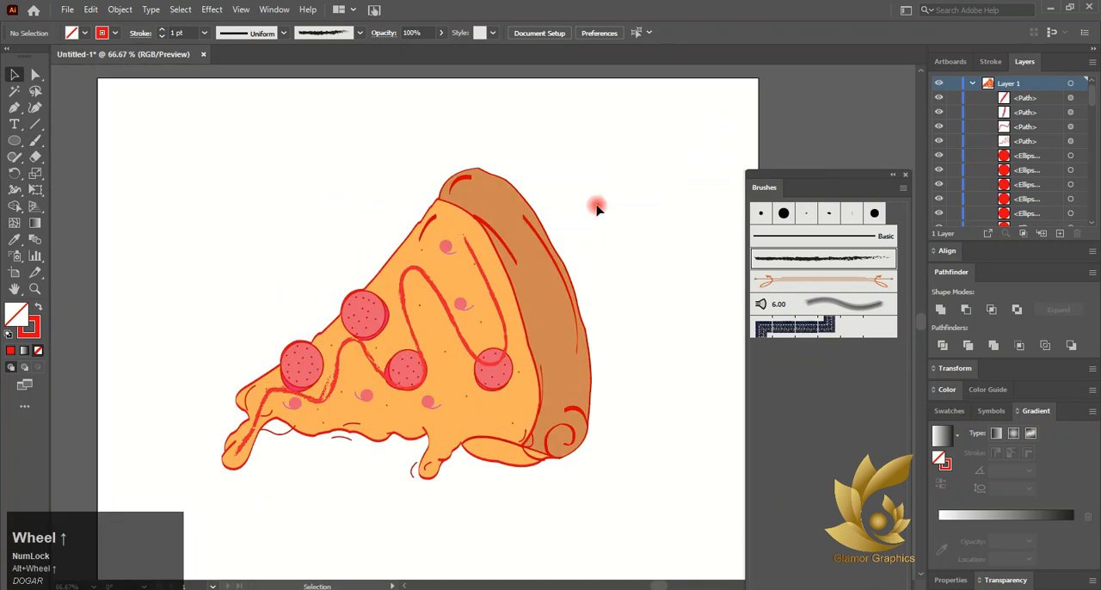
click(894, 176)
click(761, 176)
mouse_move(793, 177)
mouse_down()
mouse_move(843, 211)
mouse_move(1043, 467)
mouse_move(1042, 411)
mouse_up()
alt+scroll(352, 387, down, 1)
scroll(409, 458, up, 2)
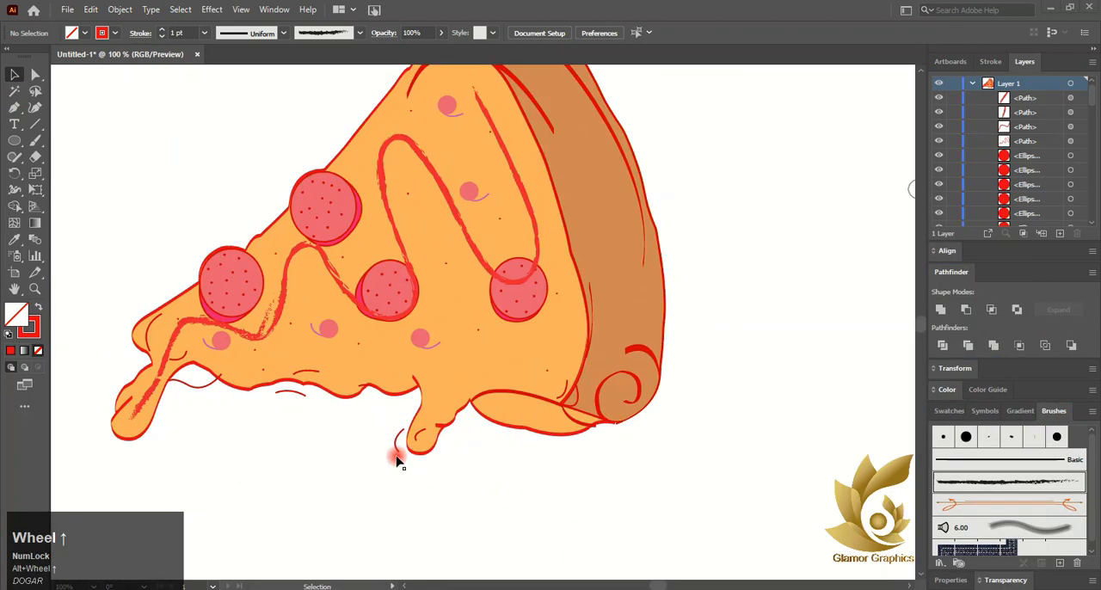
scroll(514, 502, down, 2)
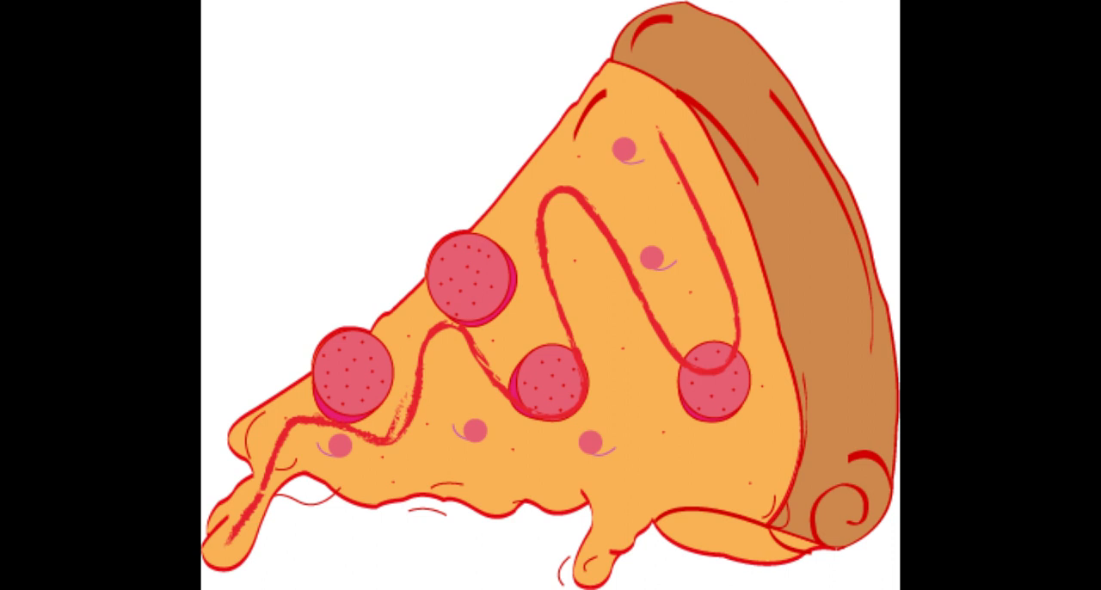